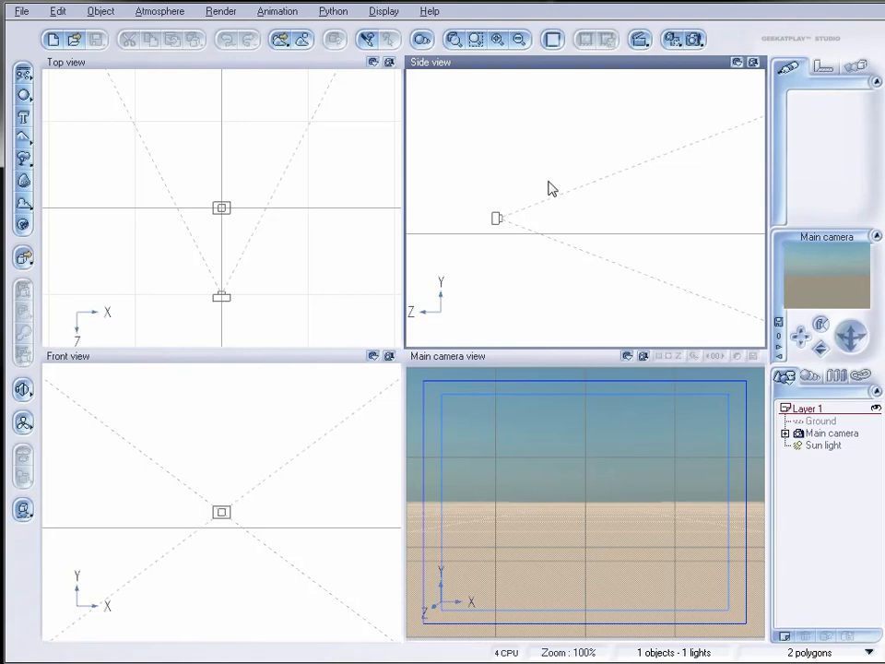
- Add a standard terrain to the scene and open it for editing in the Terrain Editor
mouse_move(309, 164)
right_mouse_down()
mouse_move(310, 185)
mouse_move(316, 158)
right_mouse_up()
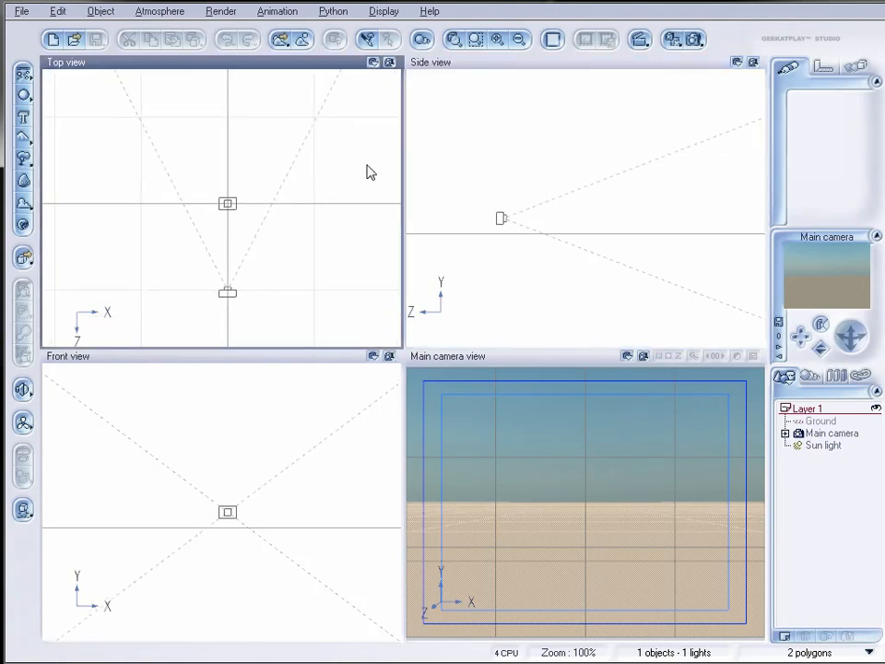
left_click(25, 136)
right_click_drag(368, 169, 314, 197)
right_click(225, 188)
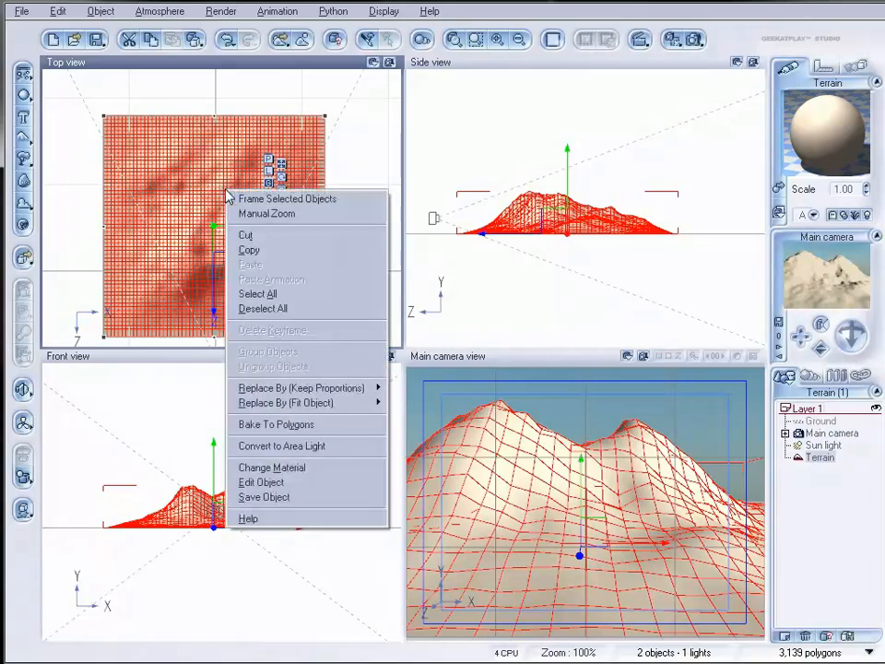
left_click(336, 484)
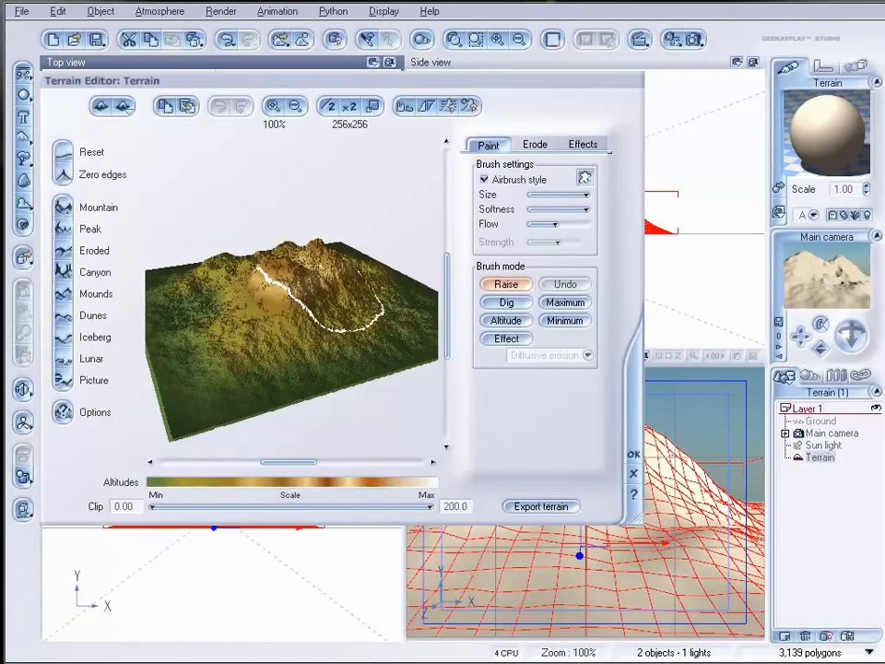
- Raise the terrain's resolution to 1024x1024 and replace its relief with a flat-topped Iceberg shape after resetting it
right_click_drag(330, 289, 304, 280)
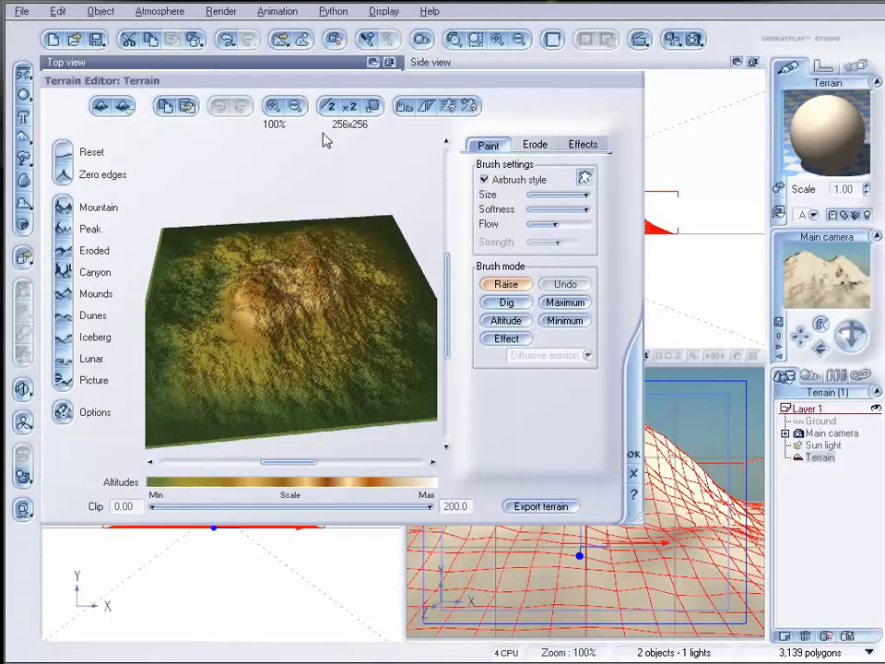
left_click(350, 107)
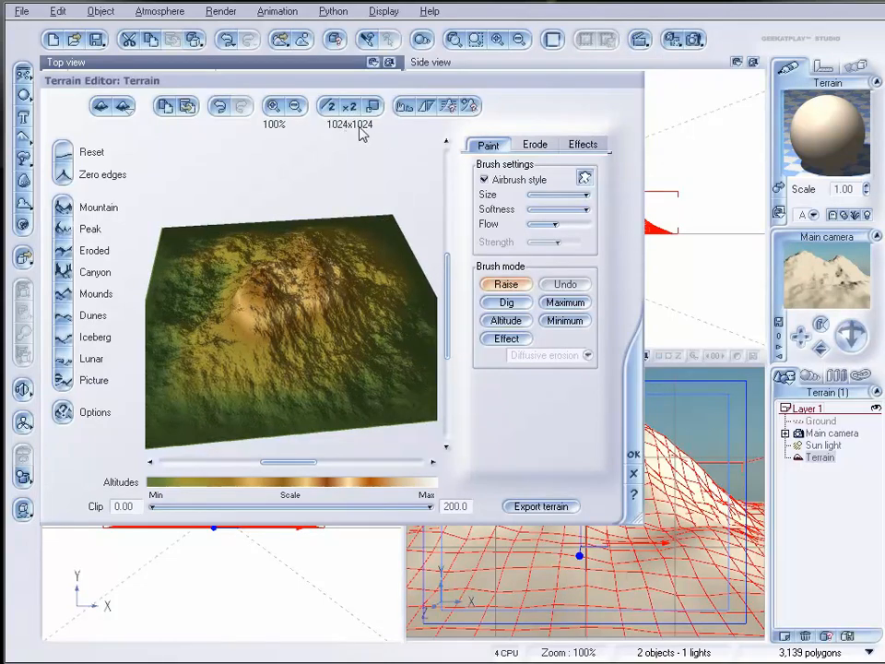
left_click(70, 153)
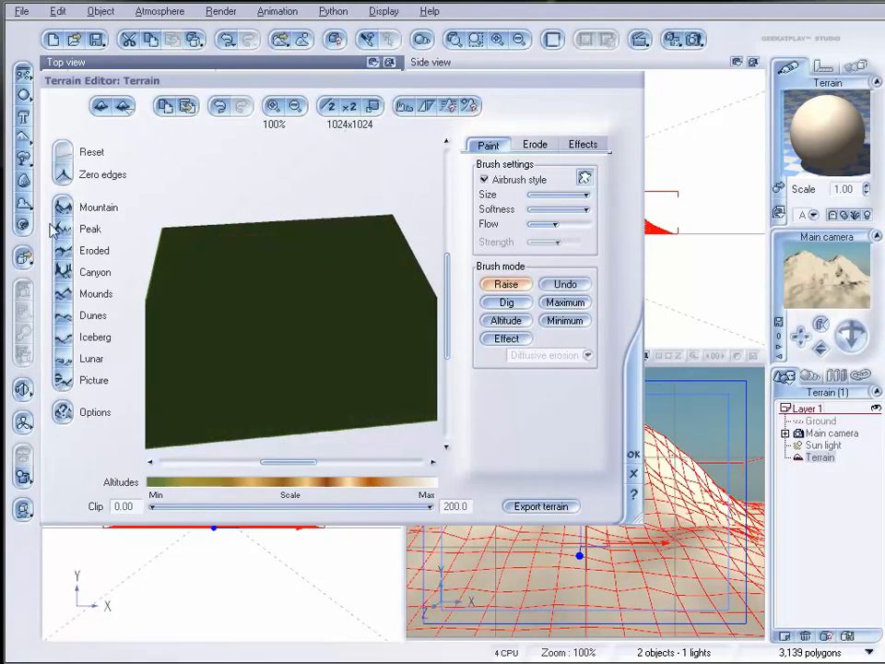
left_click(66, 339)
right_click_drag(321, 355, 317, 322)
left_click(633, 454)
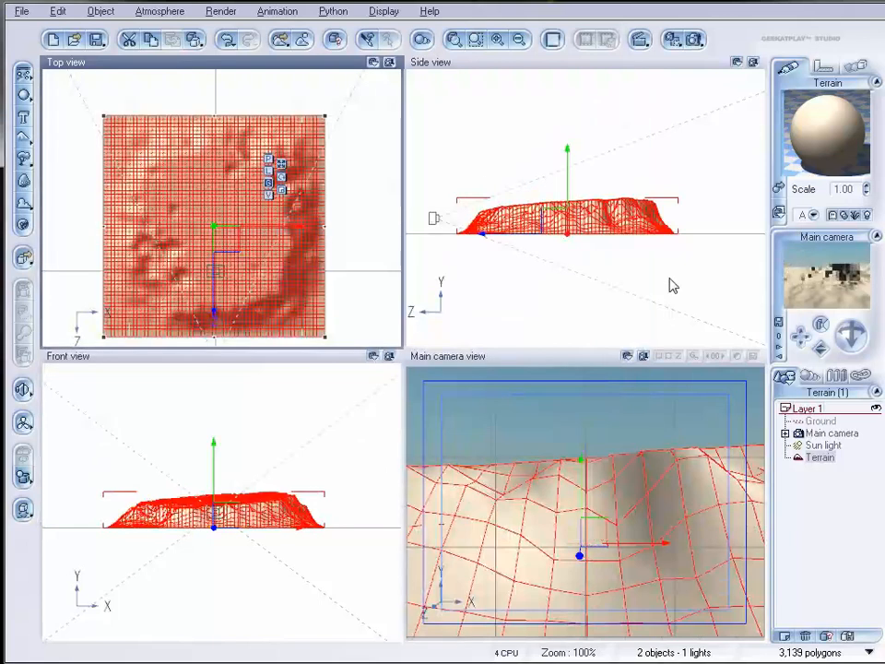
- Move the terrain farther from the camera and slightly left of the camera axis, and stretch it taller
left_click_drag(224, 233, 186, 115)
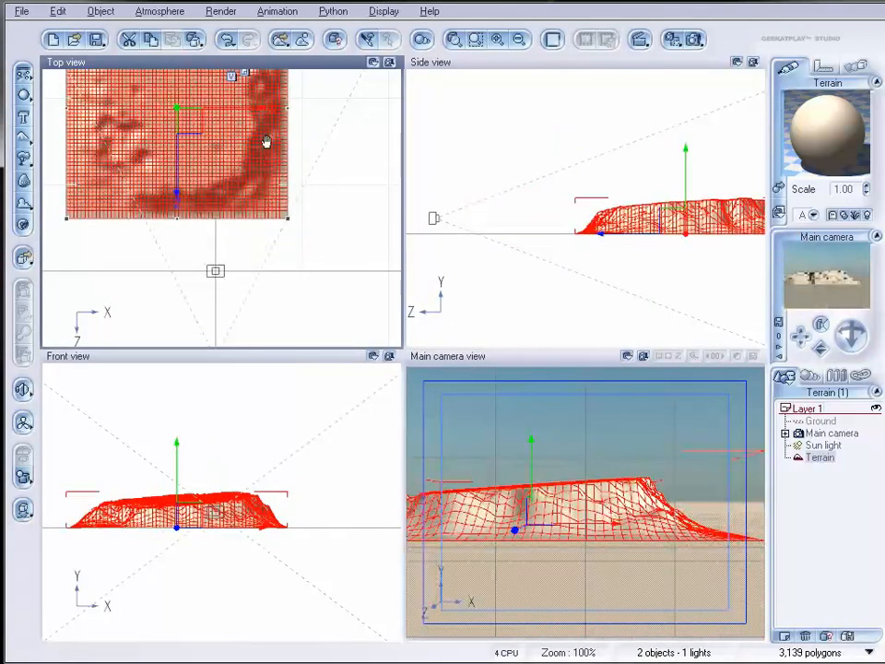
right_click_drag(266, 135, 302, 235)
scroll(303, 235, "down", 5)
left_click_drag(232, 211, 215, 154)
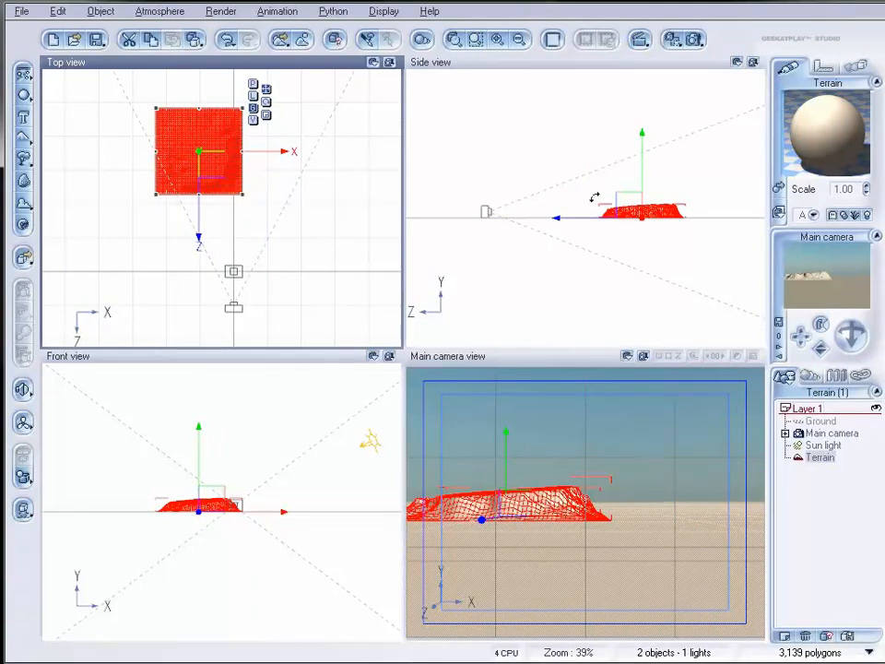
left_click(647, 205)
left_click_drag(638, 202, 639, 186)
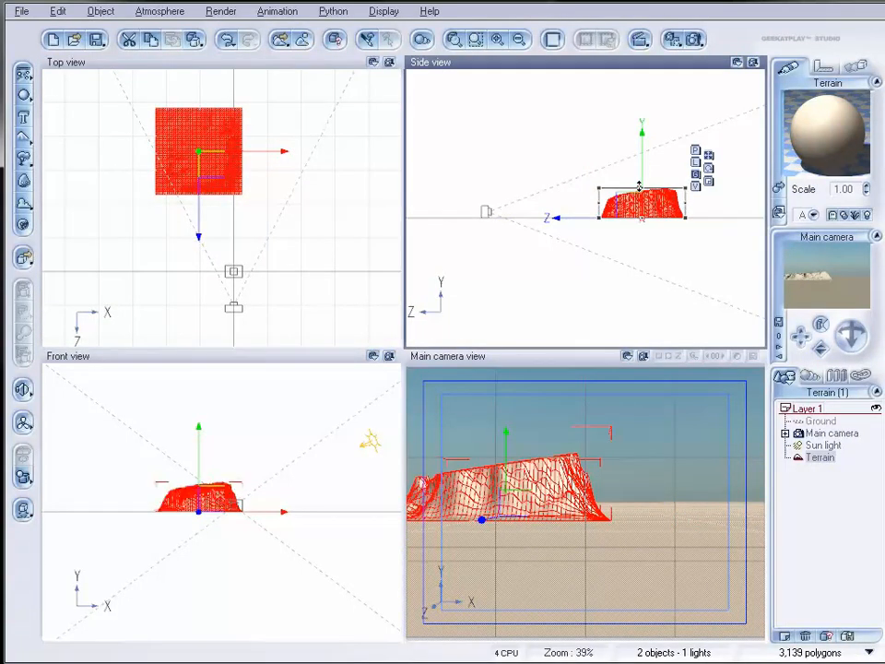
- Rotate the terrain counterclockwise as seen from above and move it slightly closer to the camera
left_click(261, 199)
left_click_drag(257, 205, 291, 184)
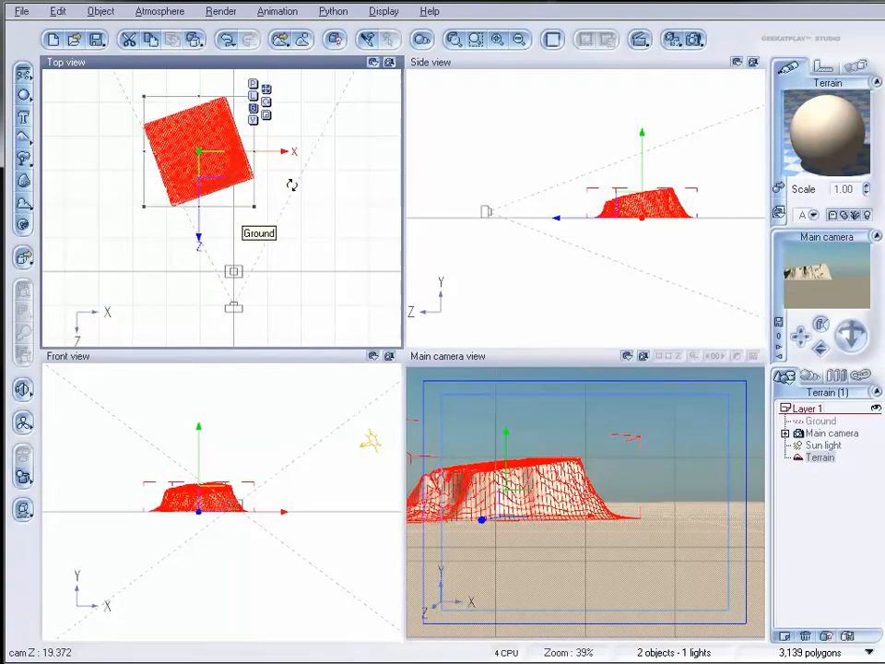
left_click_drag(207, 155, 207, 175)
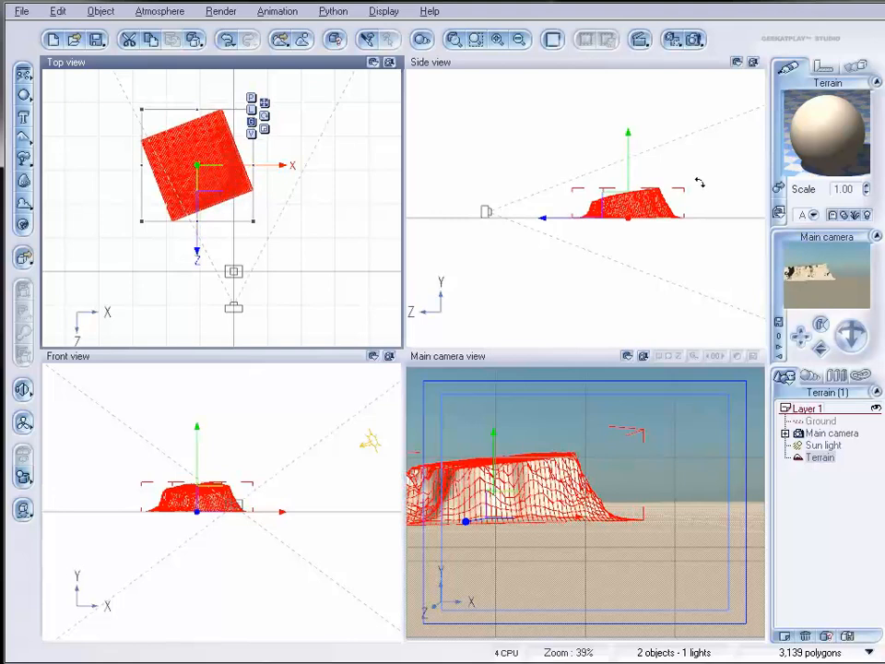
- Set the render to go to screen with a Free (user defined) aspect ratio and a 320 x 550 picture size
left_click(693, 40)
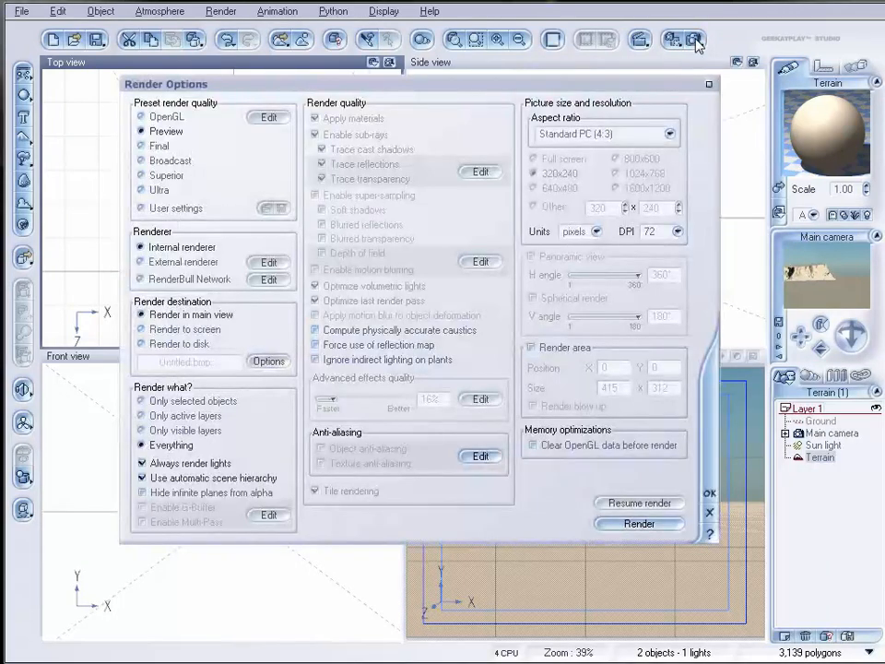
left_click(171, 329)
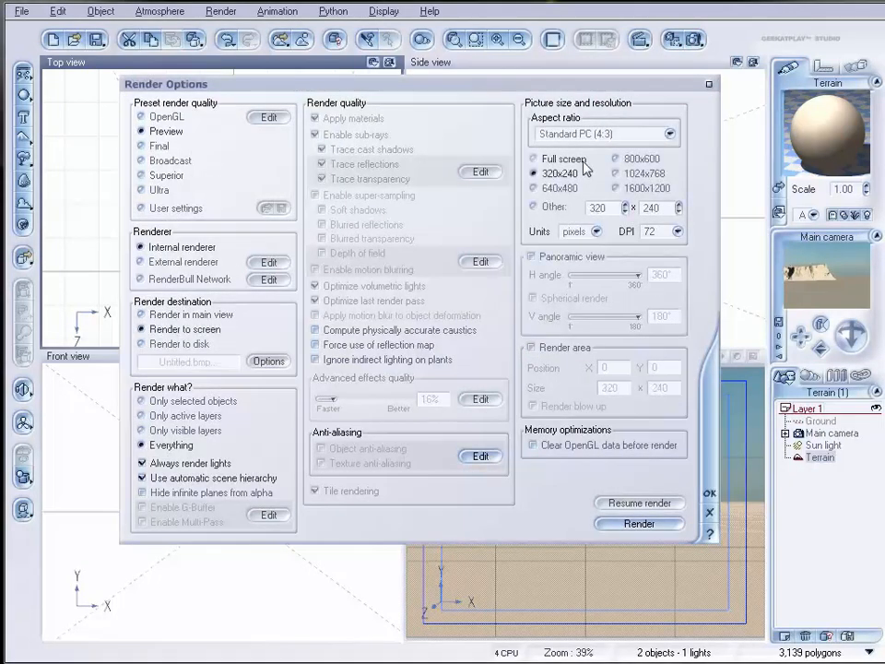
left_click(605, 132)
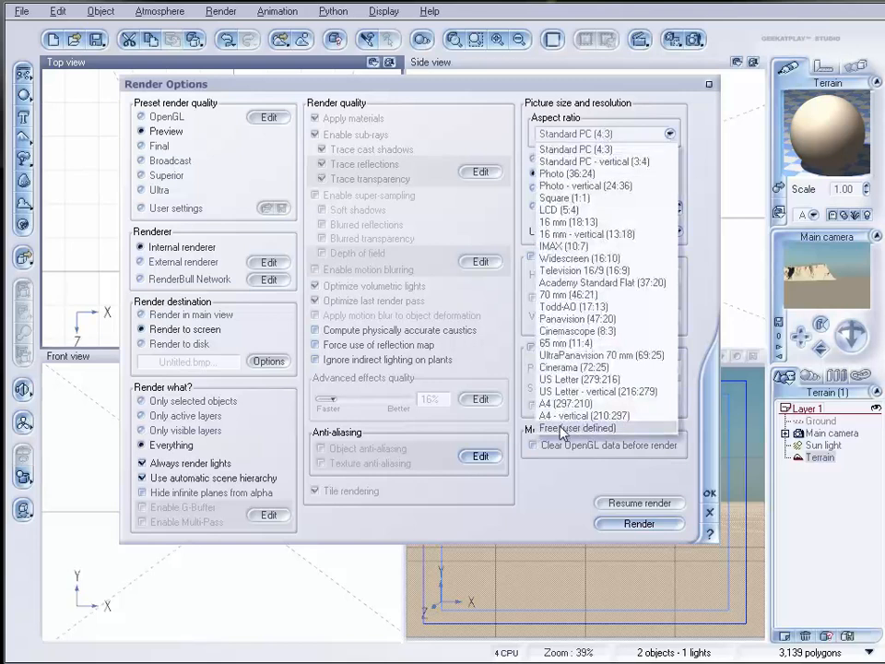
left_click(632, 430)
left_click(679, 207)
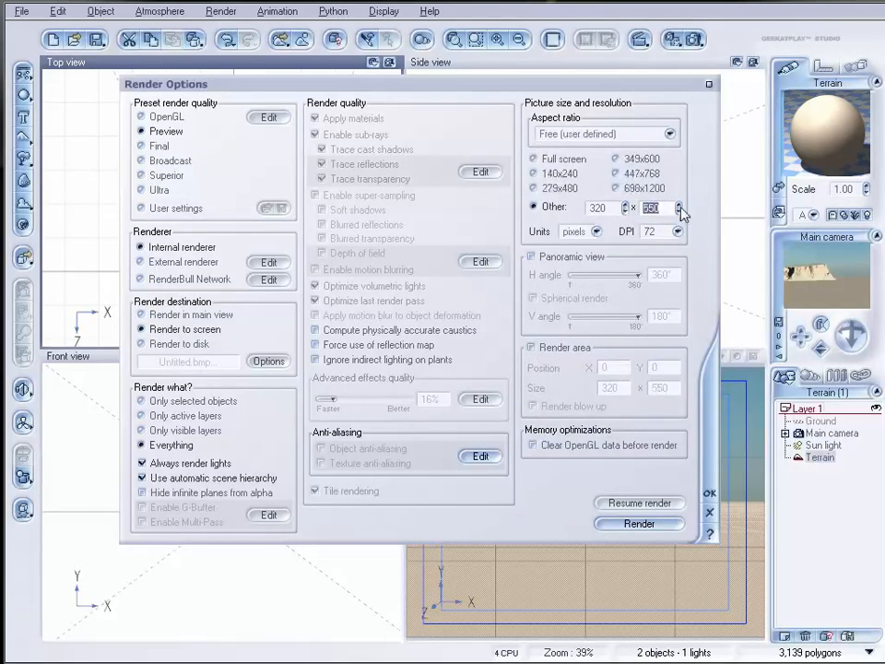
left_click(696, 486)
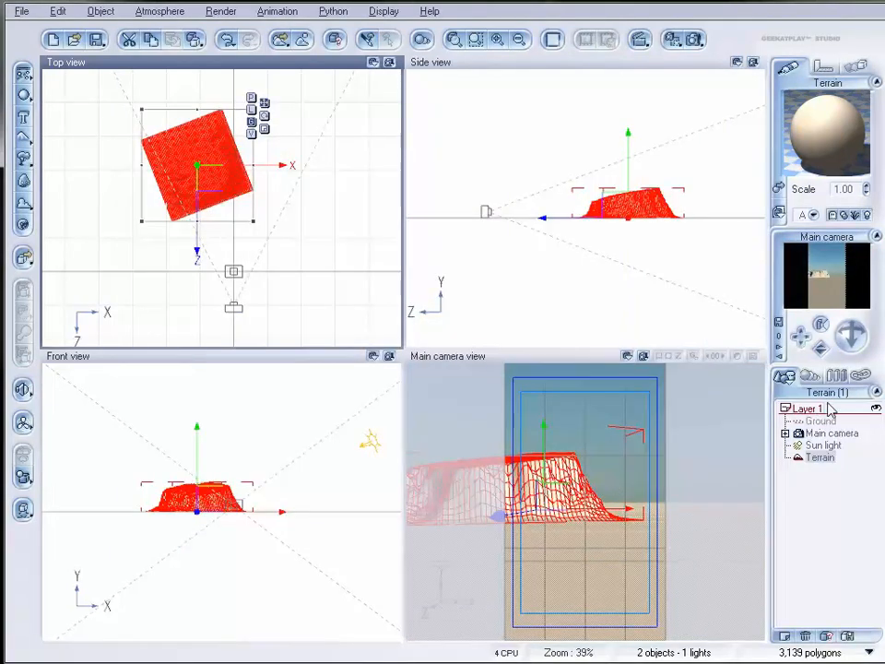
- Tilt the main camera upward so the horizon sits low in the portrait frame
left_click(830, 433)
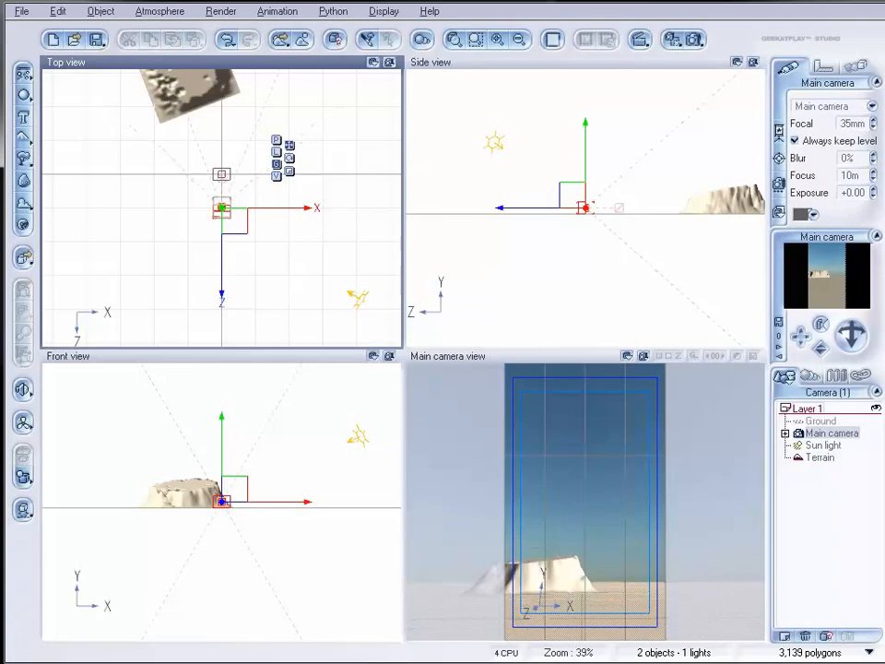
left_click_drag(851, 339, 851, 345)
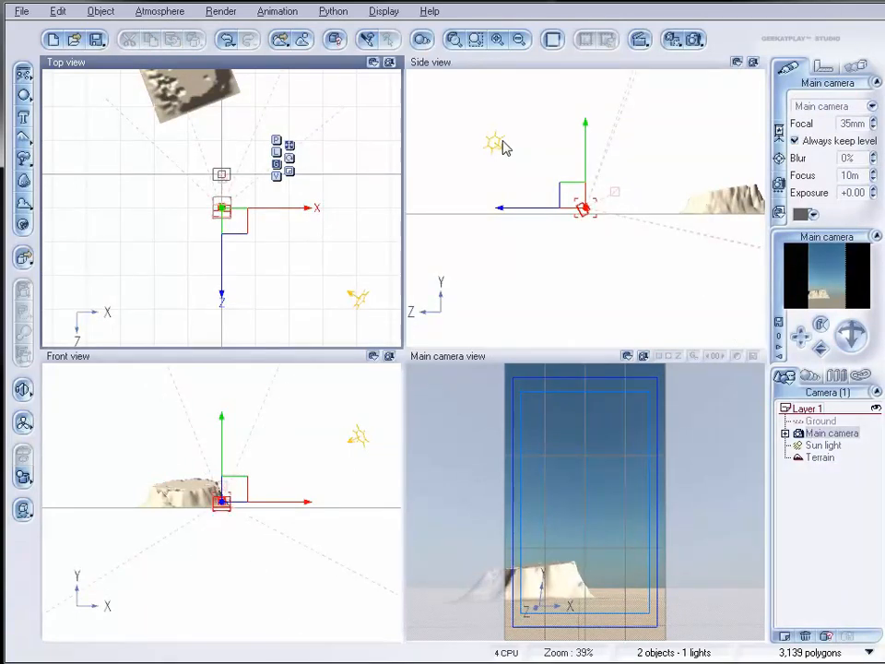
- Move the first terrain slightly closer to the camera and stretch it taller in the side view
left_click(207, 90)
left_click_drag(201, 85, 198, 98)
right_click_drag(300, 180, 309, 248)
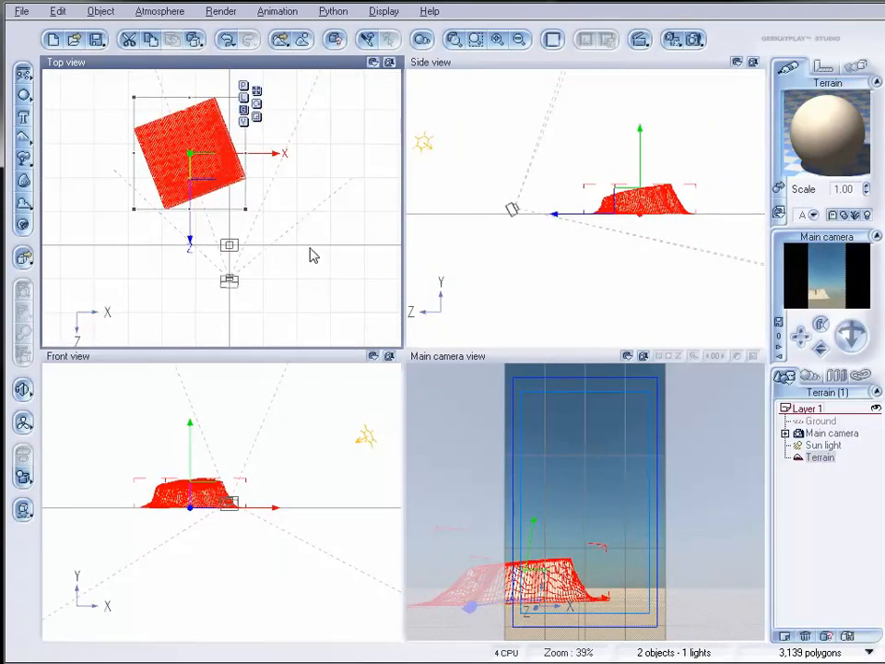
left_click(658, 200)
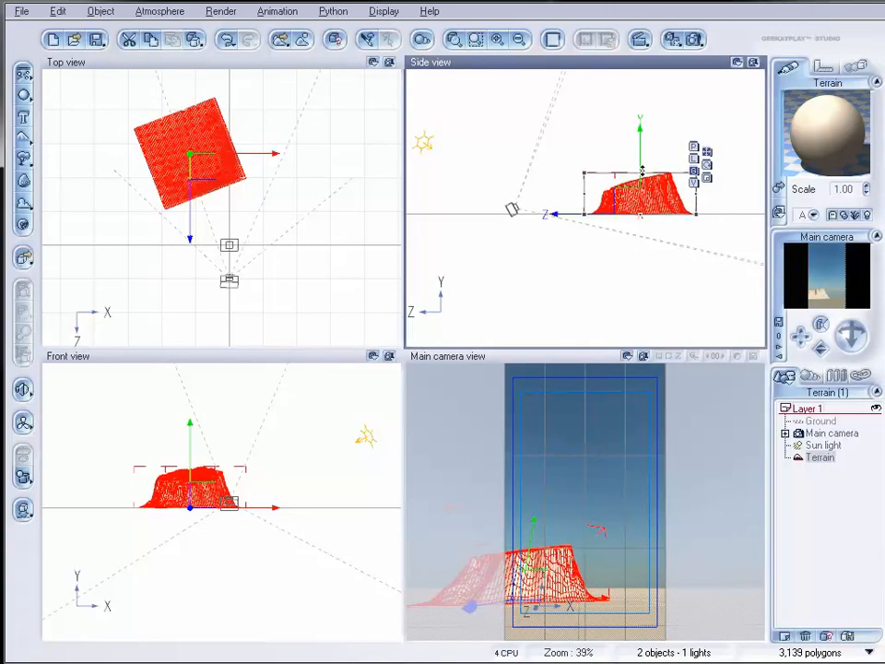
- Add a second terrain, place it behind and to the right of the first, and open it in the Terrain Editor
left_click(242, 166)
right_click_drag(241, 166, 244, 179)
left_click(24, 137)
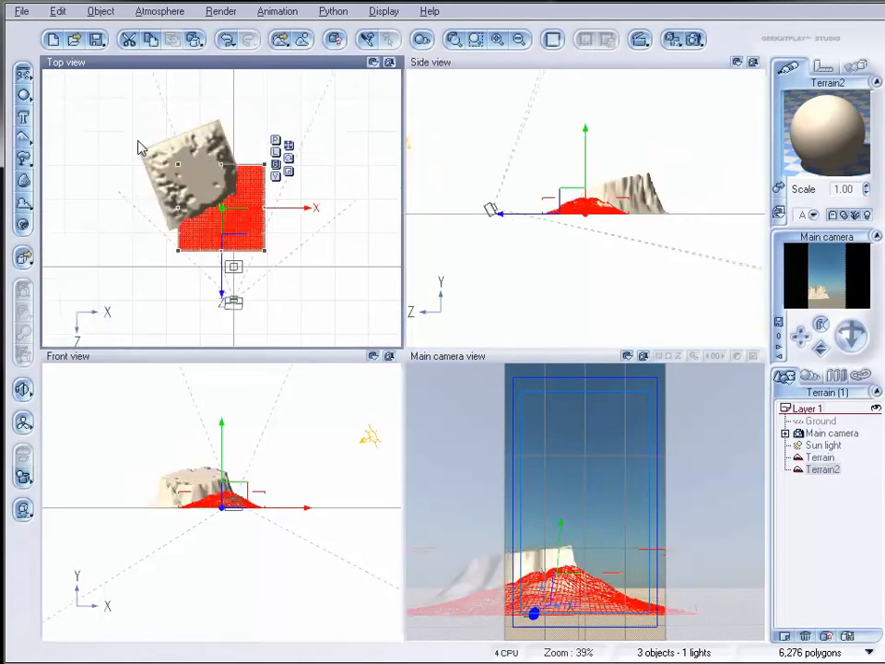
left_click_drag(256, 200, 287, 144)
right_click(282, 136)
left_click(351, 421)
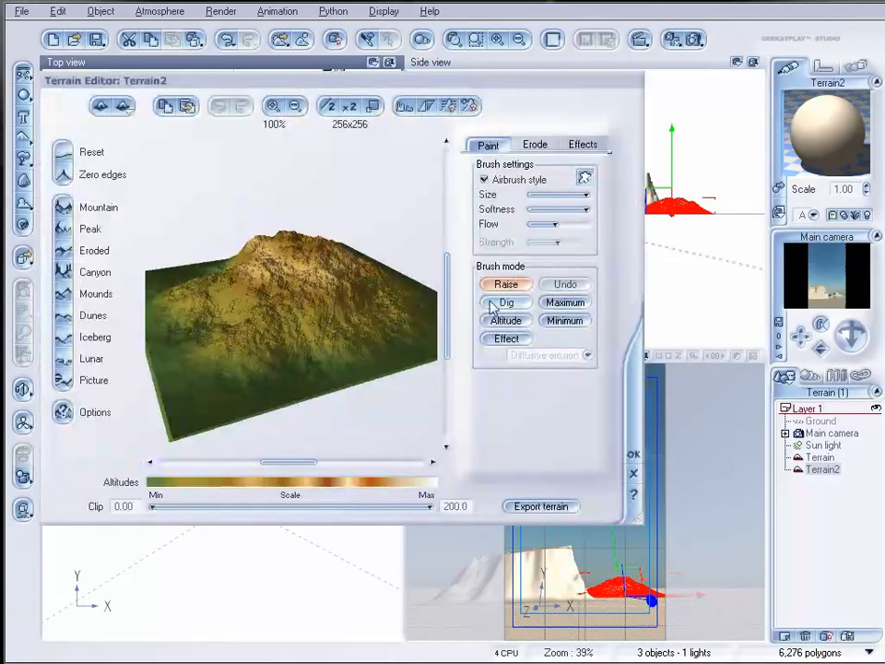
- Set the second terrain's resolution to 1024x1024, reset it and give it the Iceberg shape
left_click(348, 107)
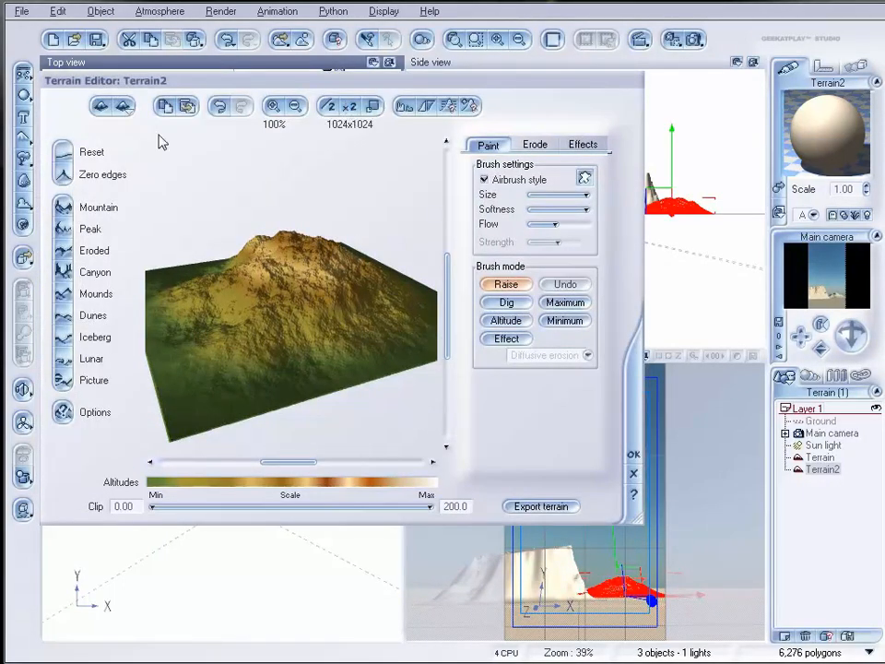
left_click(64, 155)
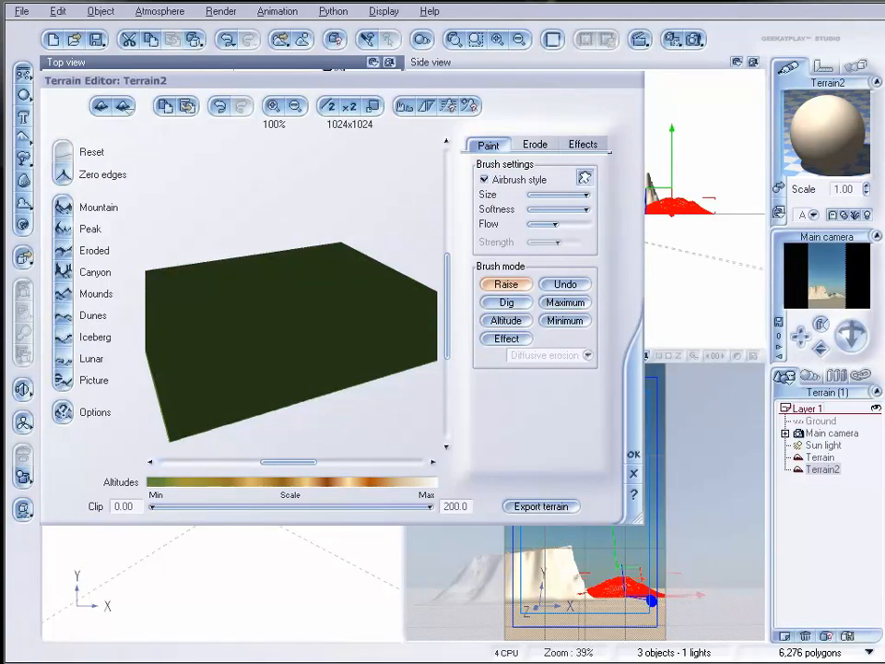
left_click(118, 339)
left_click(632, 457)
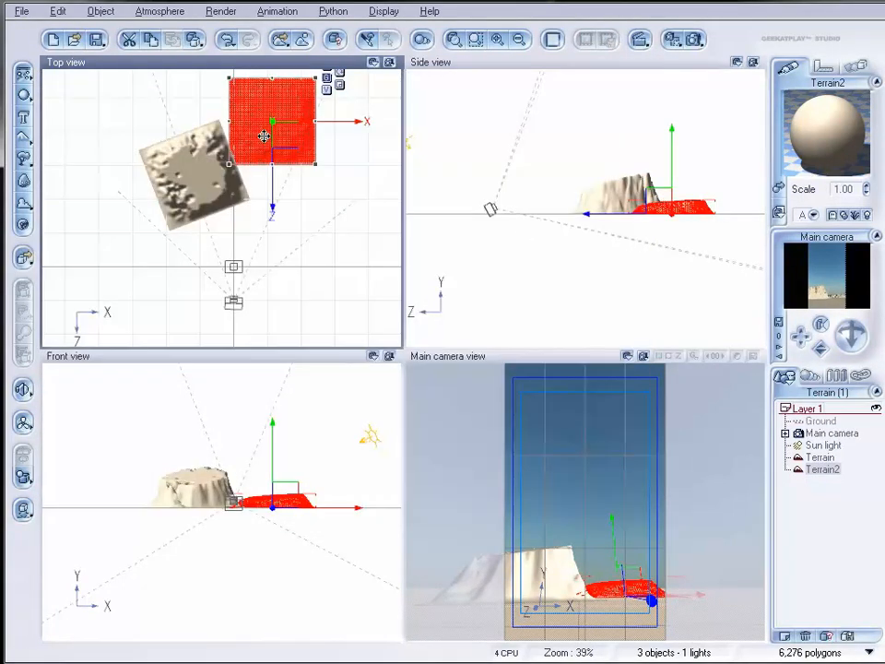
- Move the second terrain behind the first one and scale it up to roughly two and a half times its size
right_click_drag(263, 136, 318, 217)
left_click_drag(319, 226, 210, 153)
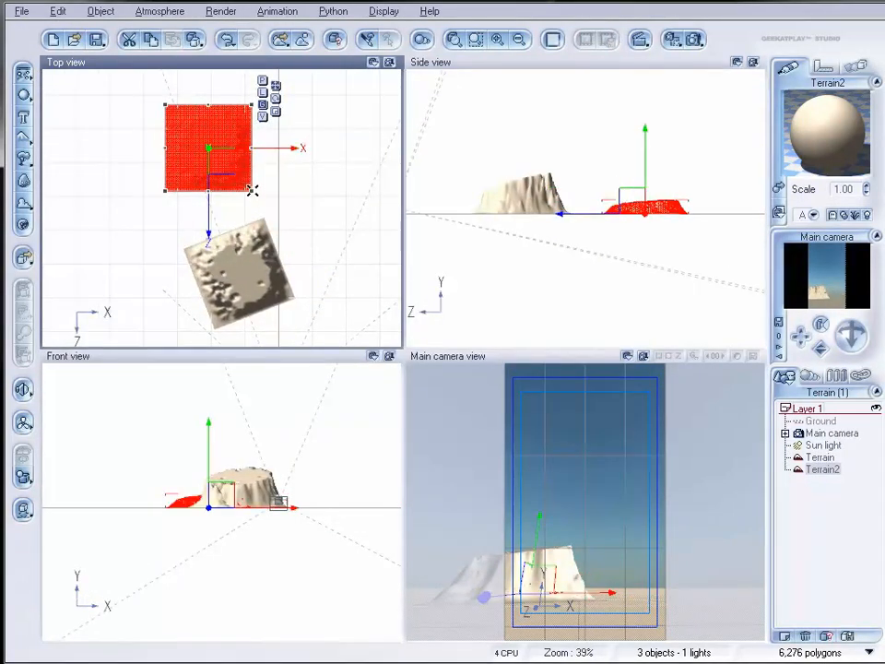
left_click_drag(251, 190, 387, 315)
left_click_drag(284, 218, 208, 160)
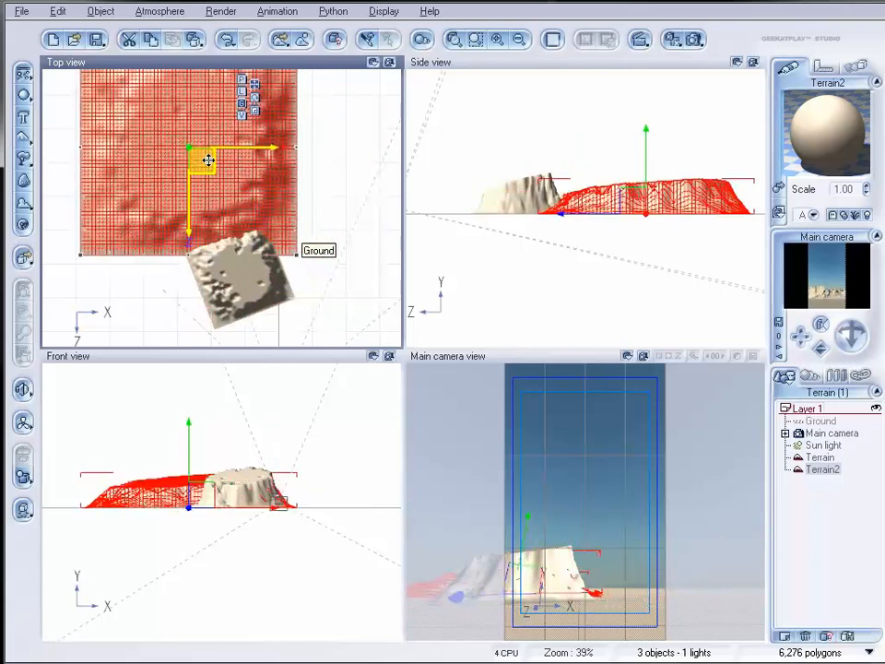
- Stretch the second terrain vertically until it towers above the first as a high cliff in the camera view
left_click(644, 166)
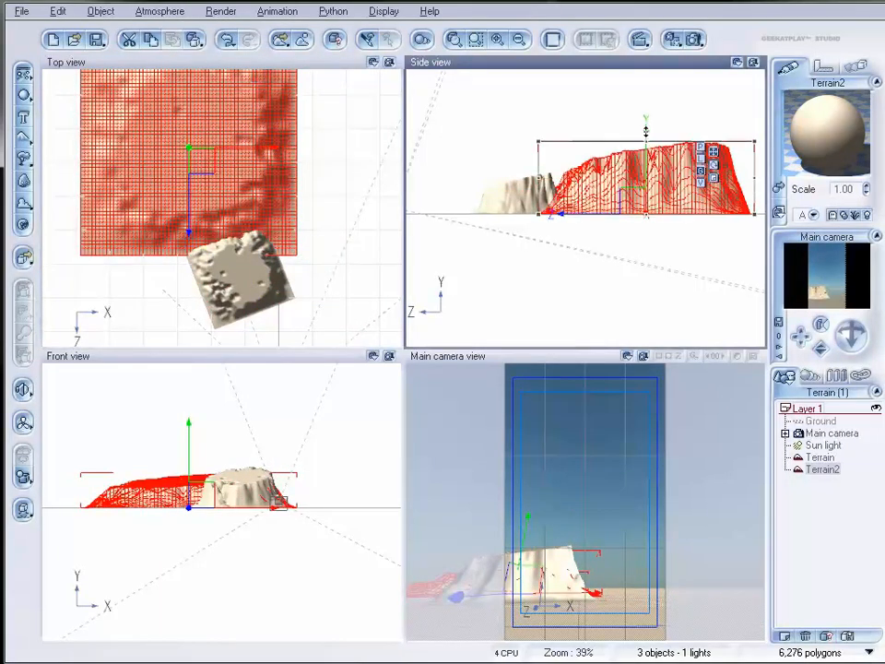
left_click_drag(644, 160, 645, 57)
right_click_drag(658, 120, 656, 291)
left_click_drag(641, 226, 646, 14)
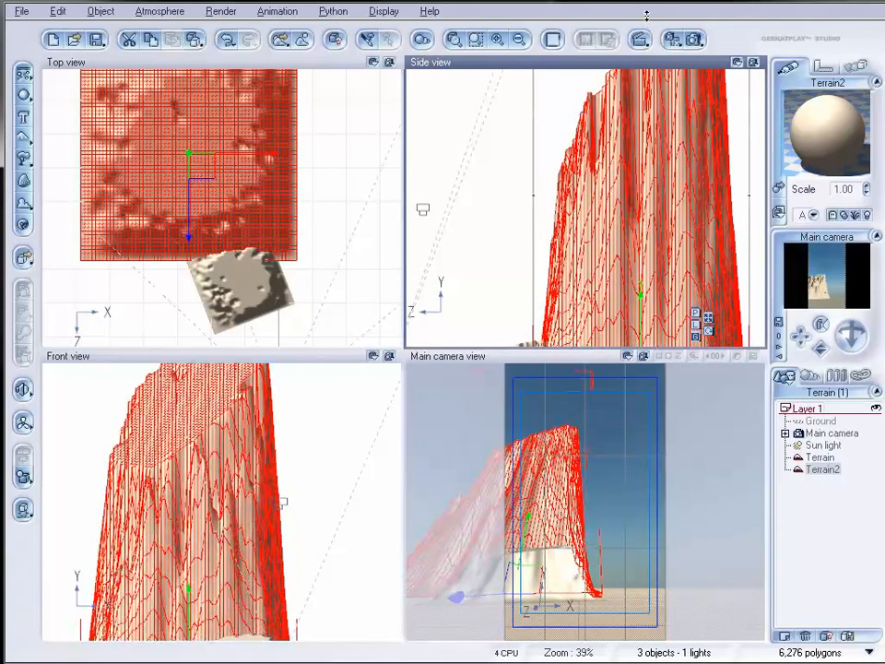
- Rotate the second terrain counterclockwise as seen from above and reposition it behind the small terrain
right_click_drag(311, 296, 309, 258)
left_click_drag(302, 233, 389, 182)
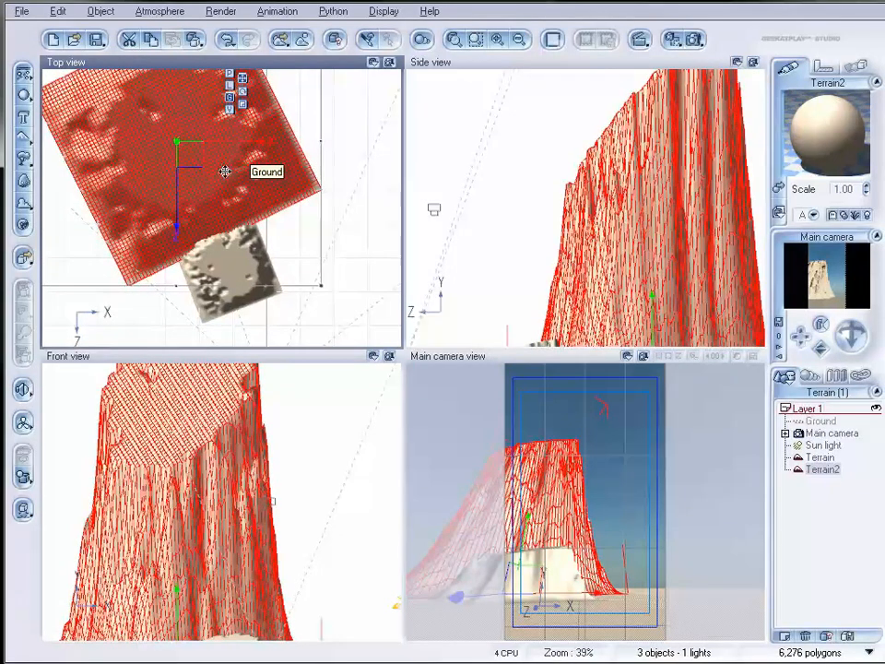
scroll(221, 170, "down", 5)
left_click_drag(149, 126, 110, 70)
mouse_move(202, 158)
left_mouse_down()
mouse_move(221, 163)
mouse_move(204, 151)
left_mouse_up()
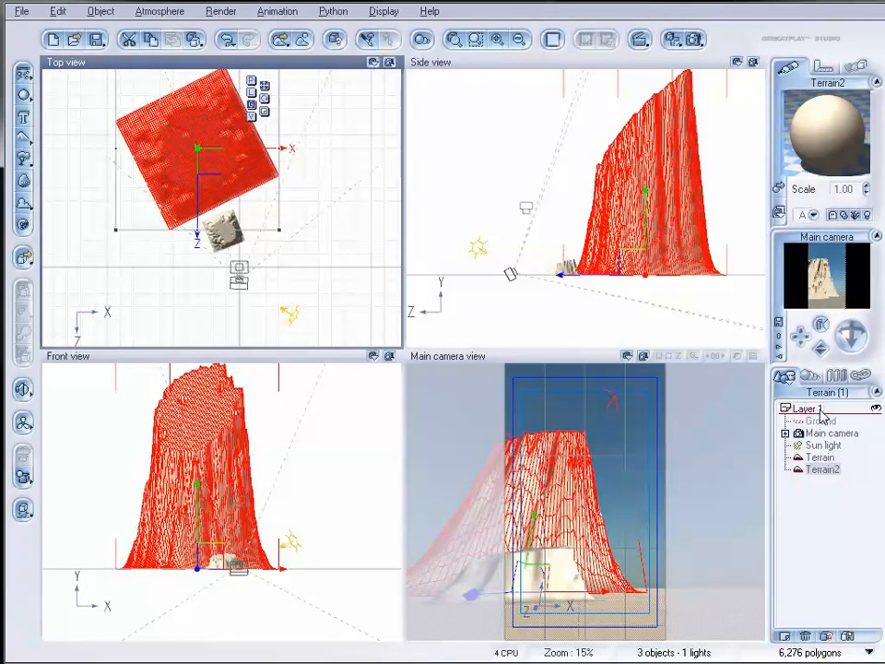
- Add a third terrain and move it beside the small terrain, in front of the tall cliff's open side
right_click_drag(360, 197, 334, 199)
scroll(304, 246, "up", 2)
right_click_drag(304, 248, 293, 230)
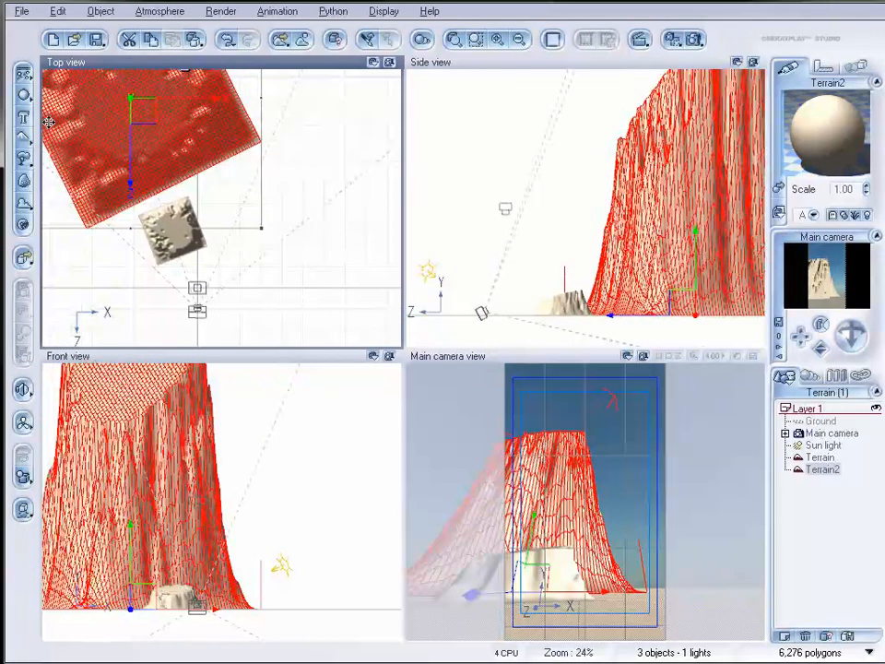
left_click(22, 145)
left_click_drag(237, 213, 277, 212)
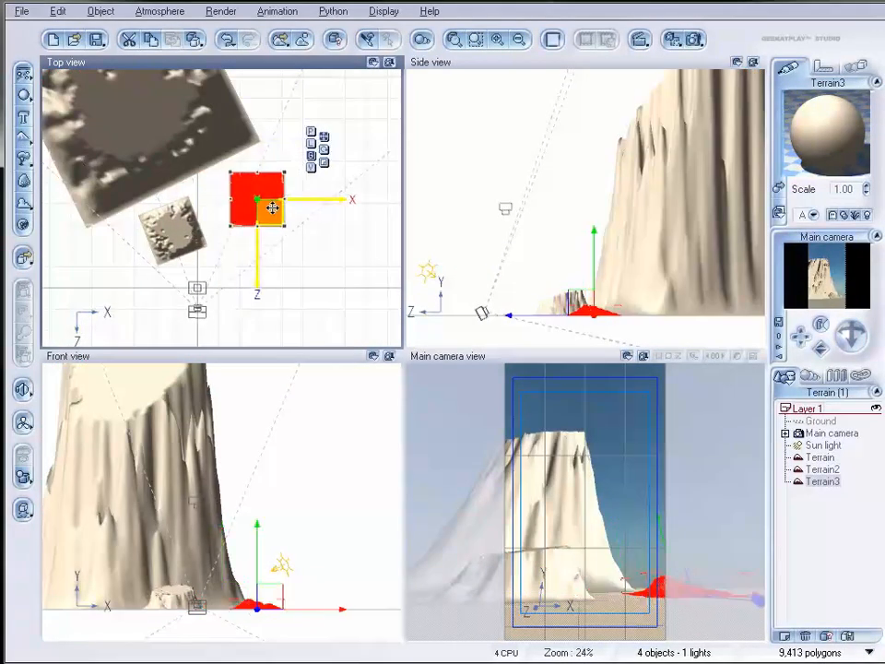
- Reset the third terrain, set its resolution to 1024x1024 and give it the Iceberg shape
right_click(237, 208)
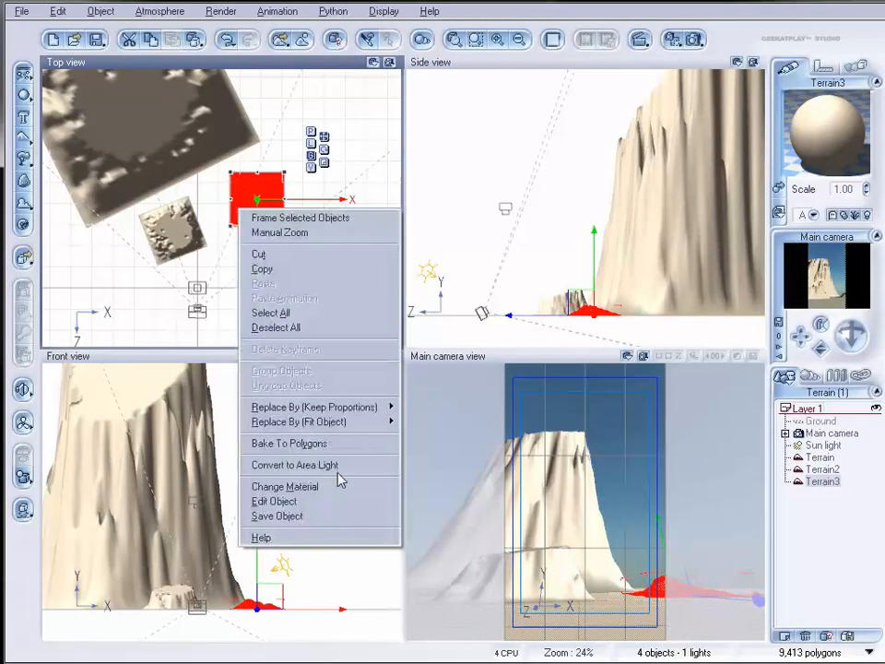
left_click(340, 502)
left_click(63, 152)
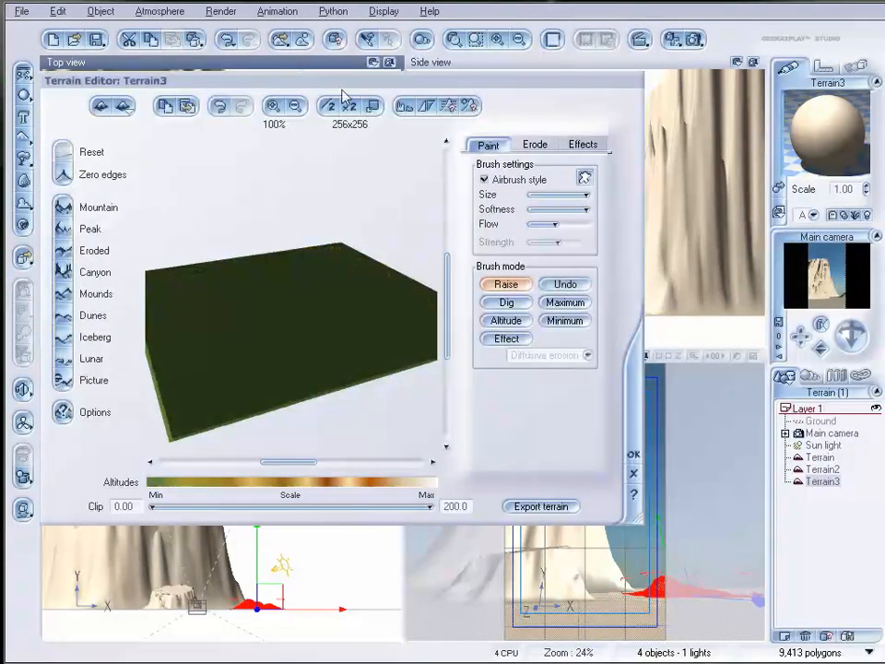
left_click(347, 107)
left_click(347, 106)
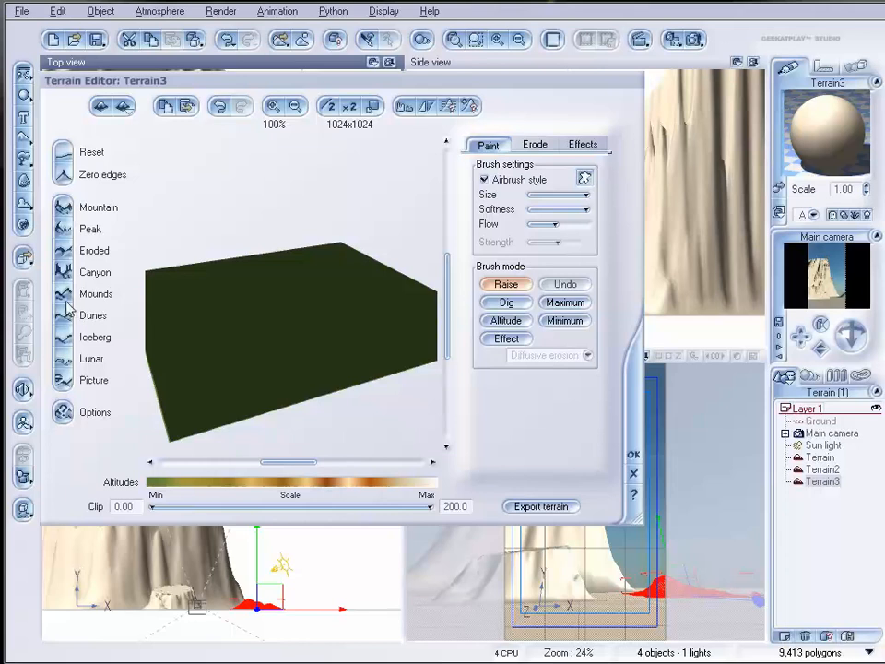
left_click(58, 339)
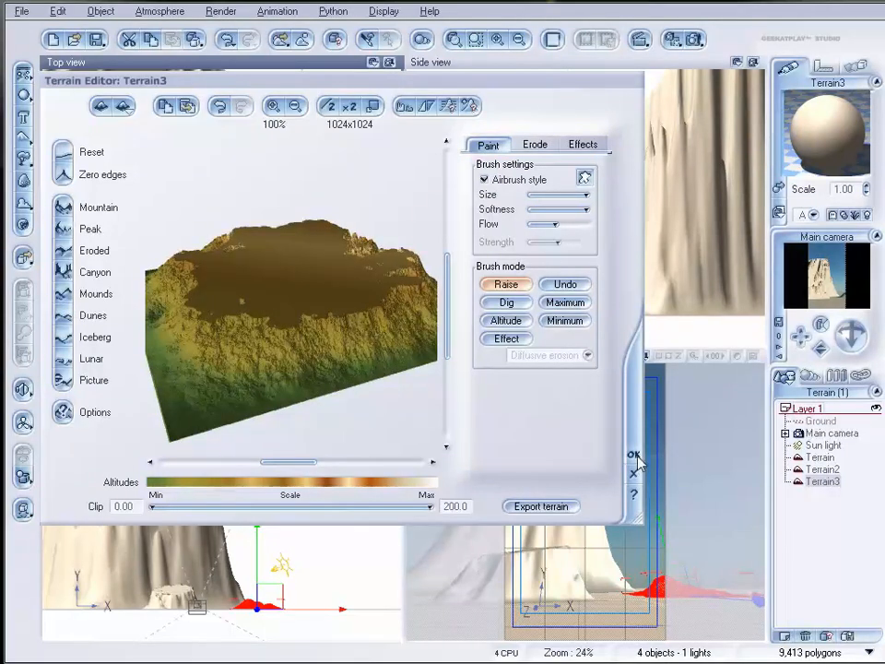
left_click(633, 454)
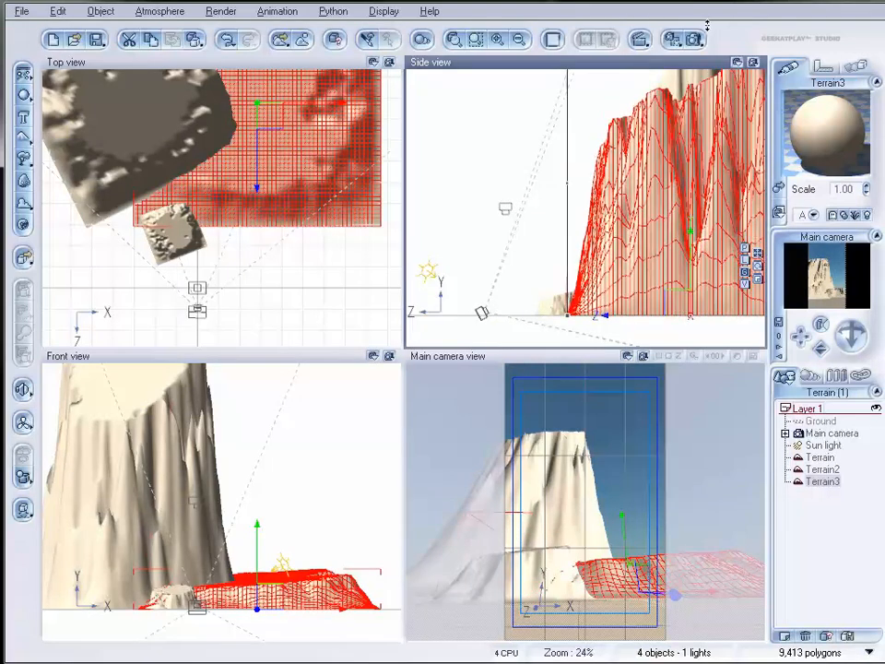
- Adjust the enlarged third terrain's height to a tall cliff and move it sideways, clear of the second terrain
left_click_drag(692, 68, 692, 96)
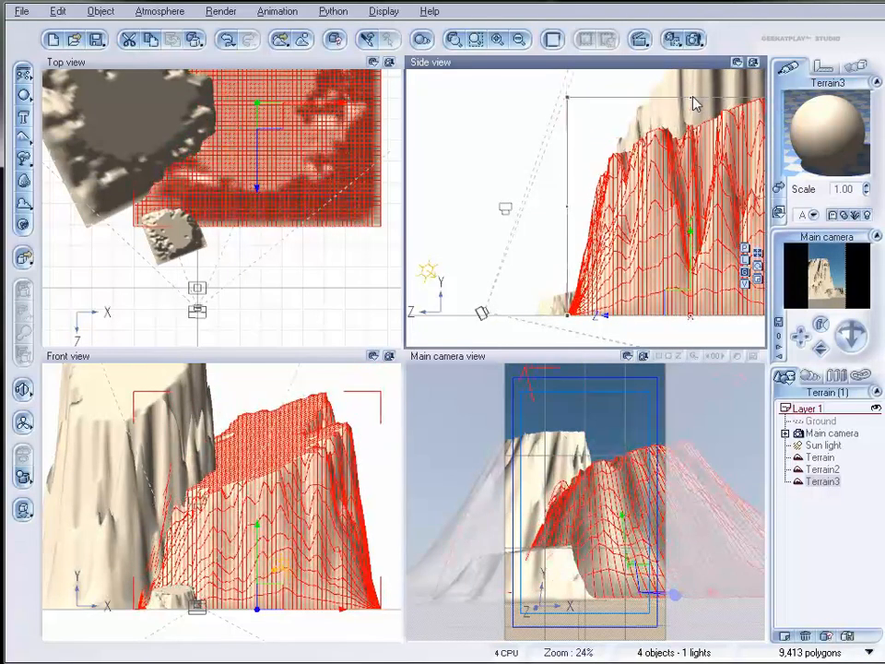
left_click_drag(277, 119, 370, 137)
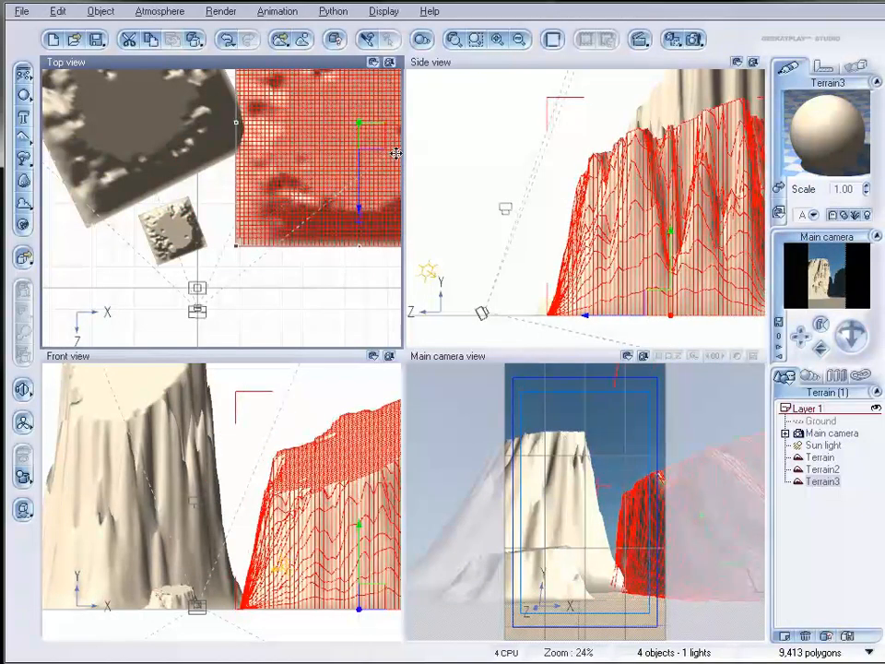
- Rotate the third terrain diagonally as seen from above and scale it down to about 80 percent of its size
right_click_drag(329, 246, 205, 203)
left_click_drag(358, 221, 269, 249)
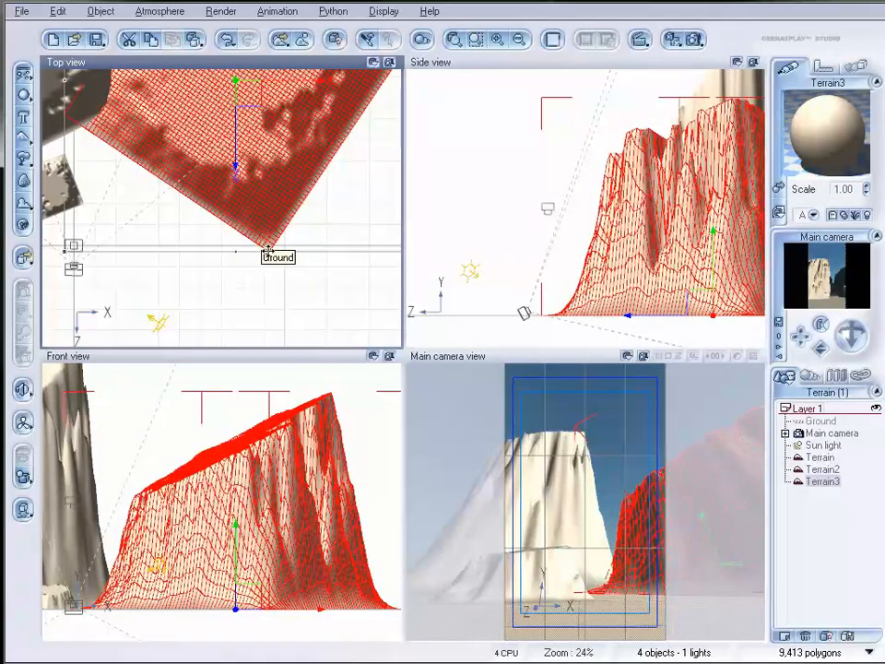
right_click_drag(186, 206, 275, 243)
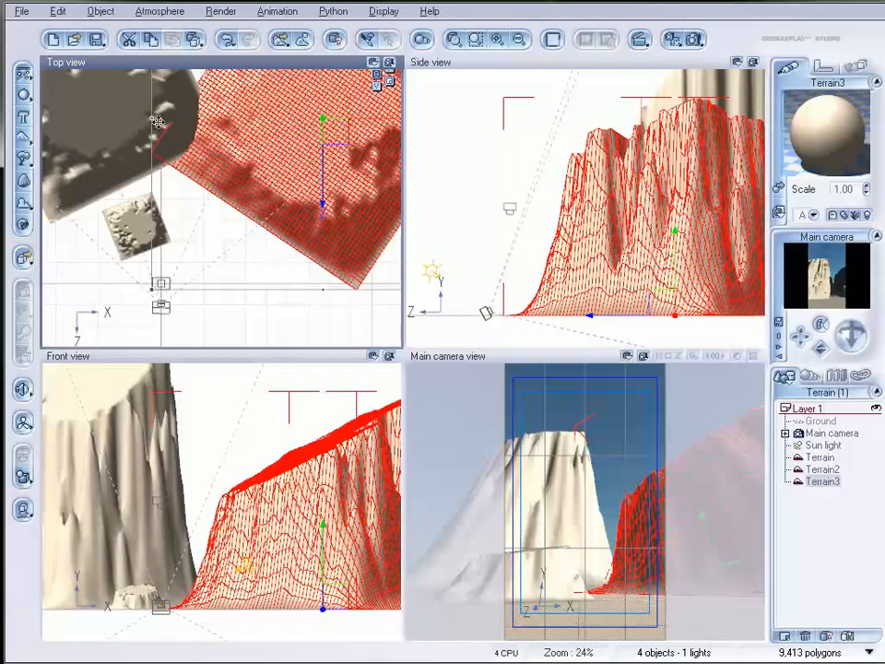
left_click_drag(150, 288, 236, 244)
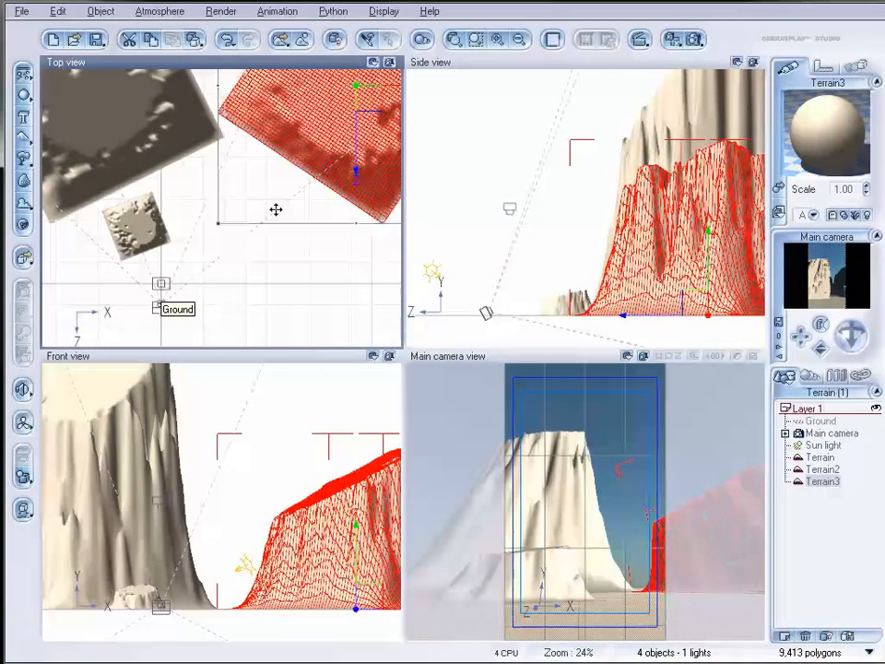
- Reposition and turn the third terrain beside the second cliff and stretch it taller
left_click_drag(367, 95, 336, 142)
left_click_drag(668, 140, 670, 81)
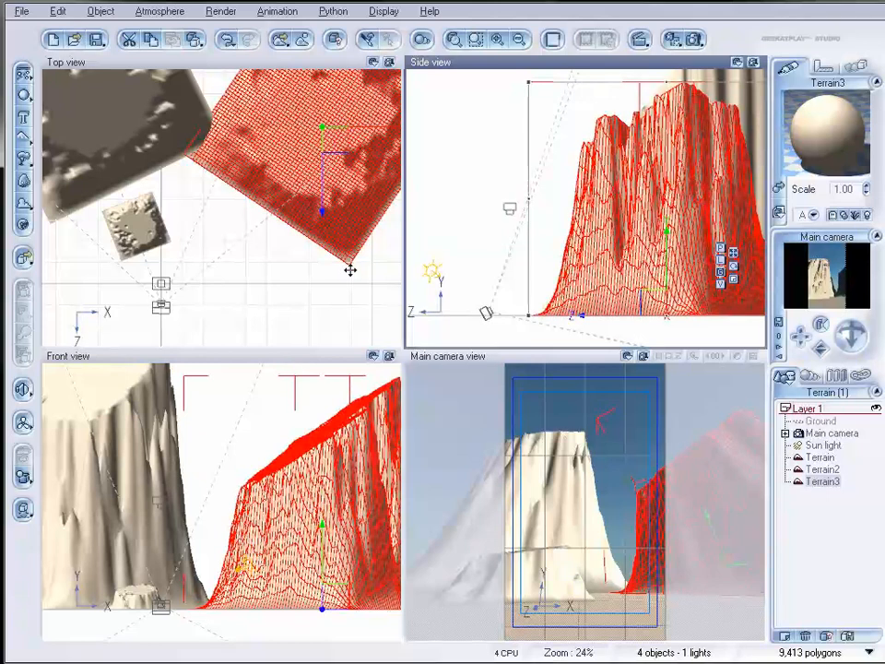
left_click(298, 214)
left_click_drag(187, 278, 103, 2)
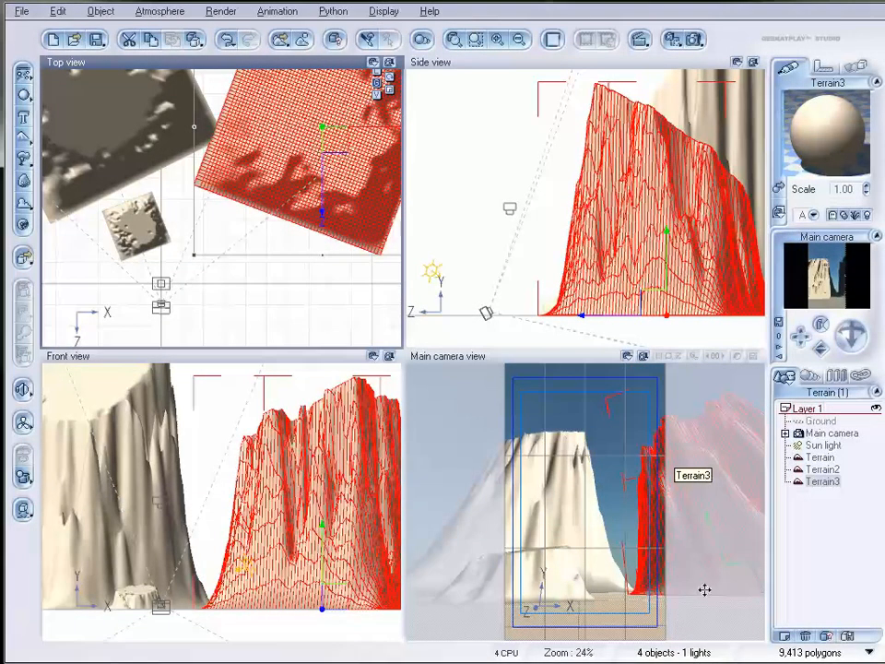
- Add a fourth, small terrain and place it close to the camera, opposite the first small terrain
right_click_drag(283, 318, 320, 280)
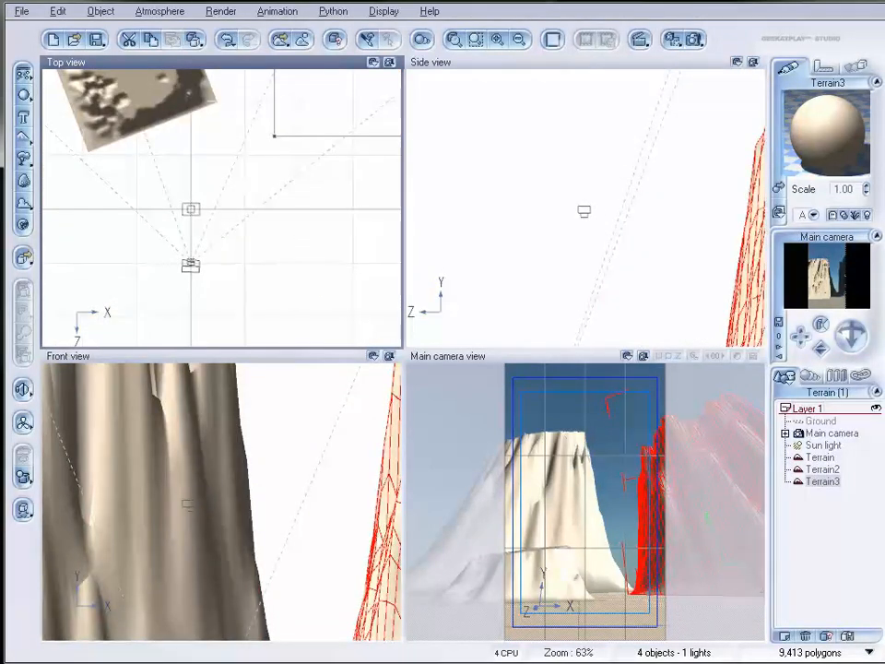
left_click(26, 138)
left_click_drag(153, 139, 223, 208)
left_click_drag(276, 236, 258, 173)
- Reset the fourth terrain, give it the Iceberg shape and rotate it about 30 degrees as seen from above
double_click(260, 177)
left_click(65, 153)
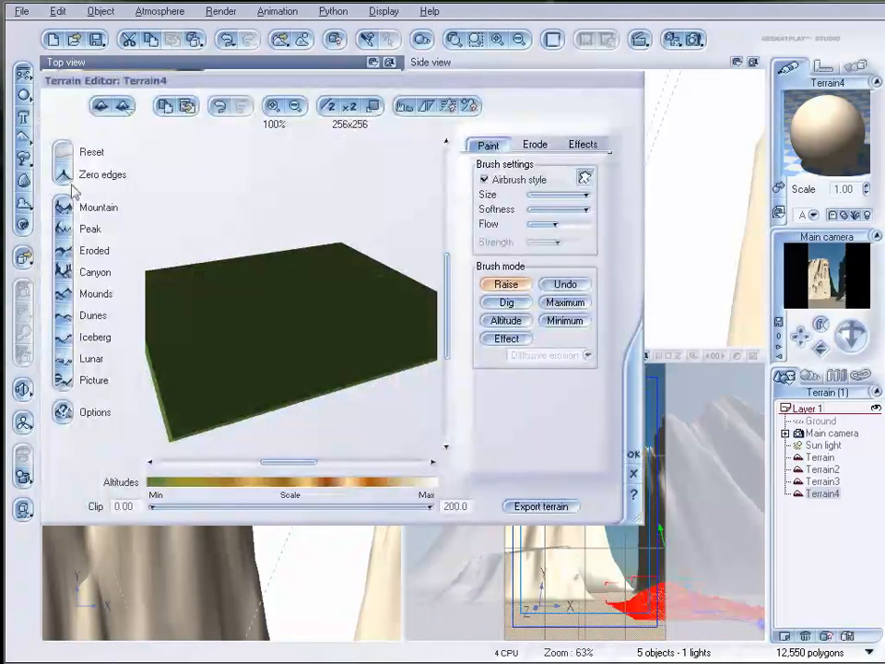
left_click(64, 337)
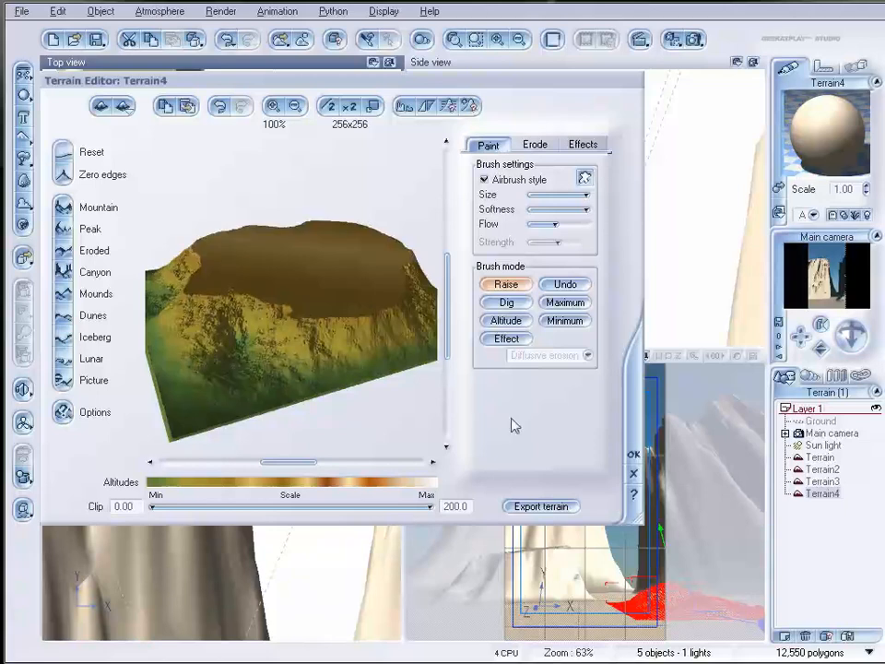
left_click(633, 453)
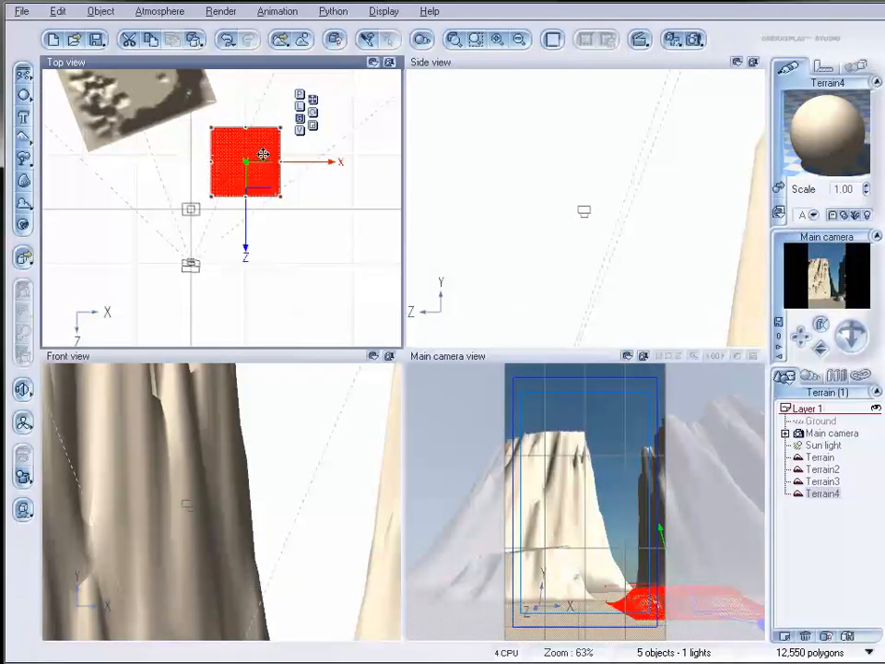
left_click_drag(292, 199, 267, 184)
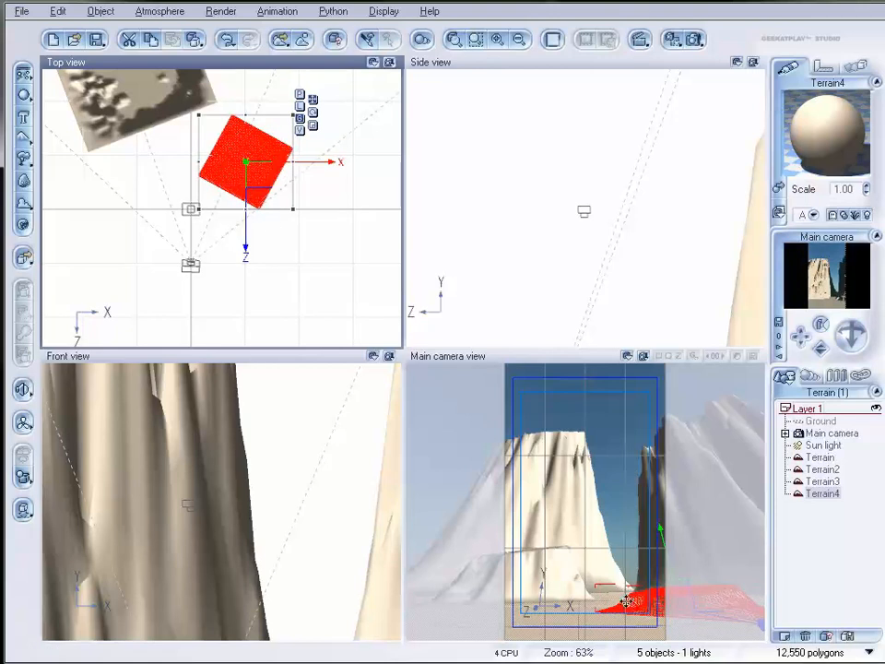
- Add a water plane to the scene, render the camera view and close the render display
left_click(24, 75)
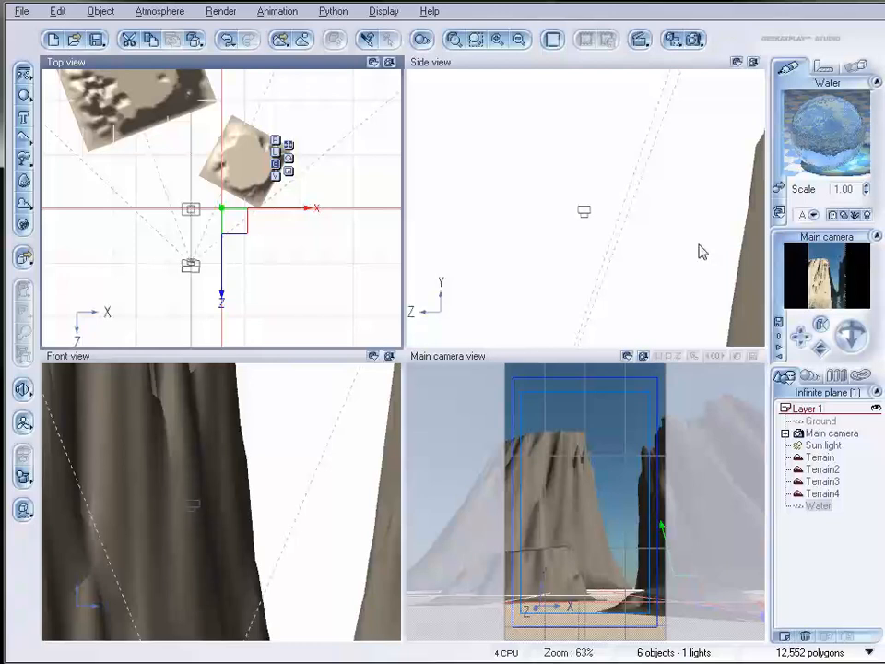
left_click(694, 39)
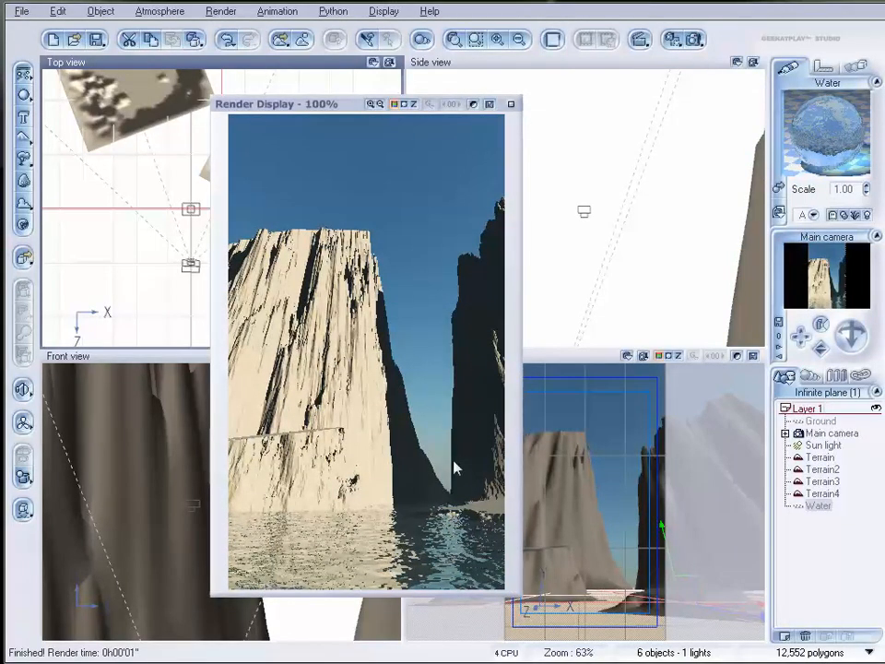
left_click(512, 104)
- Stretch Terrain2 taller and scale it up to about 1.3 times its size, away from the camera
left_click(822, 469)
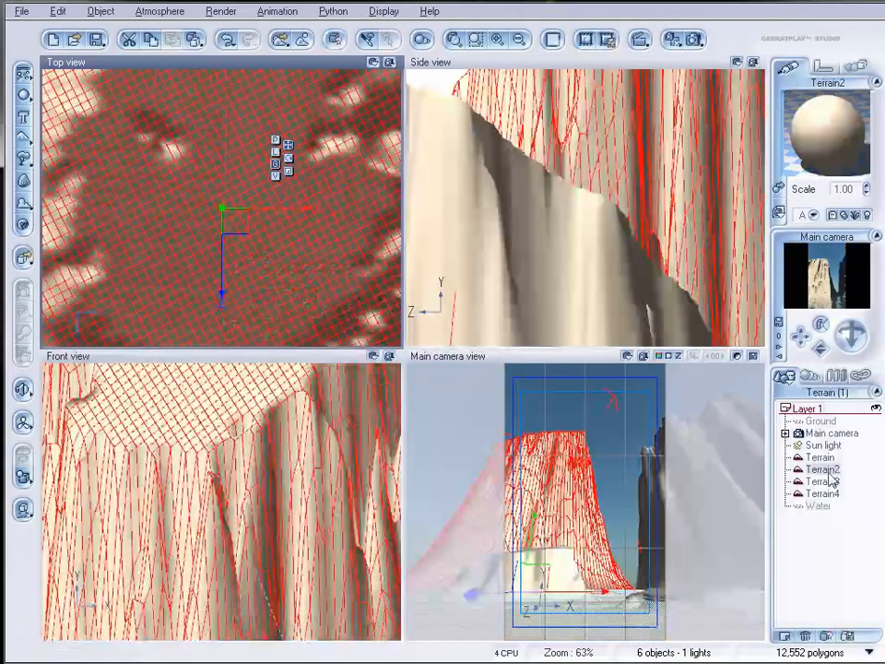
scroll(563, 235, "down", 6)
left_click_drag(586, 144, 591, 74)
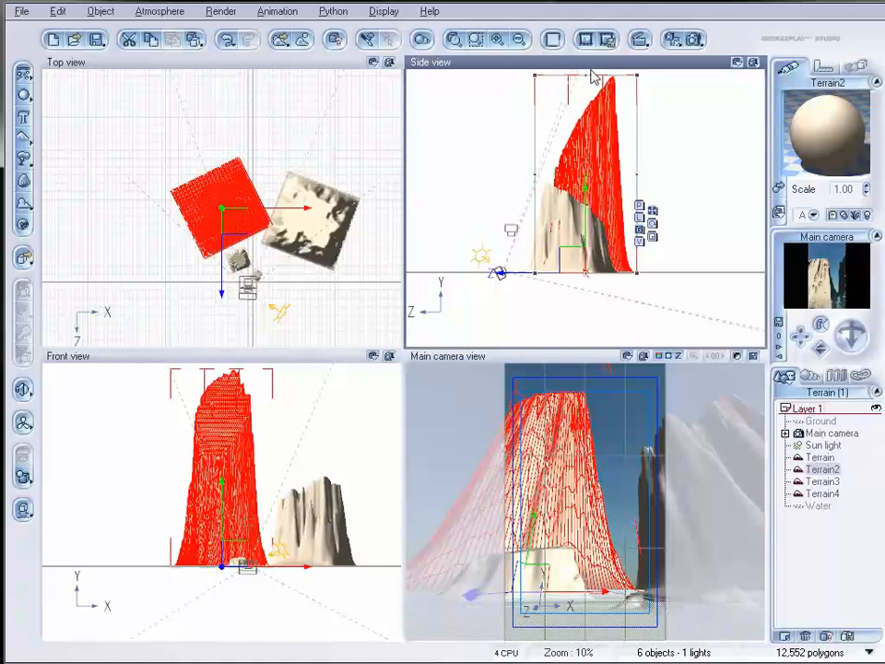
left_click(166, 195)
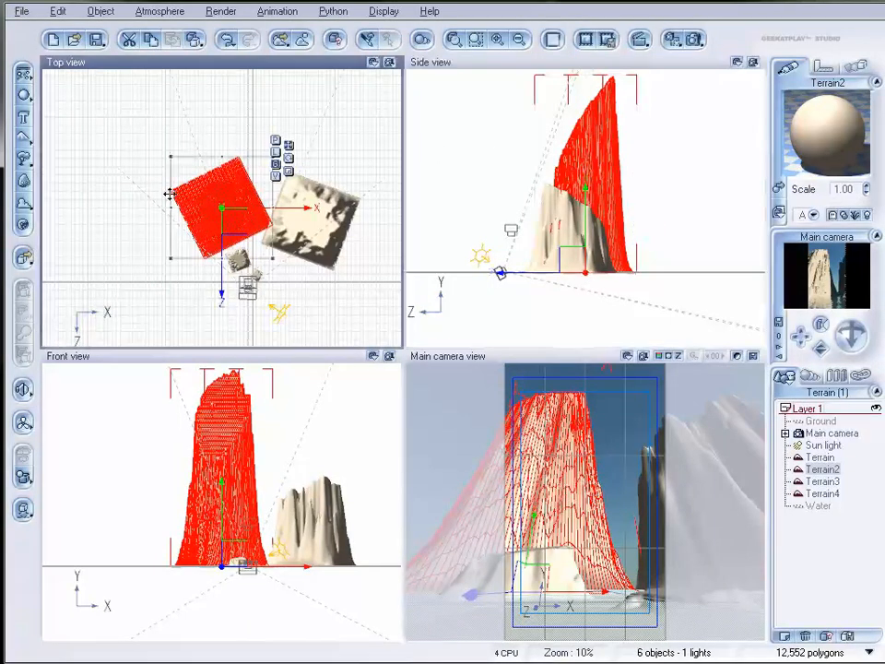
left_click_drag(172, 158, 110, 147)
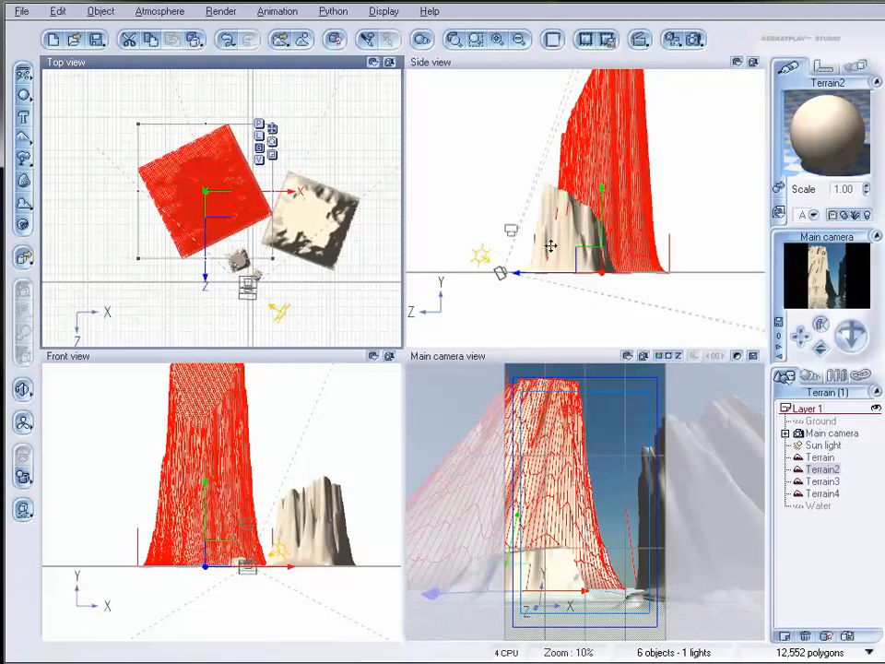
- Open the water plane's material for editing and change its type to Mixed material
scroll(528, 241, "up", 5)
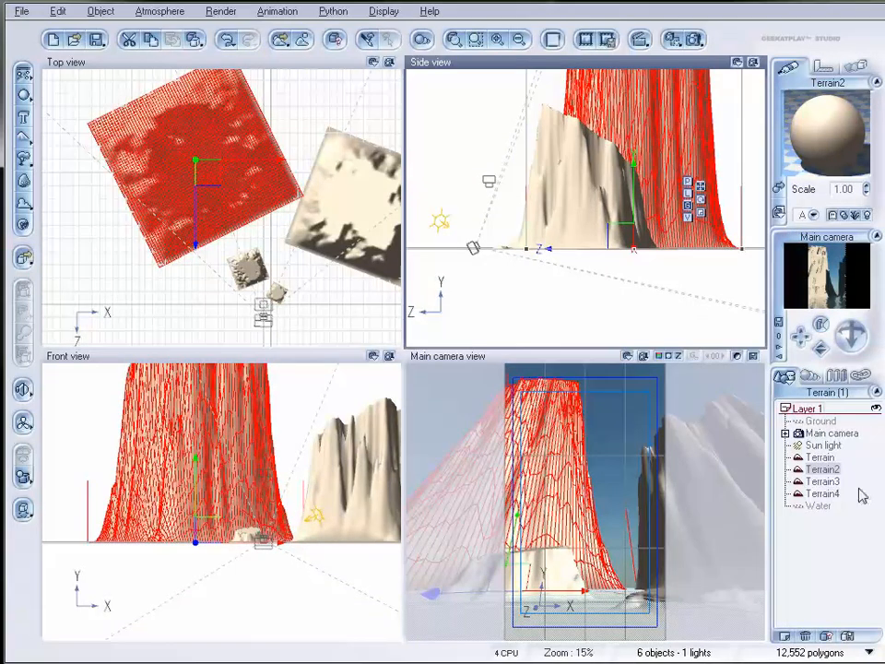
left_click(826, 508)
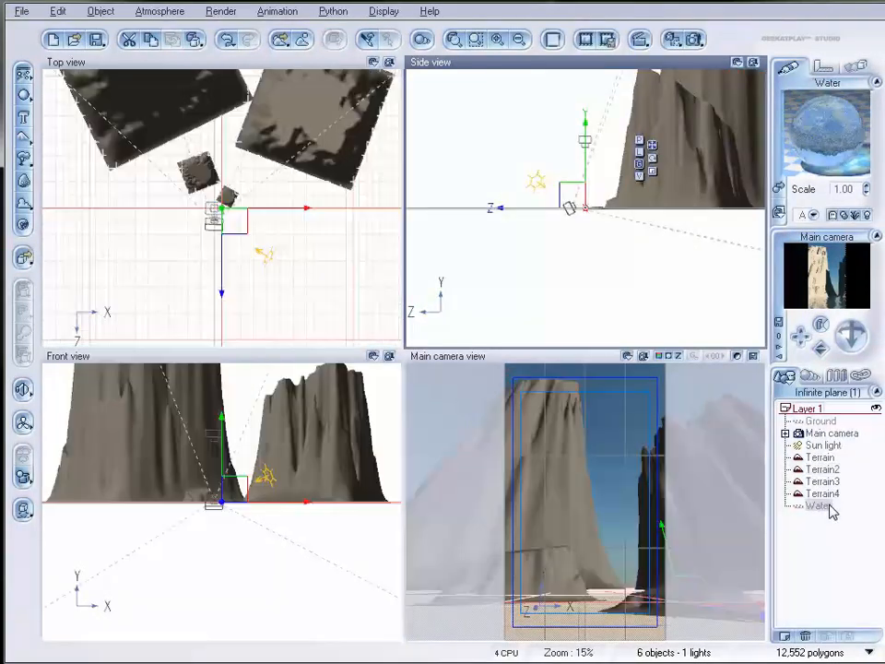
double_click(808, 149)
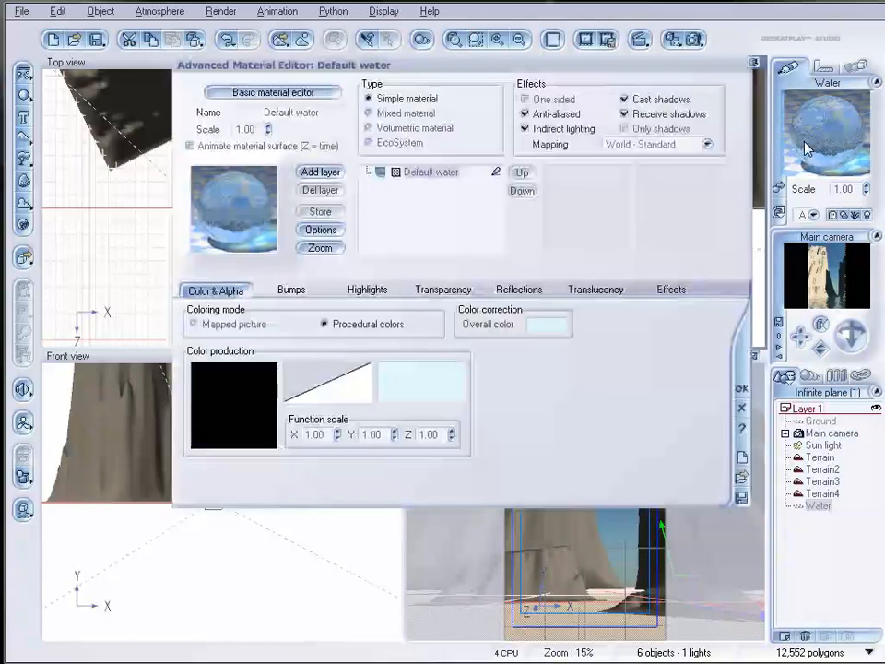
left_click_drag(381, 69, 380, 101)
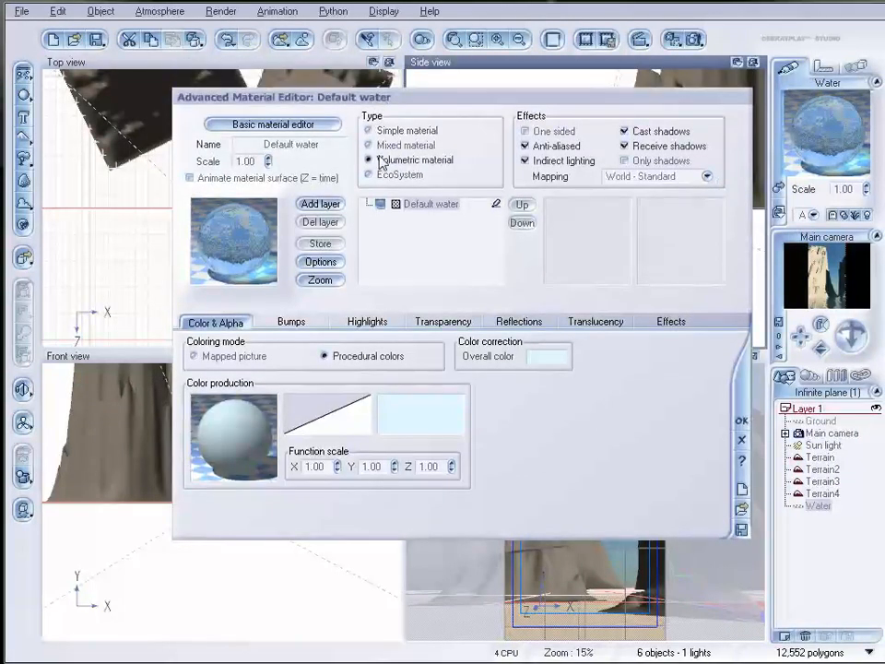
left_click(387, 160)
left_click(387, 144)
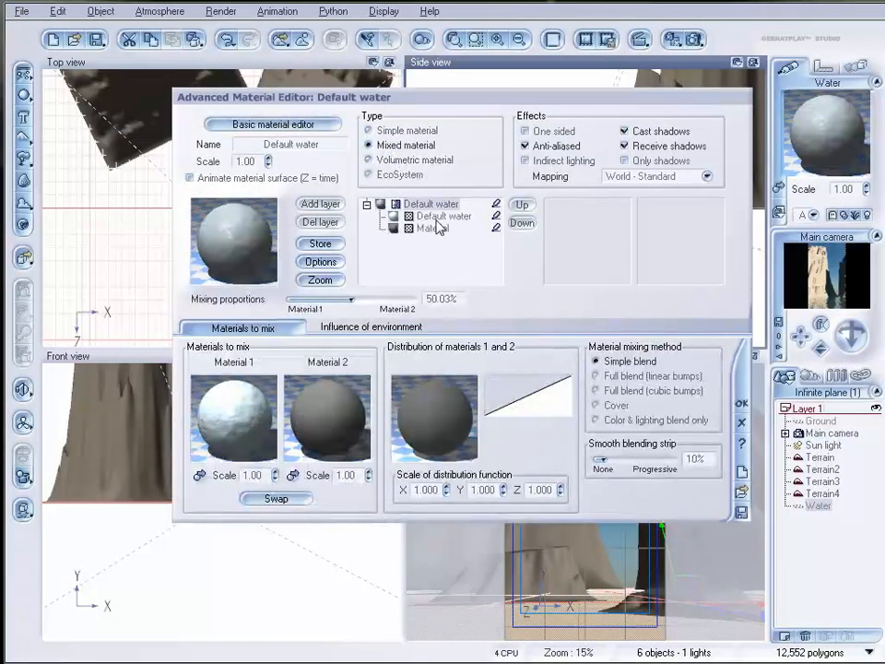
- Load the Tropical water preset from the Liquids collection as the first material of the water mix
left_click(442, 216)
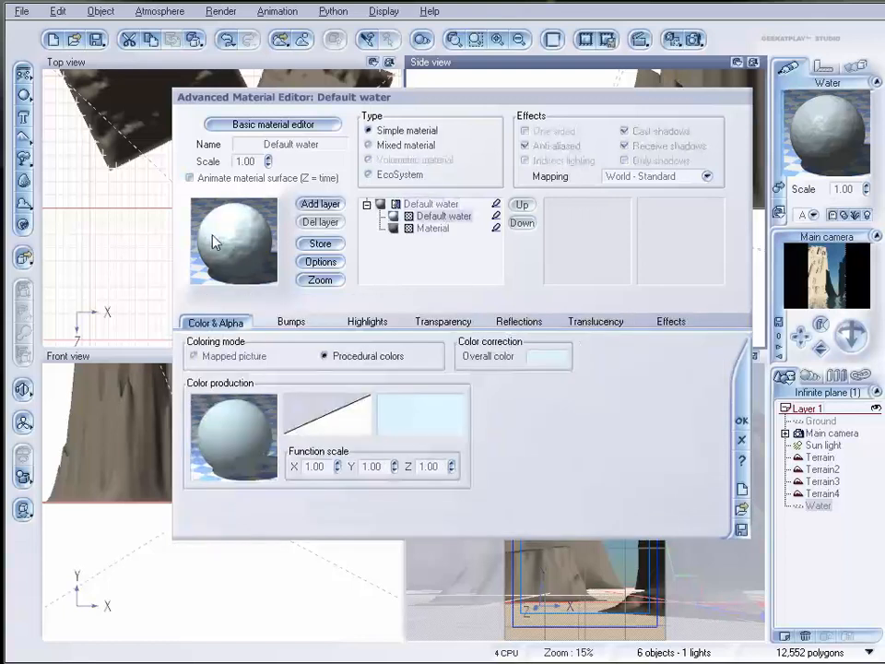
double_click(237, 243)
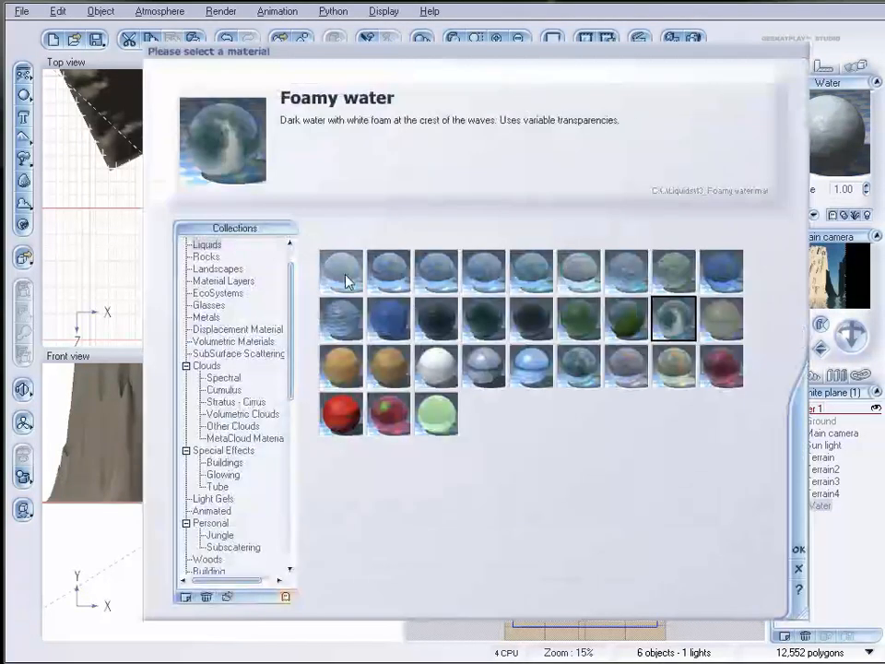
left_click(534, 277)
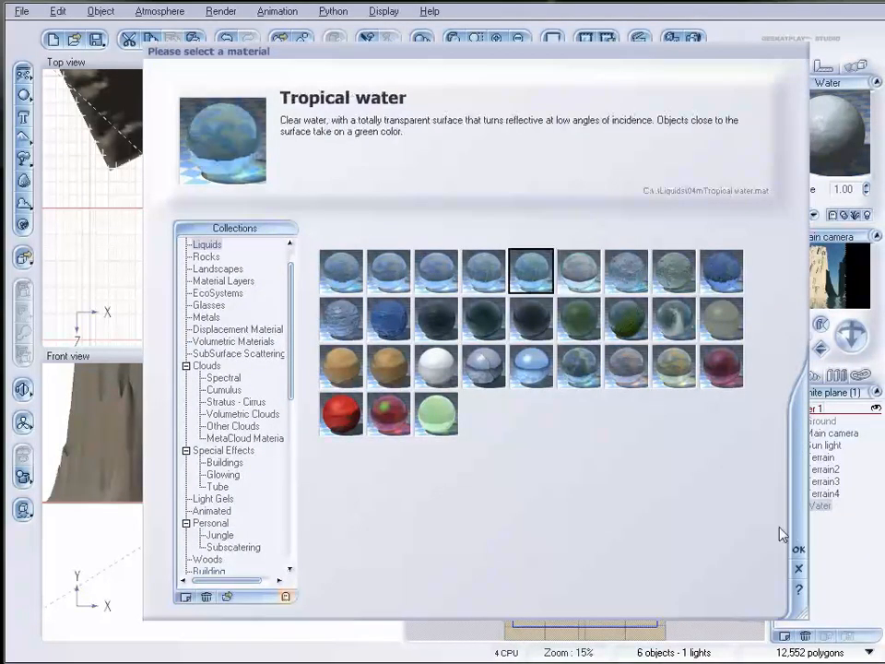
left_click(801, 551)
- Load the Foamy water preset from the Liquids collection as the second material of the water mix
left_click(433, 229)
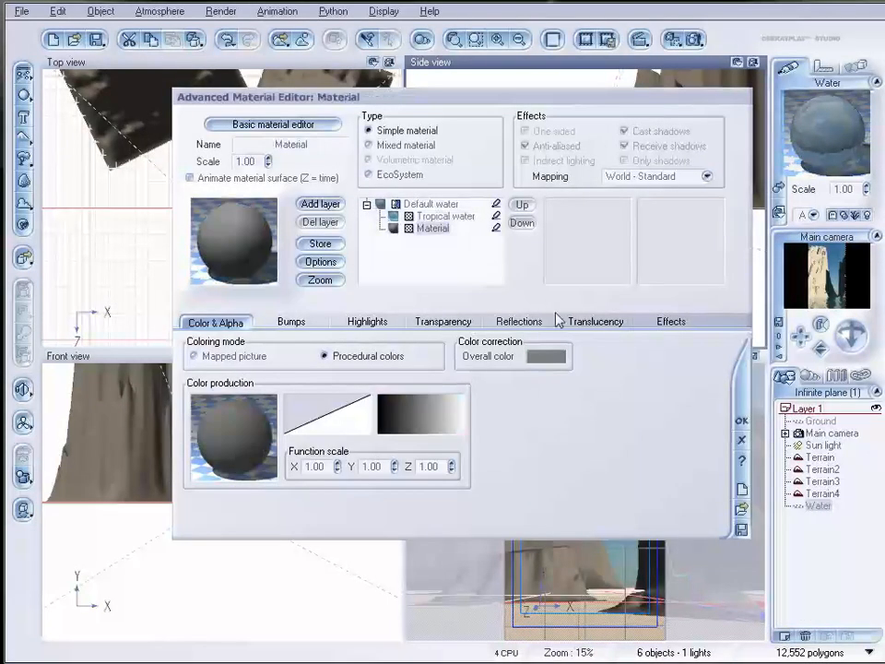
double_click(275, 254)
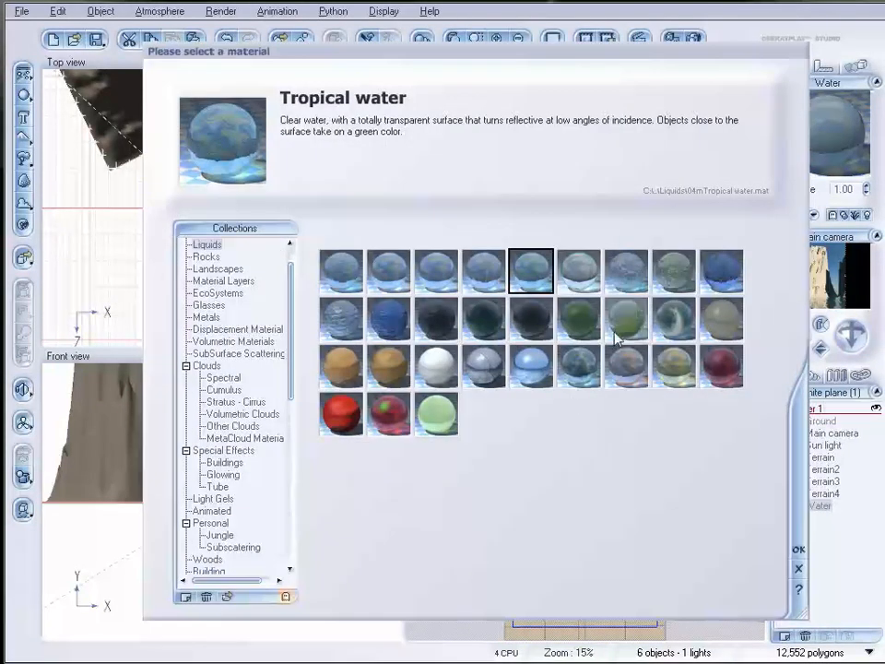
left_click(667, 322)
left_click(797, 551)
- Add a noise node to the water mix's distribution function and set it to the Cracks line pattern
left_click(431, 203)
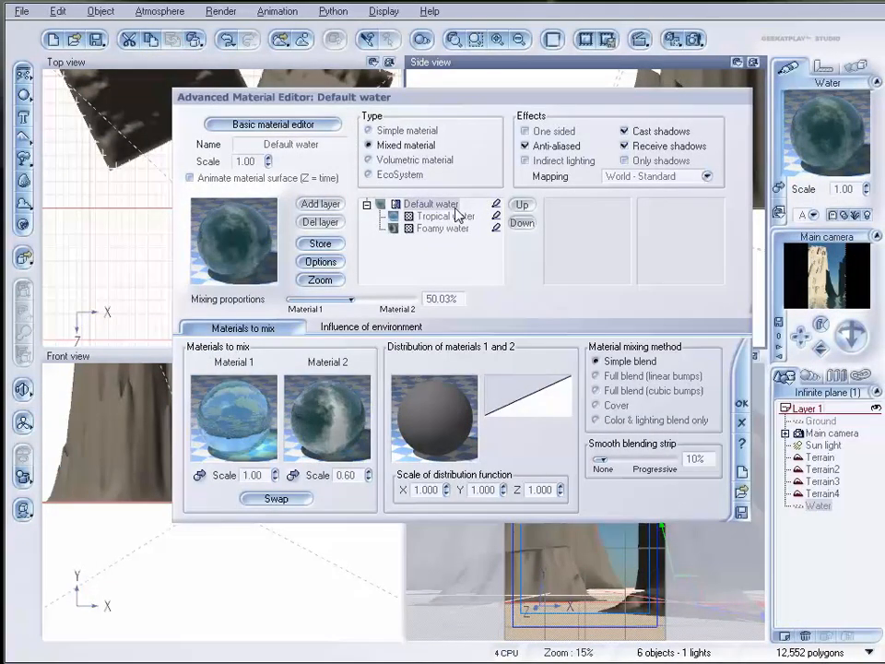
right_click(439, 414)
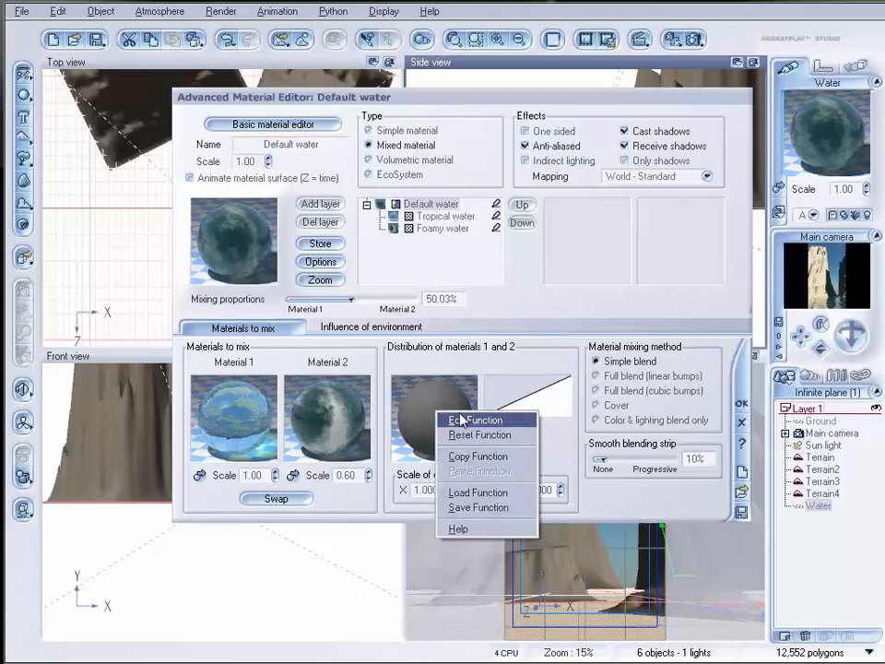
left_click(464, 420)
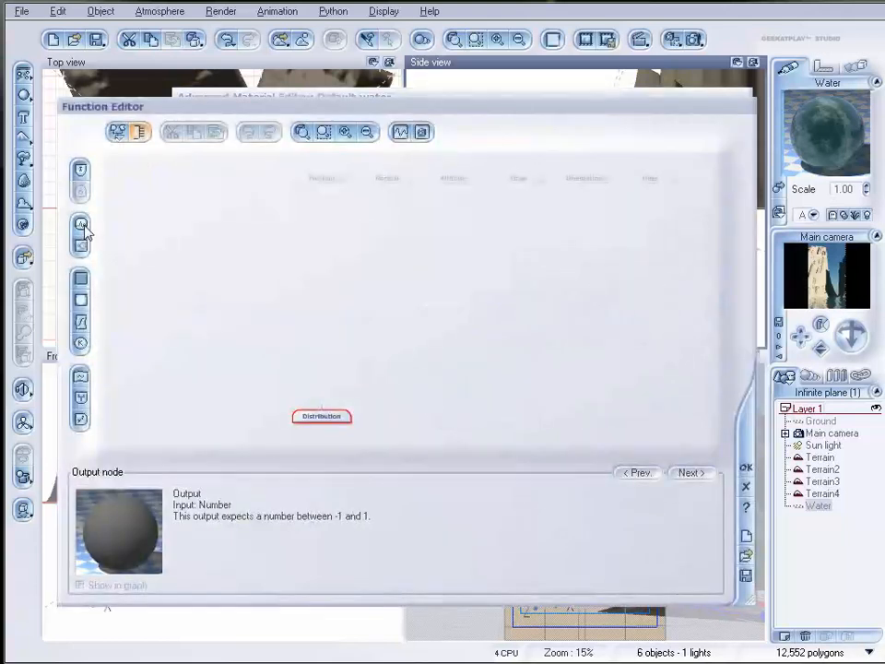
left_click(80, 224)
left_click(309, 472)
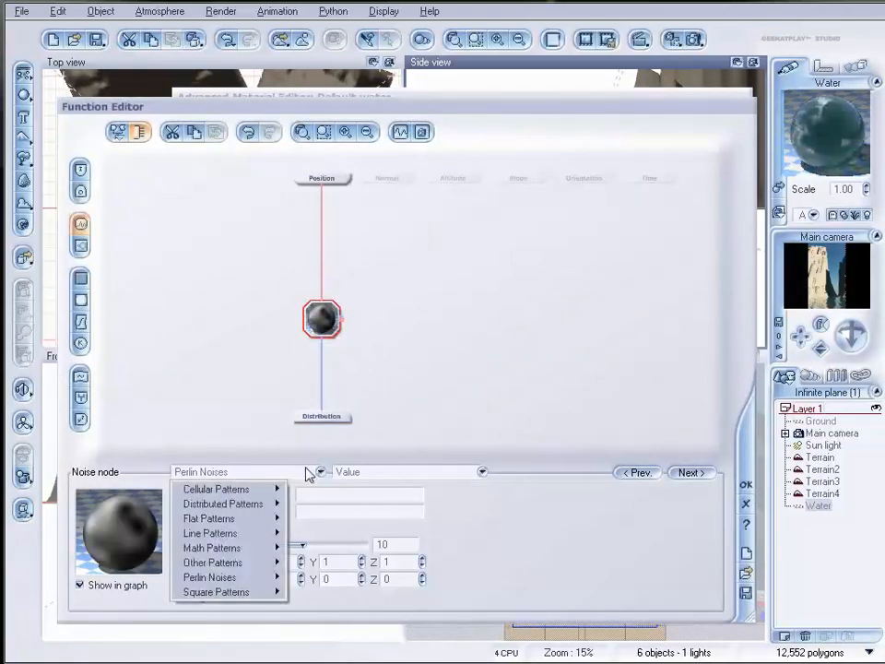
mouse_move(269, 533)
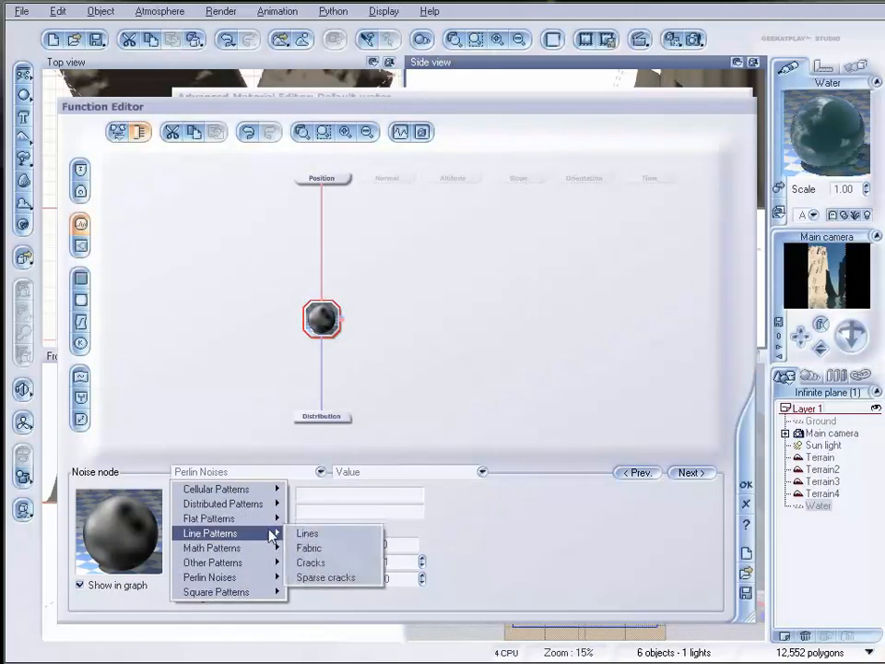
left_click(343, 562)
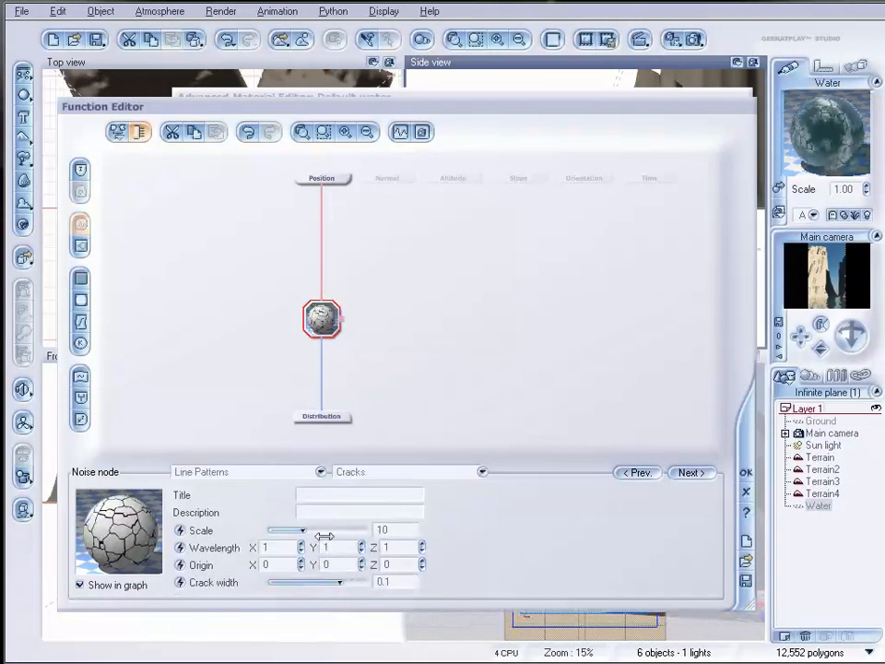
- Set the Cracks noise scale to about 3.77 and crack width to about 0.96, and accept the distribution function
left_click_drag(326, 529, 309, 529)
left_click_drag(327, 579, 361, 579)
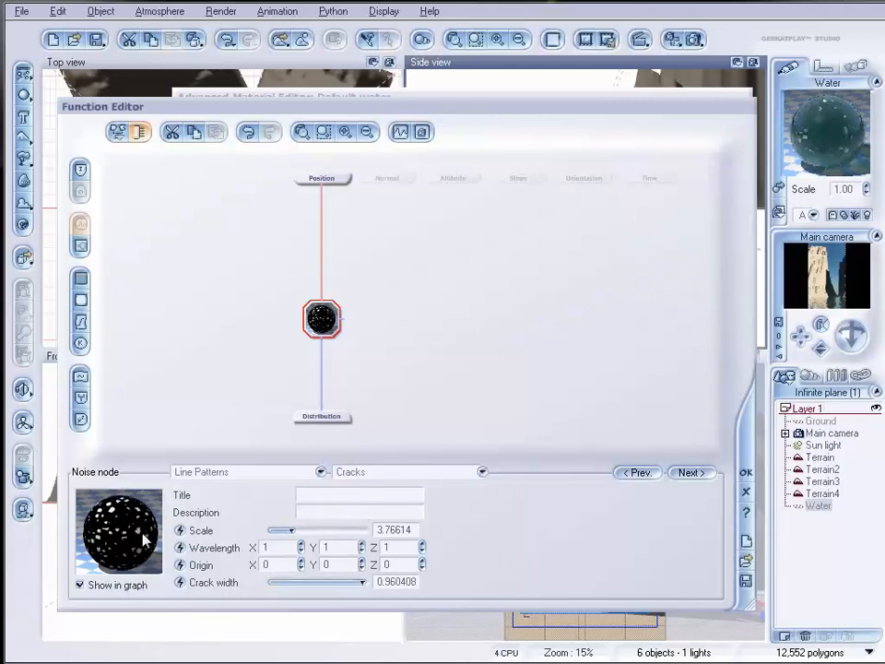
left_click(746, 471)
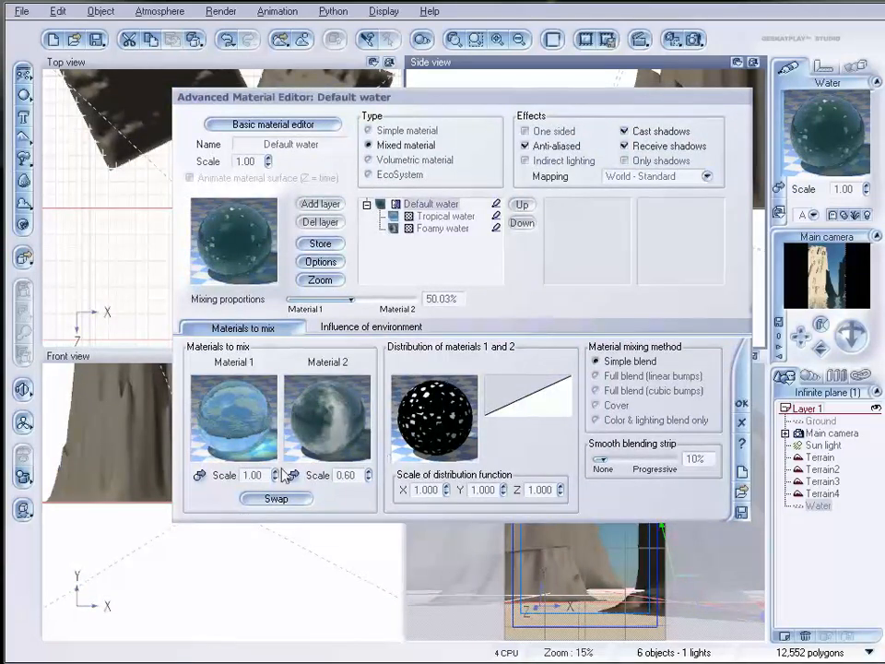
- Set the Tropical water material's global transparency to 83%
left_click(429, 218)
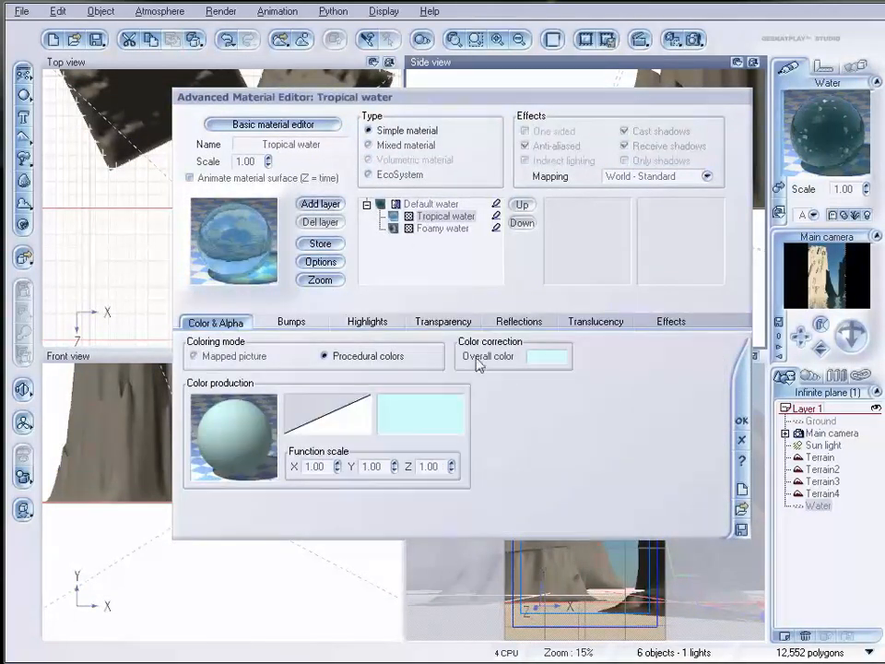
left_click(442, 321)
left_click_drag(281, 356, 266, 356)
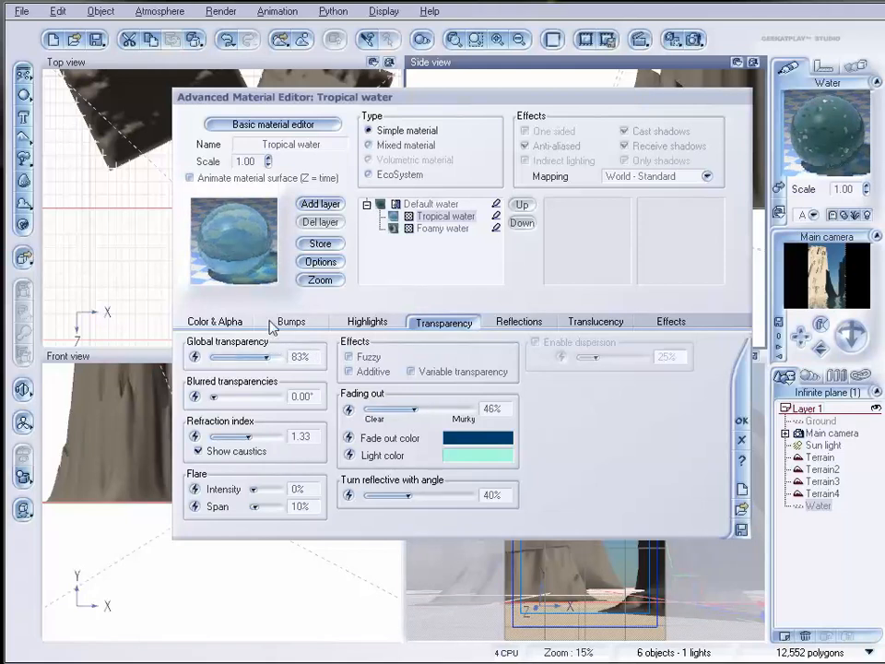
- Change the Tropical water material's colour map to a darker, muted grey-blue
left_click(232, 322)
right_click(458, 414)
left_click(500, 415)
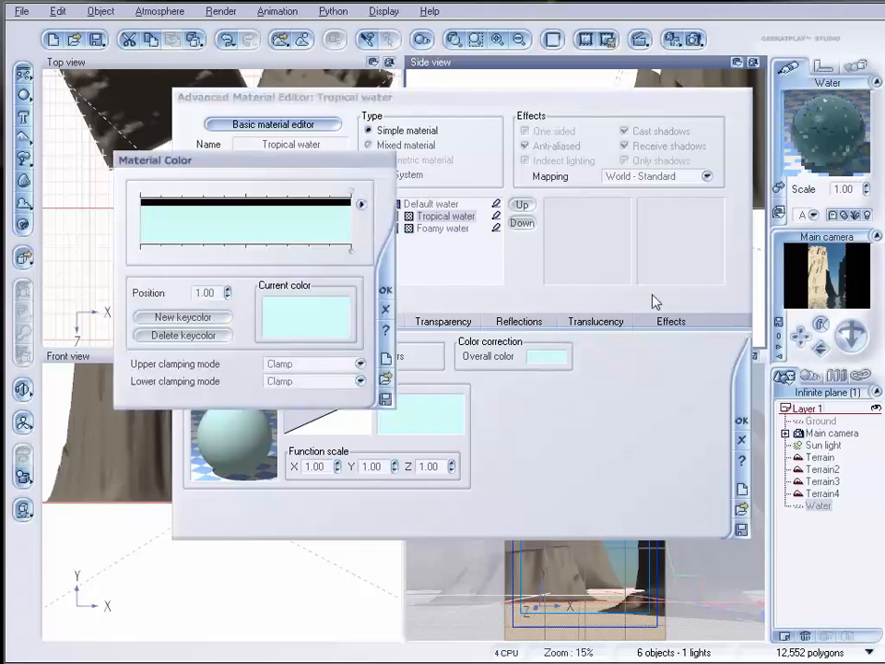
left_click_drag(289, 175, 477, 239)
right_click(528, 390)
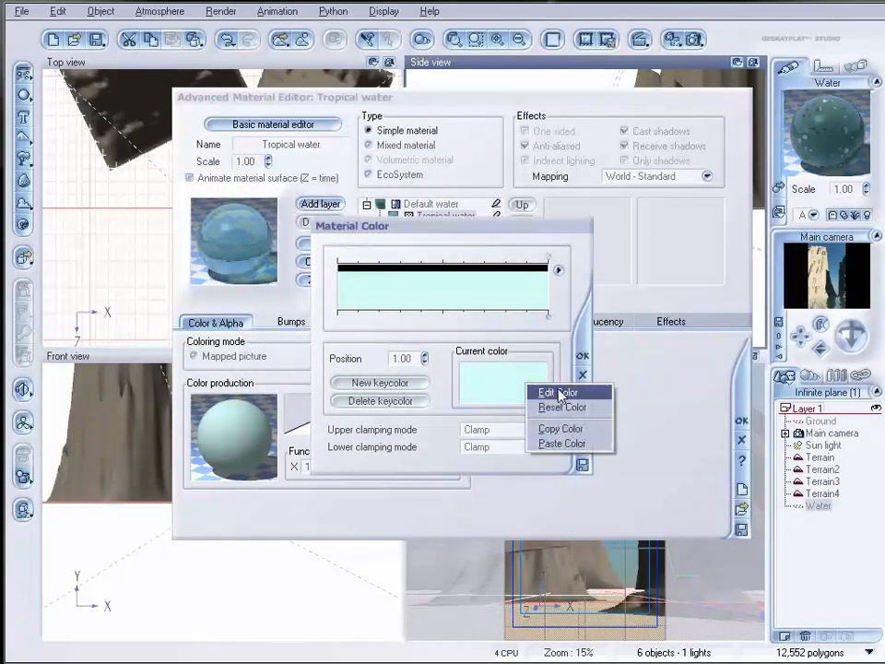
left_click(546, 392)
left_click(554, 117)
left_click_drag(553, 118, 558, 120)
left_click_drag(631, 31, 634, 59)
left_click_drag(561, 119, 546, 131)
left_click_drag(632, 57, 634, 80)
left_click(667, 203)
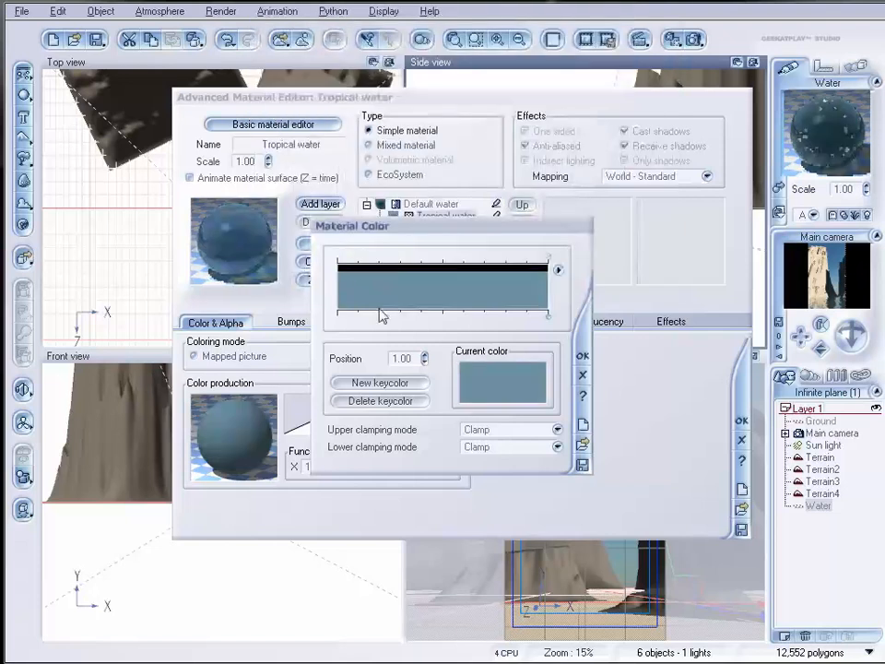
left_click(583, 356)
- Set the mixed water material's overall scale to 0.60, accept it, and test-render the camera view
left_click(419, 205)
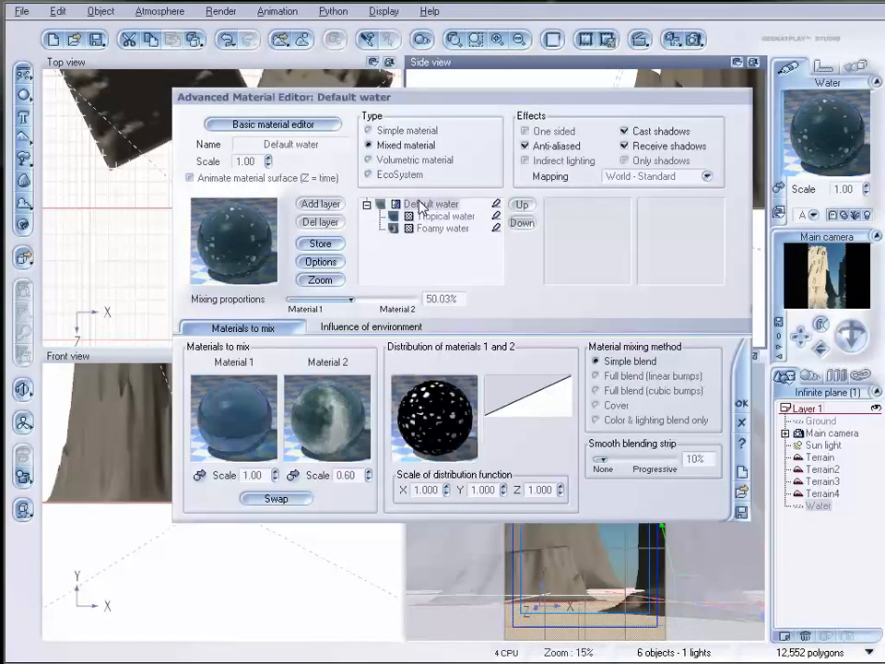
left_click(268, 165)
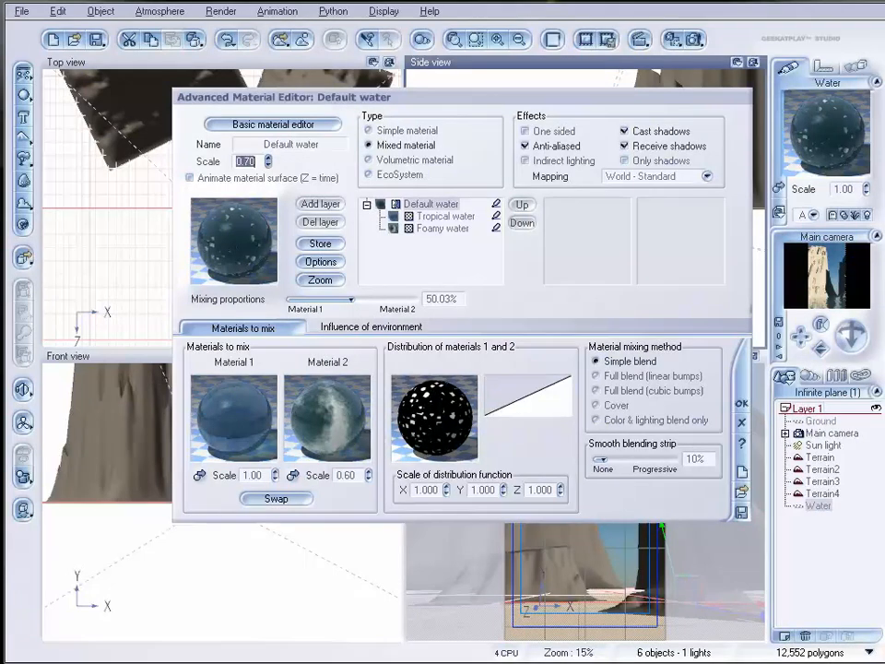
left_click(742, 403)
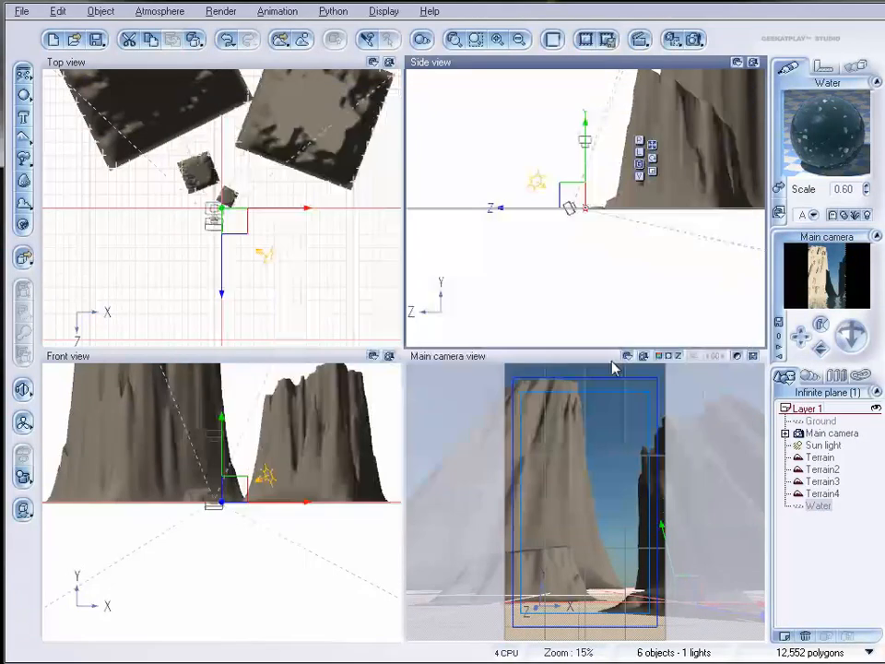
left_click(693, 39)
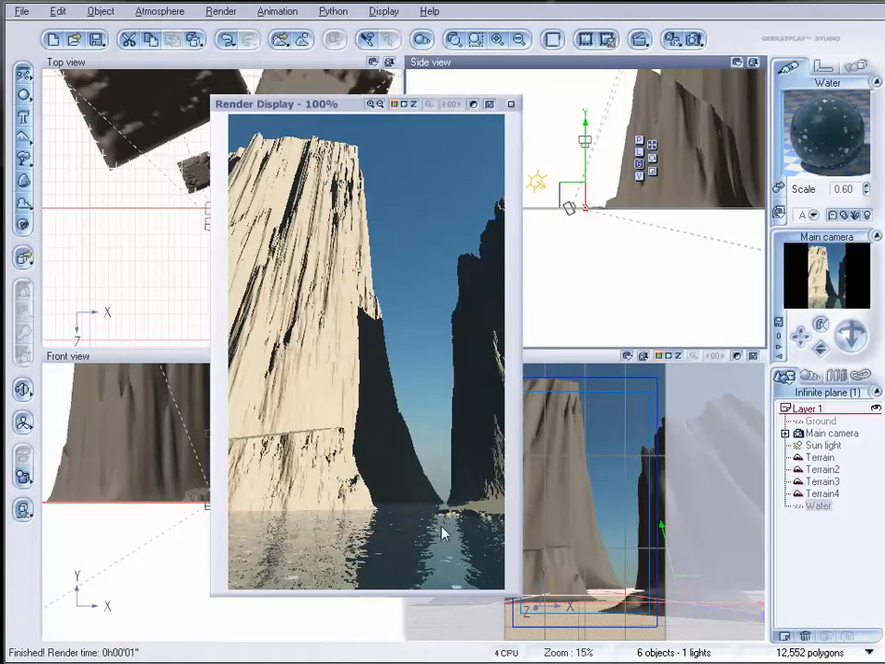
left_click(512, 105)
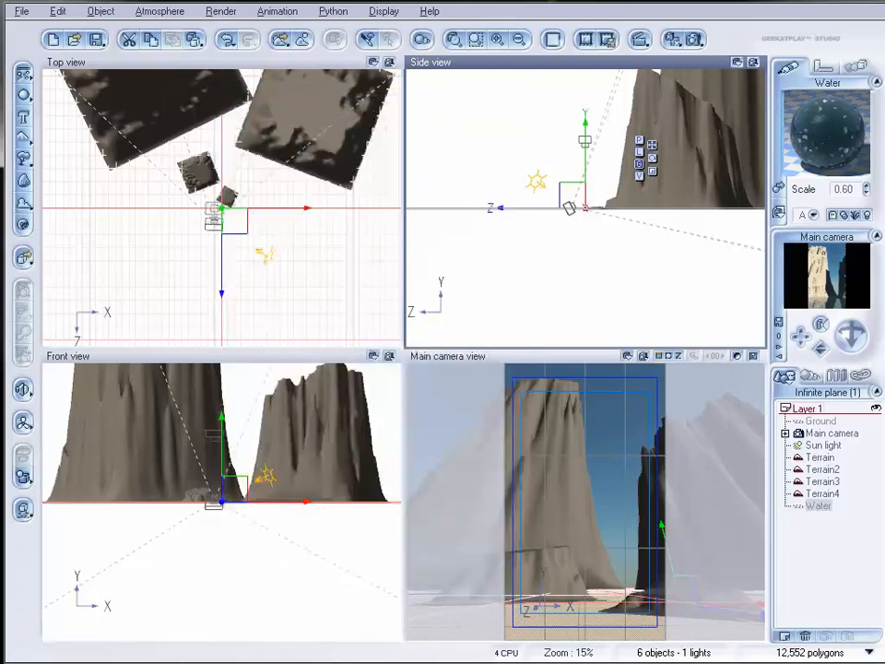
- Change the colour map of the first Terrain's material to a bluish white, about RGB 243, 247, 251
left_click(823, 458)
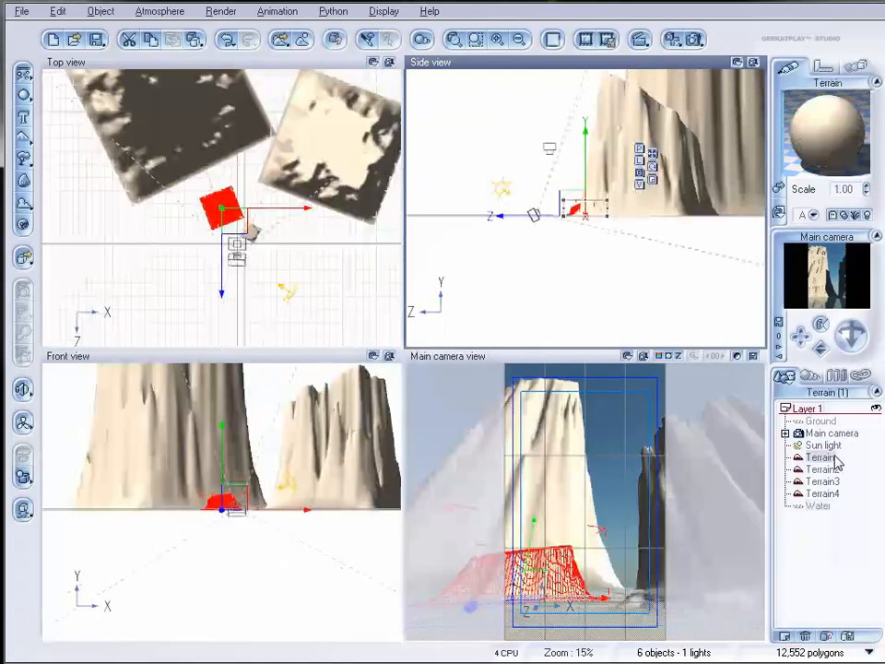
double_click(823, 159)
right_click(419, 390)
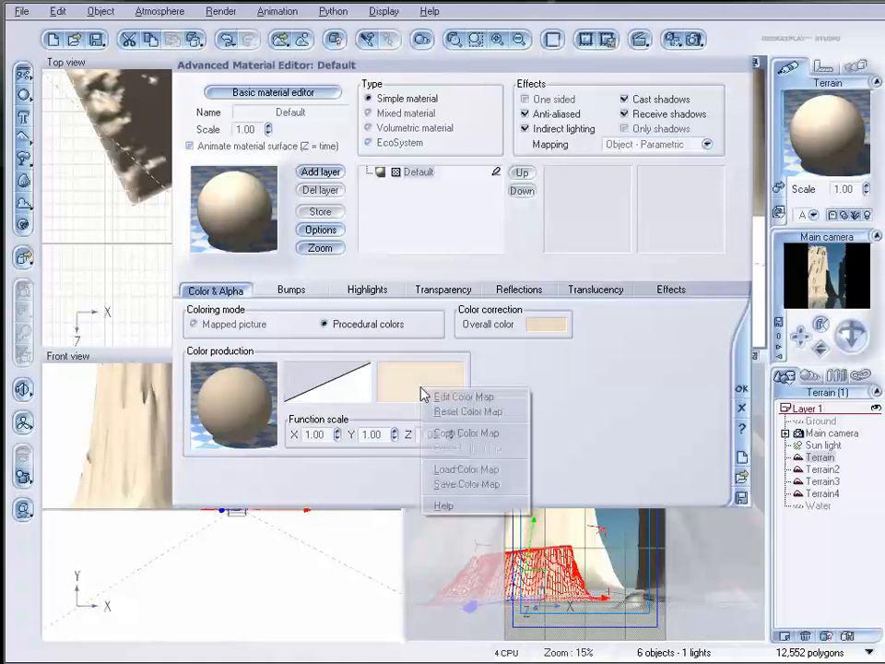
left_click(451, 396)
right_click(497, 399)
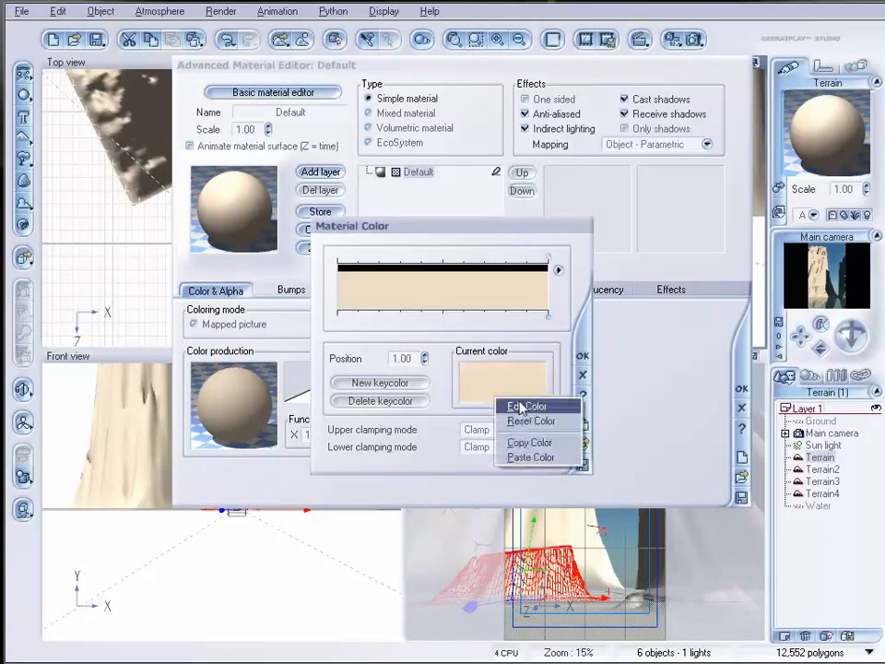
left_click(522, 407)
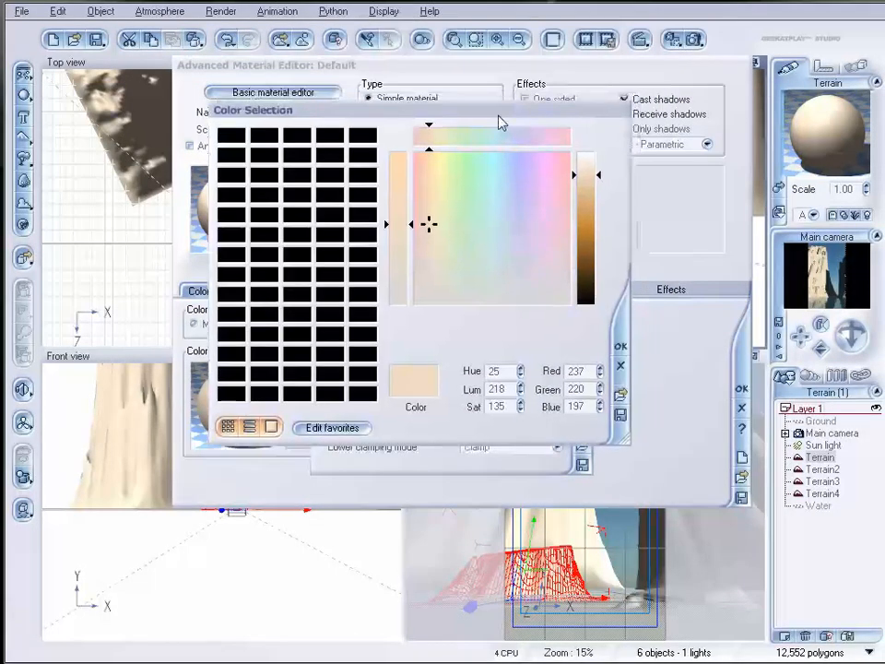
left_click(506, 223)
left_click_drag(581, 170, 584, 158)
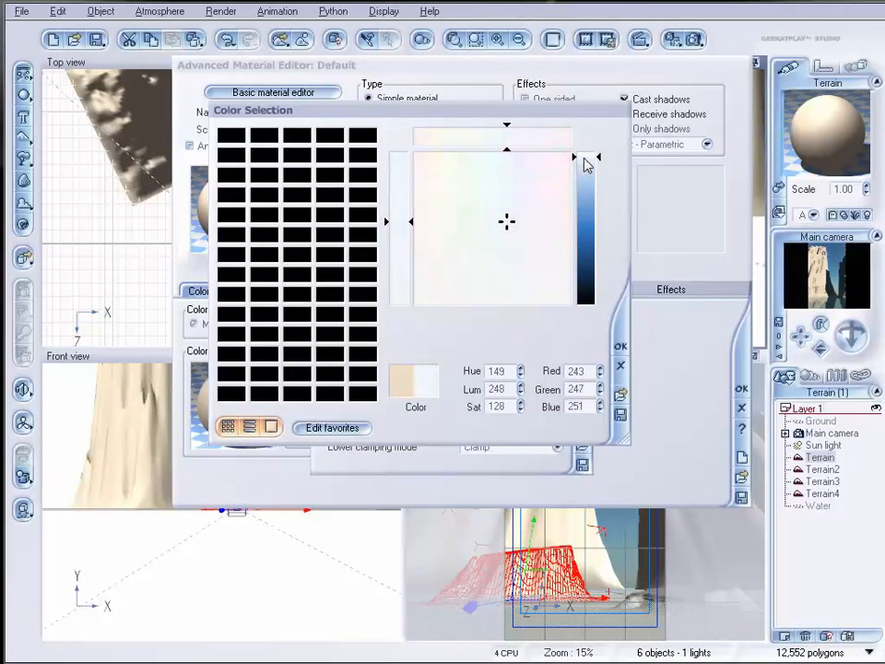
left_click(620, 346)
left_click(582, 356)
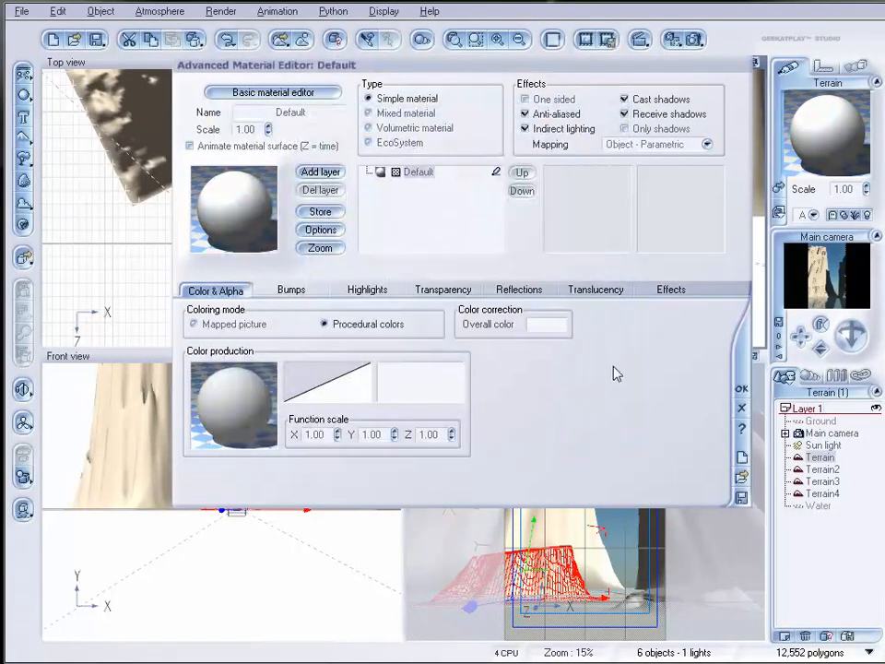
- Set the noise node in the terrain material's bump function to the Cracks line pattern with a scale of about 4.7
left_click(290, 291)
right_click(250, 343)
left_click(270, 350)
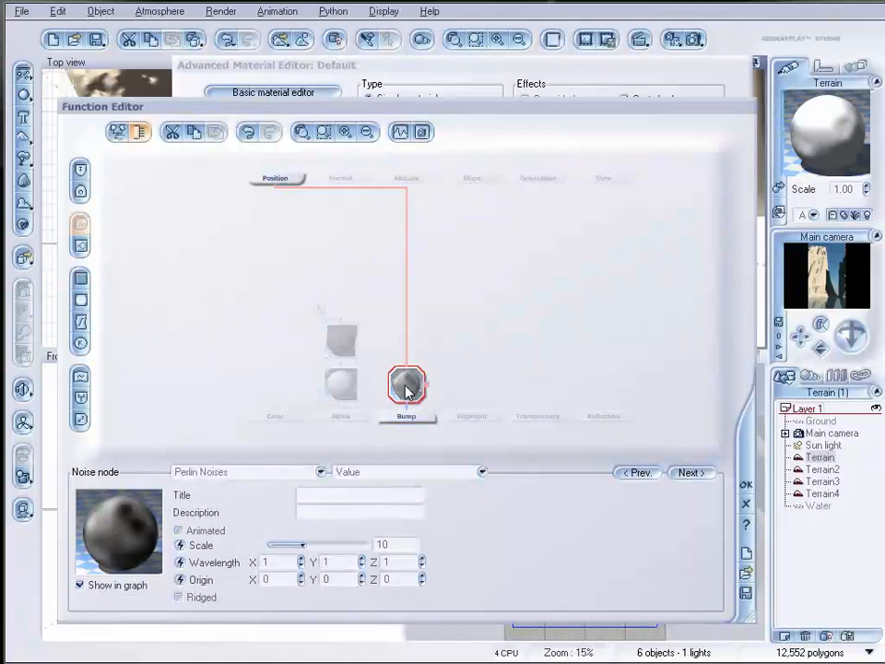
left_click_drag(411, 389, 396, 349)
left_click(248, 471)
mouse_move(266, 535)
left_click(326, 563)
left_click_drag(316, 525, 297, 527)
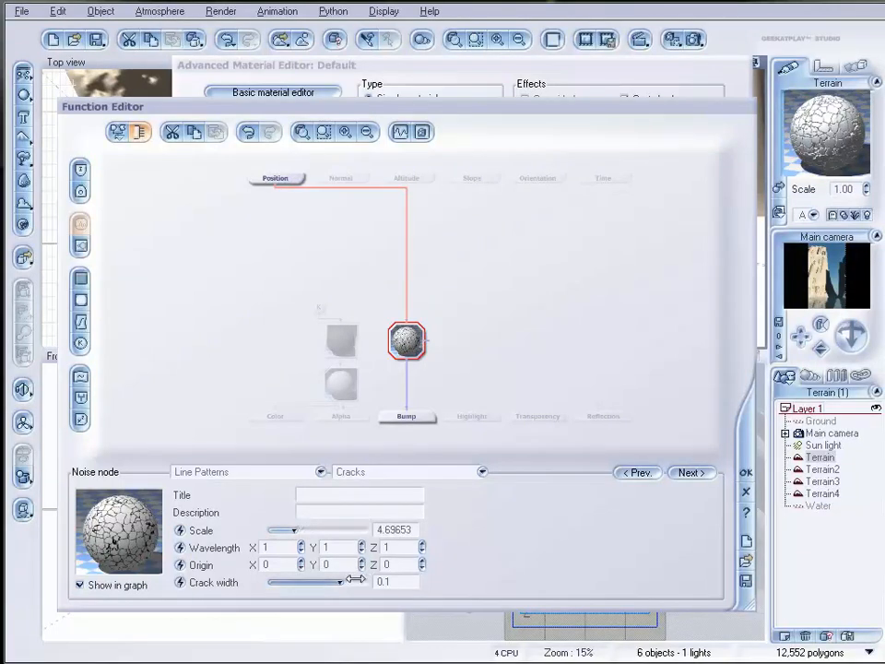
left_click(745, 471)
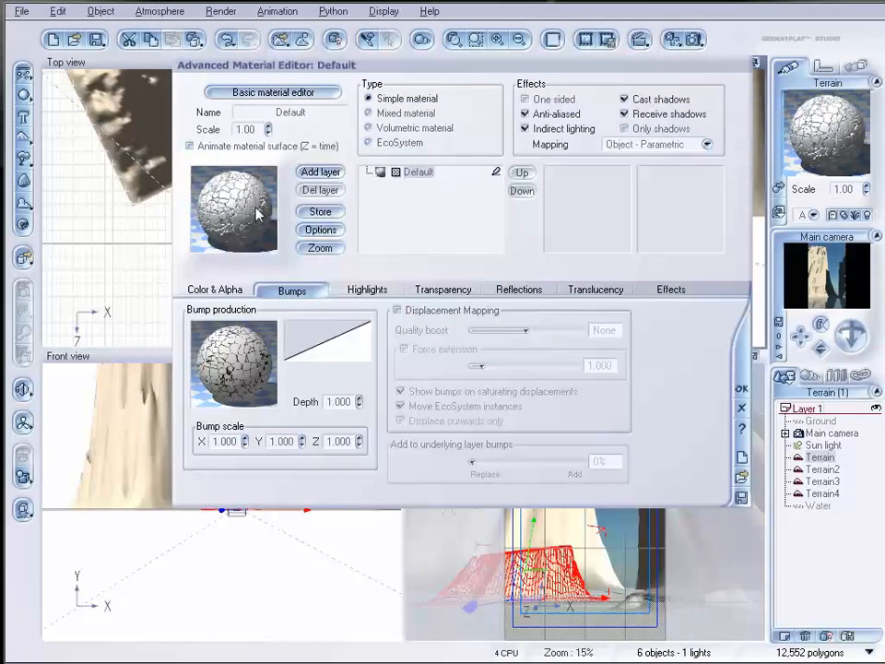
- Set the terrain material's global transparency to 27%
left_click(469, 291)
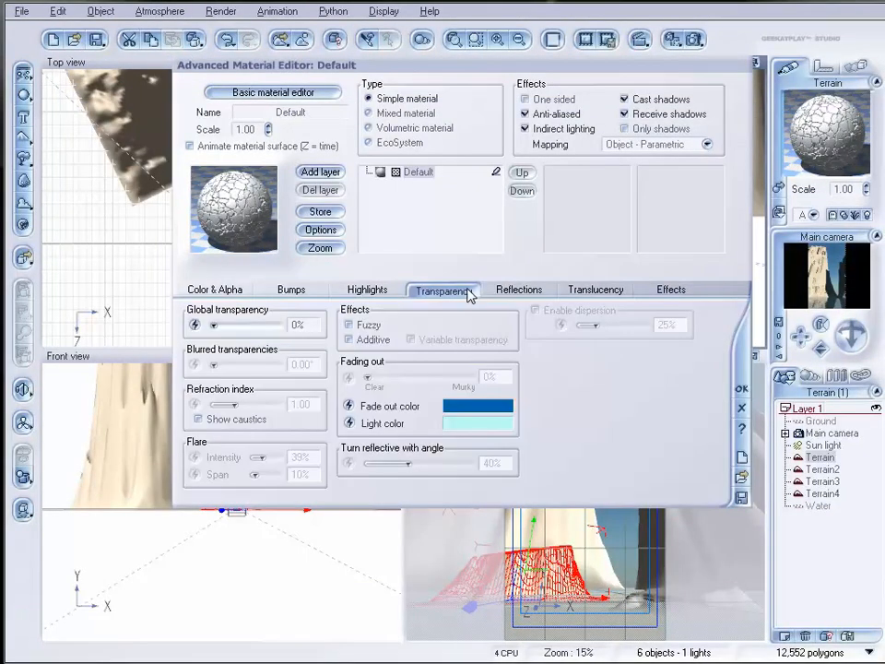
mouse_move(222, 326)
left_mouse_down()
mouse_move(247, 325)
mouse_move(229, 324)
left_mouse_up()
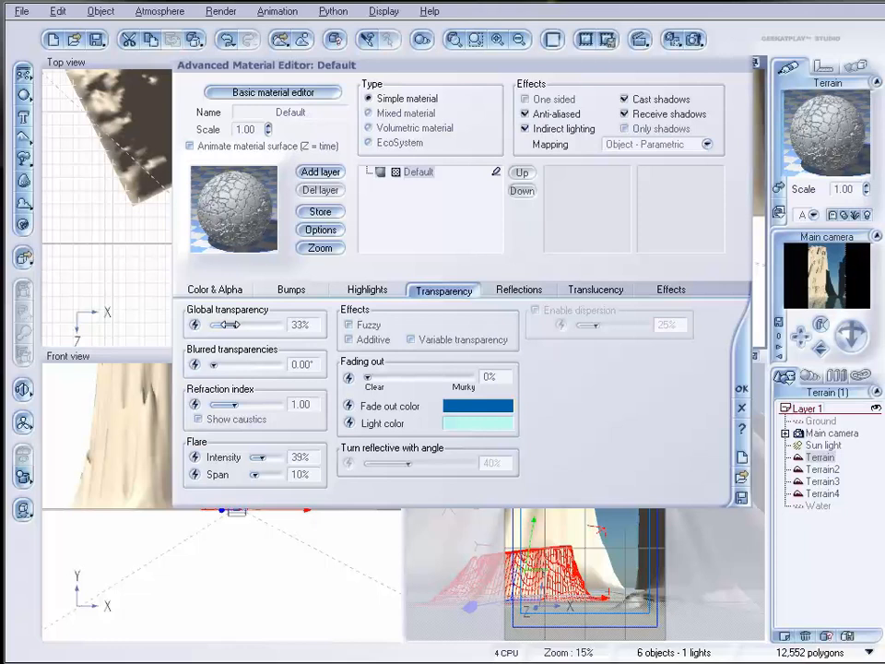
left_click_drag(222, 324, 229, 325)
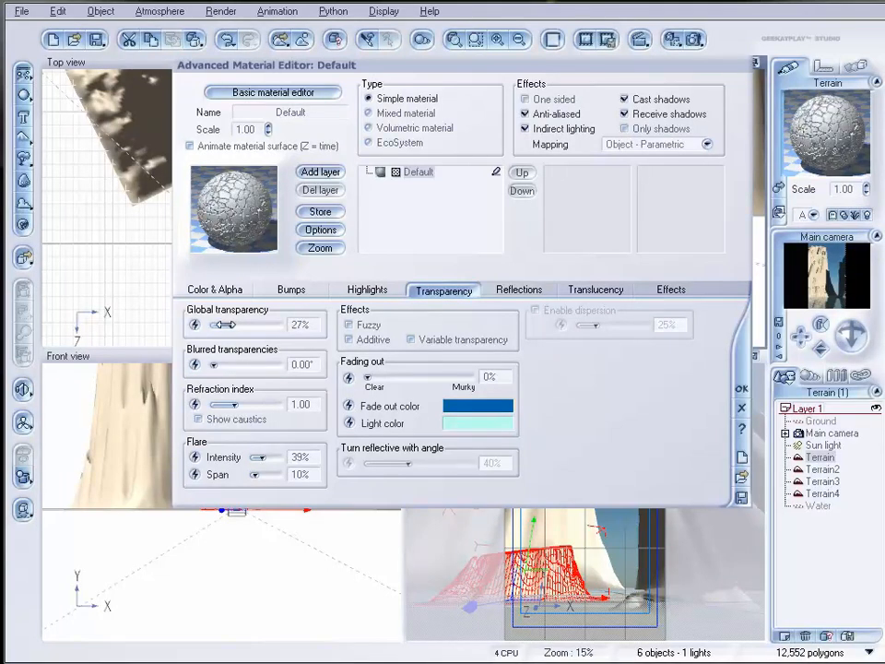
- Set the terrain material's highlight global intensity to 84% and highlight global size to 29%
left_click(392, 291)
left_click_drag(215, 367, 288, 366)
left_click_drag(242, 412, 239, 411)
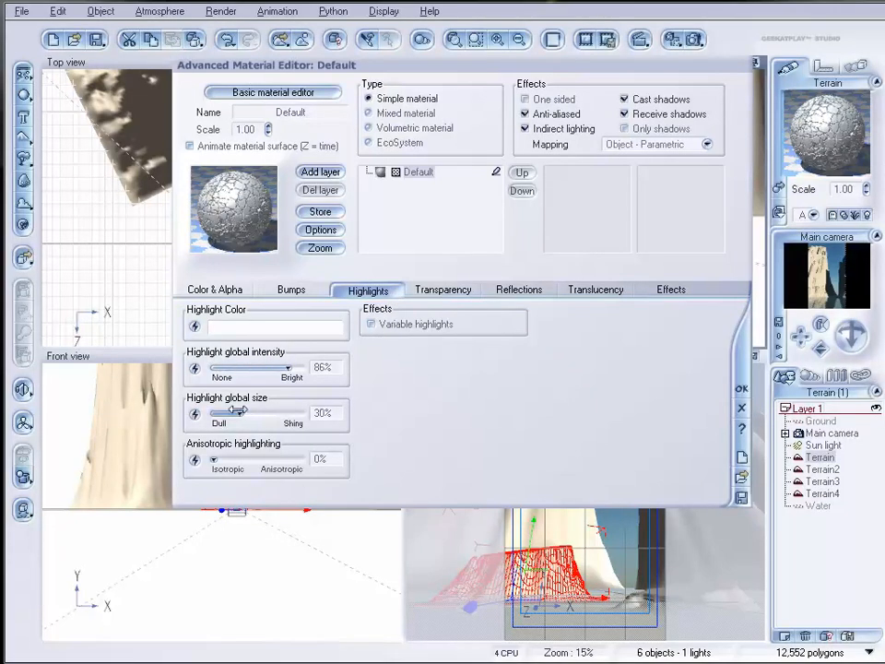
left_click_drag(286, 368, 283, 367)
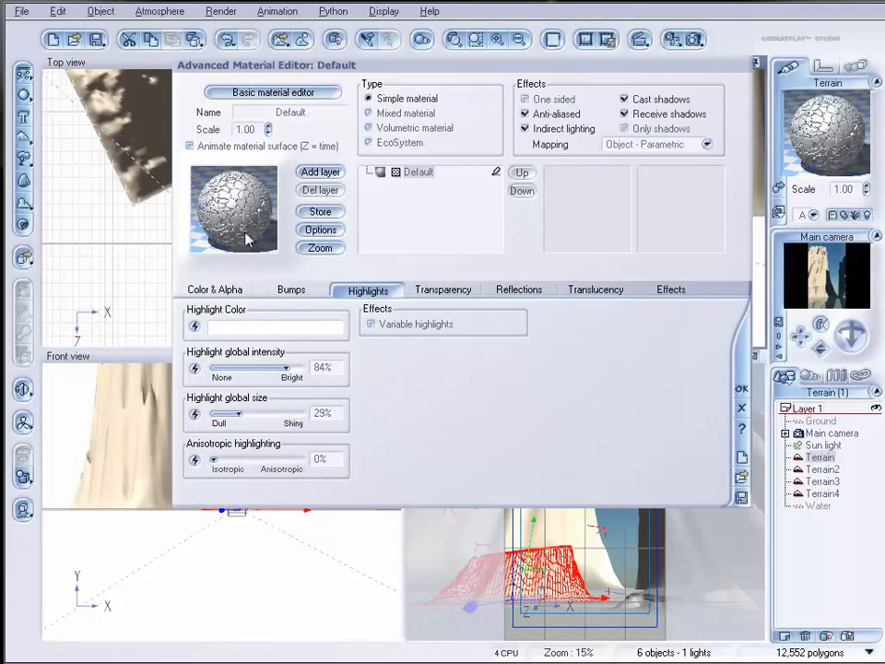
- Set the terrain material's transparency fading out to 5%, apply the material and test-render the camera view
left_click(447, 291)
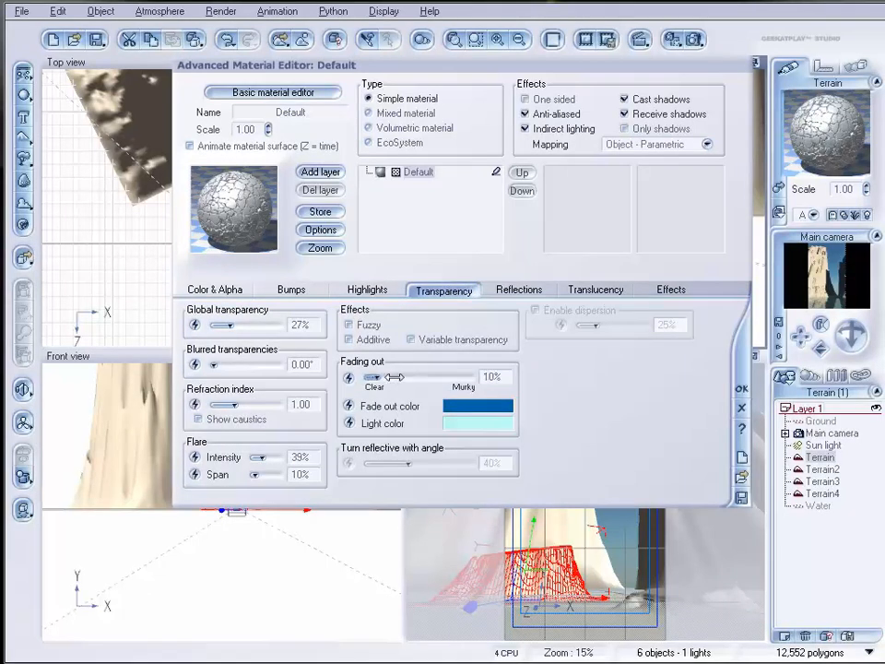
left_click_drag(394, 376, 387, 376)
left_click(743, 387)
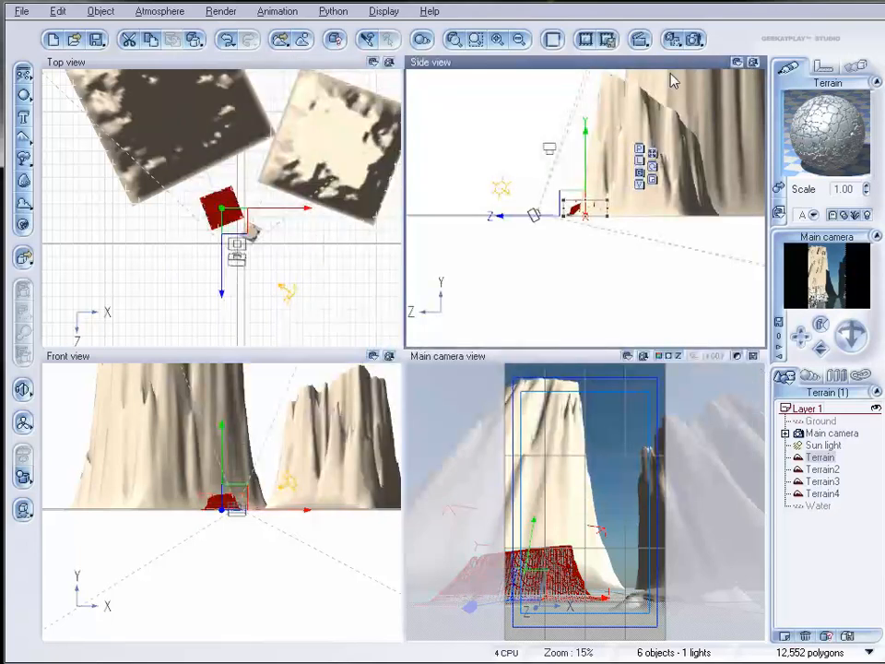
left_click(693, 41)
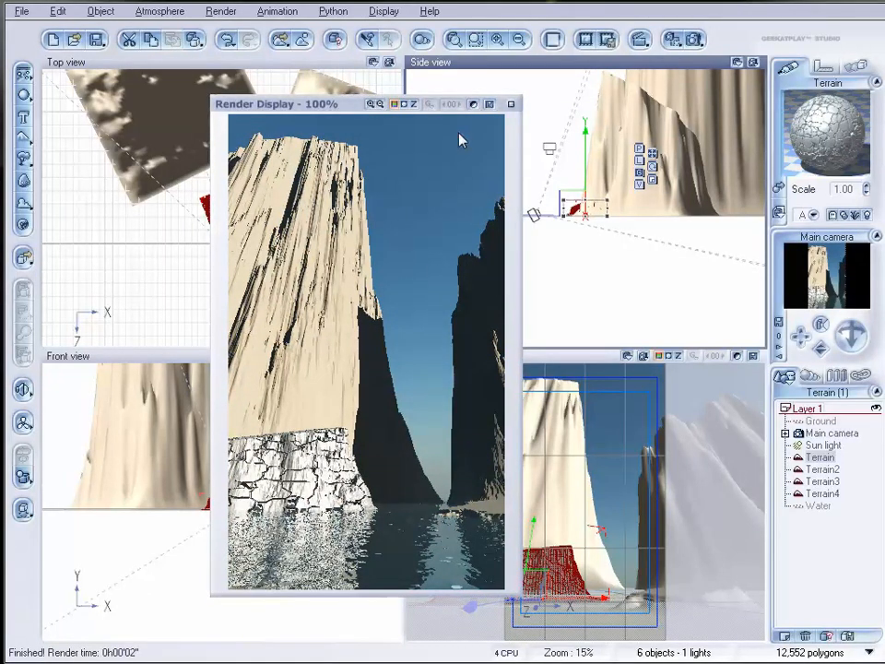
left_click(510, 104)
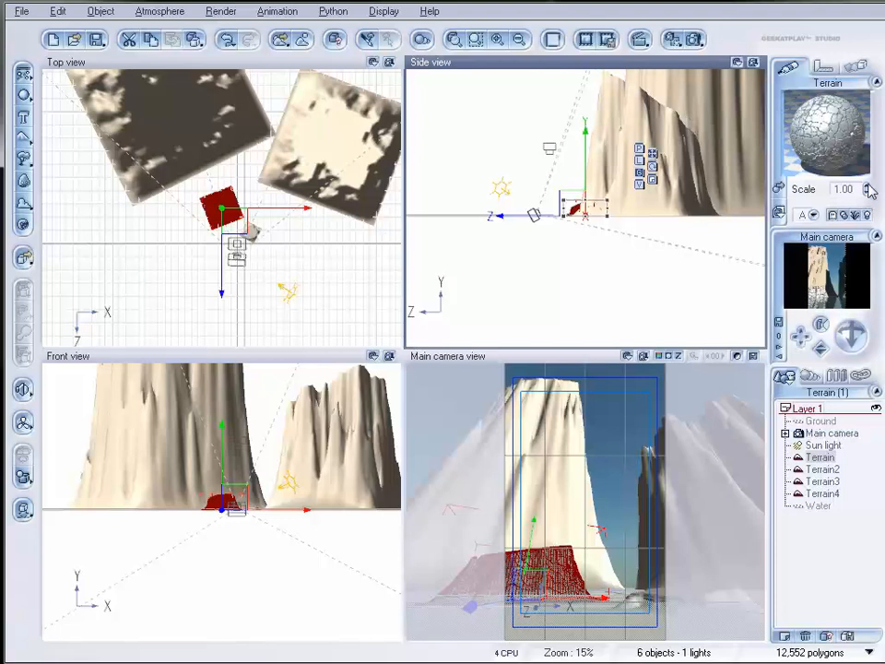
- Increase the scale of the Cracks noise node in the terrain material's bump function to about 8.76
double_click(837, 122)
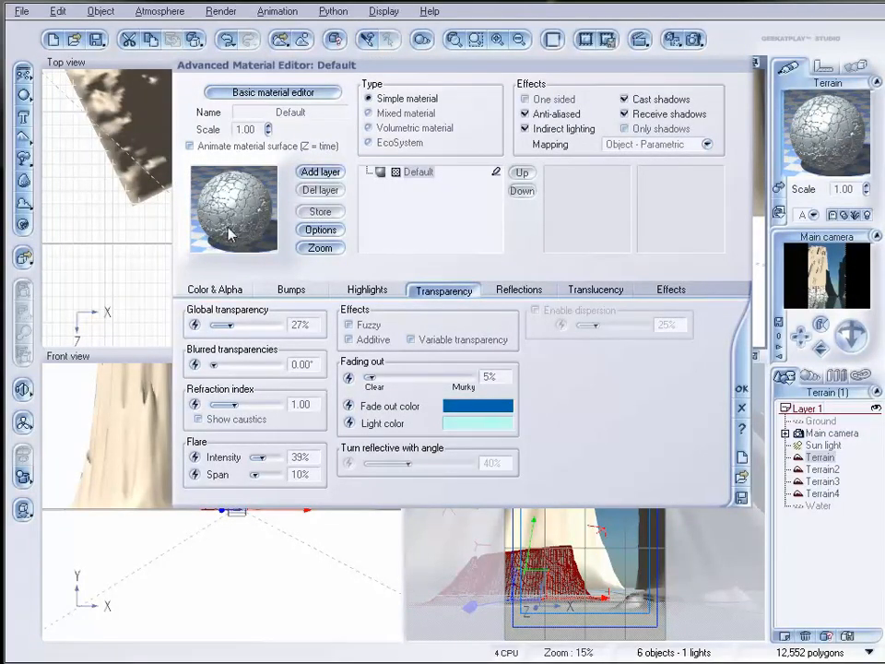
left_click(292, 289)
right_click(226, 357)
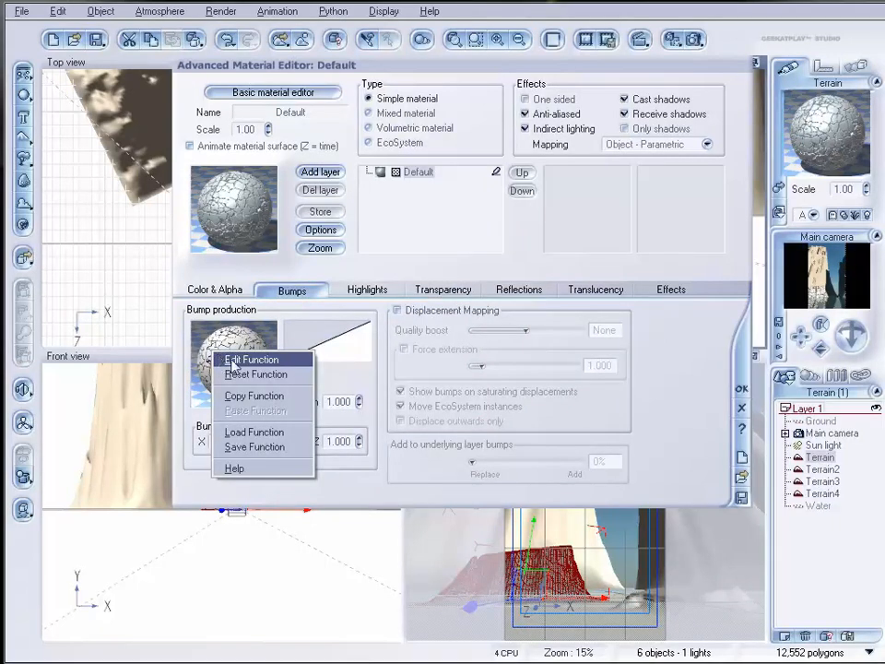
left_click(242, 359)
left_click_drag(306, 529, 312, 528)
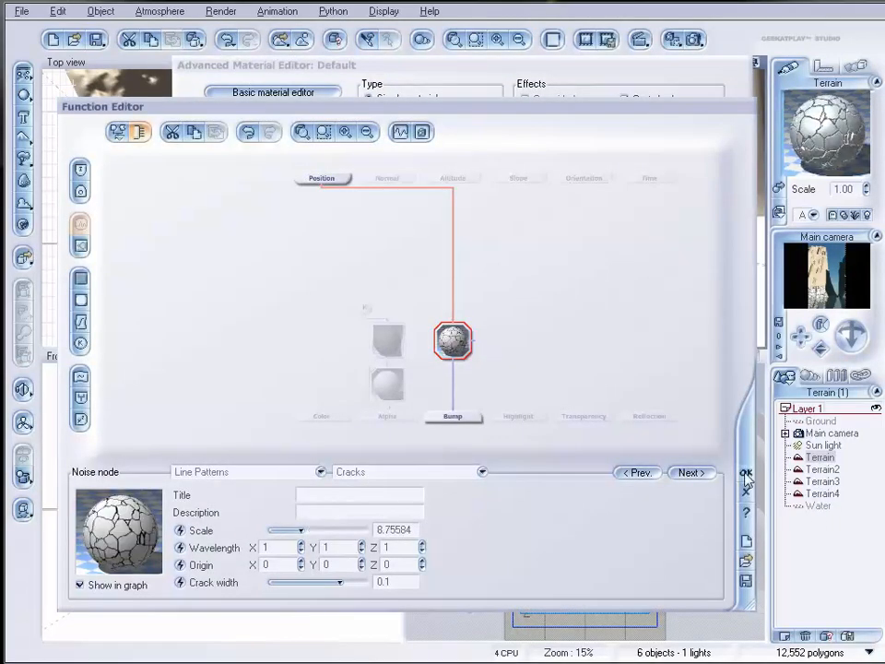
left_click(746, 474)
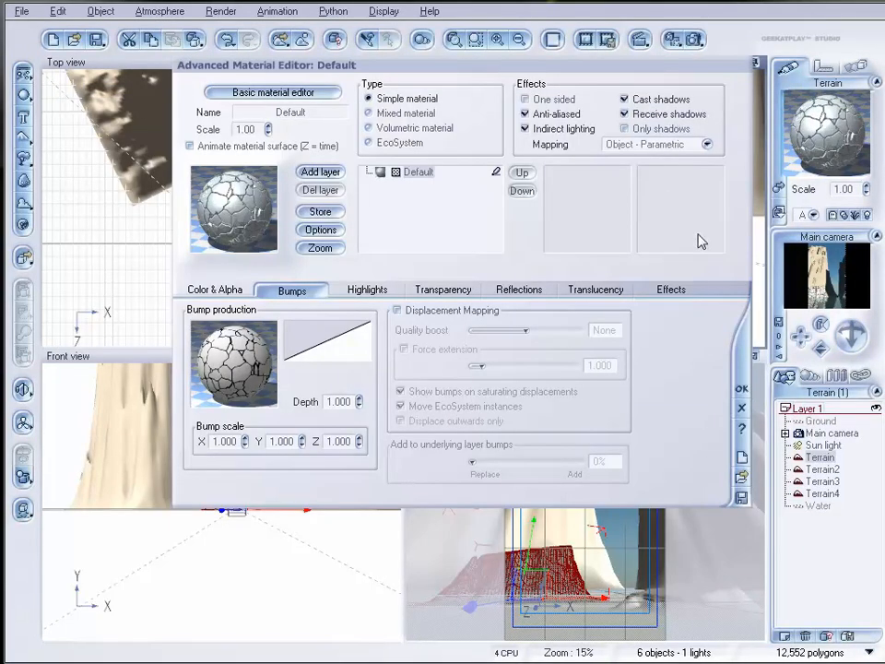
- Try subsurface scattering on the terrain material with a pale blue scattering filter colour, RGB 235, 242, 245, and disable it again
left_click(595, 292)
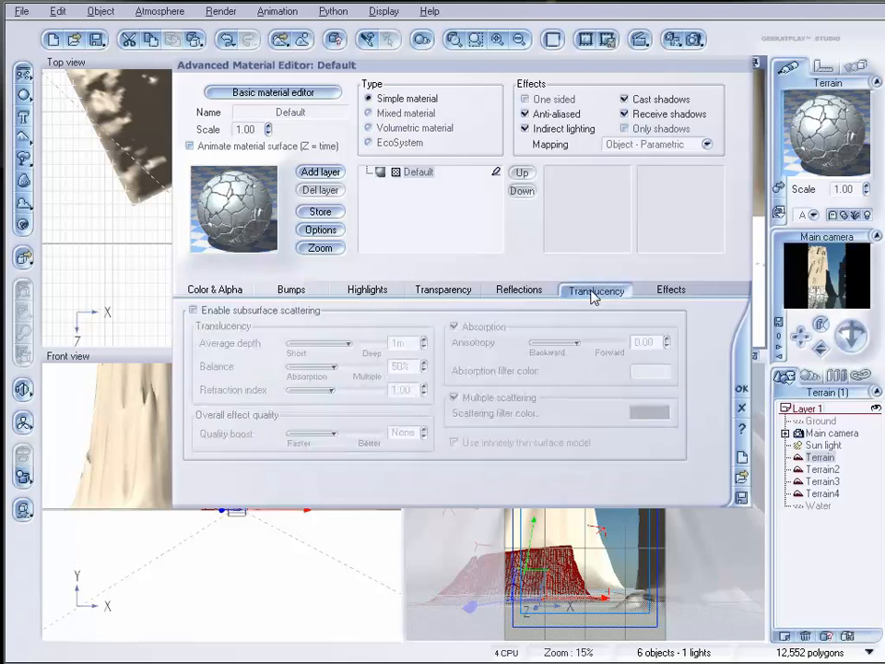
left_click(261, 312)
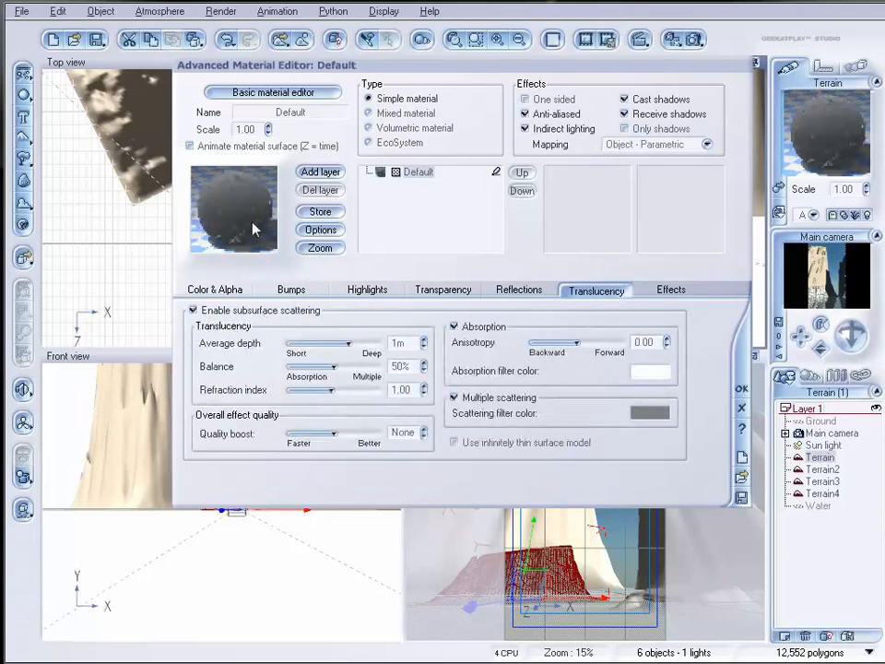
right_click(654, 415)
left_click(670, 425)
left_click_drag(503, 240, 499, 252)
left_click(583, 180)
left_click_drag(580, 178, 588, 162)
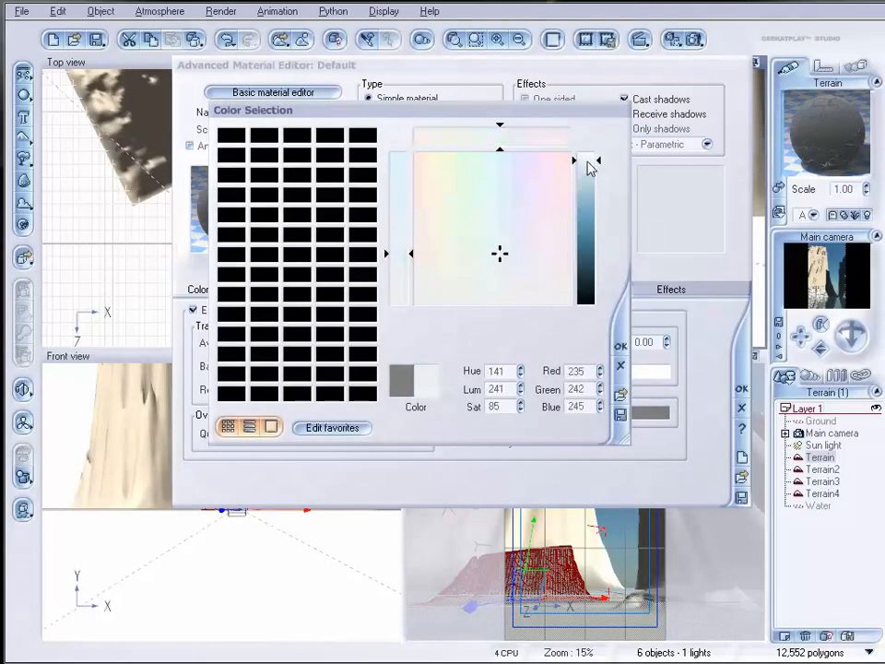
left_click(621, 347)
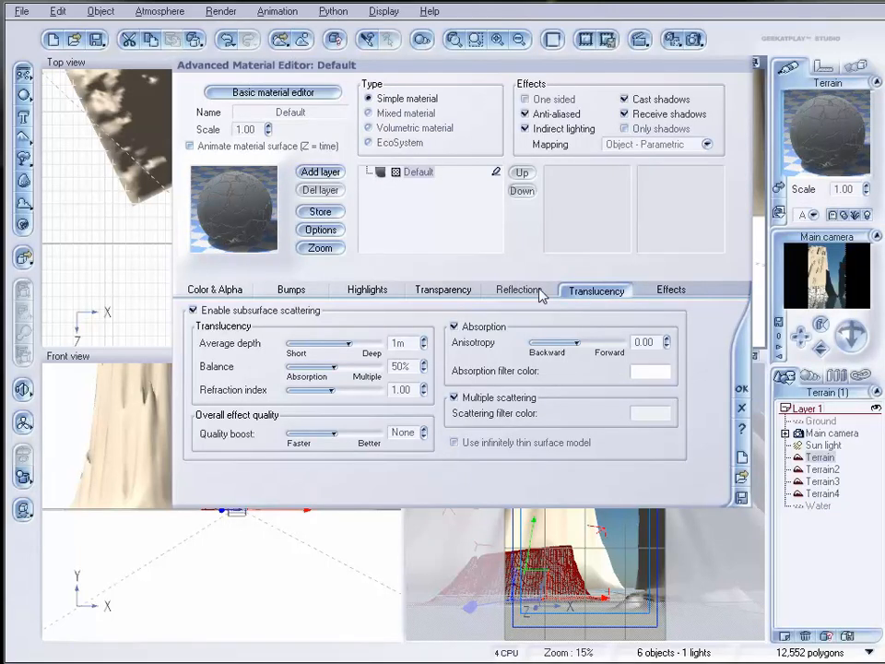
left_click(194, 311)
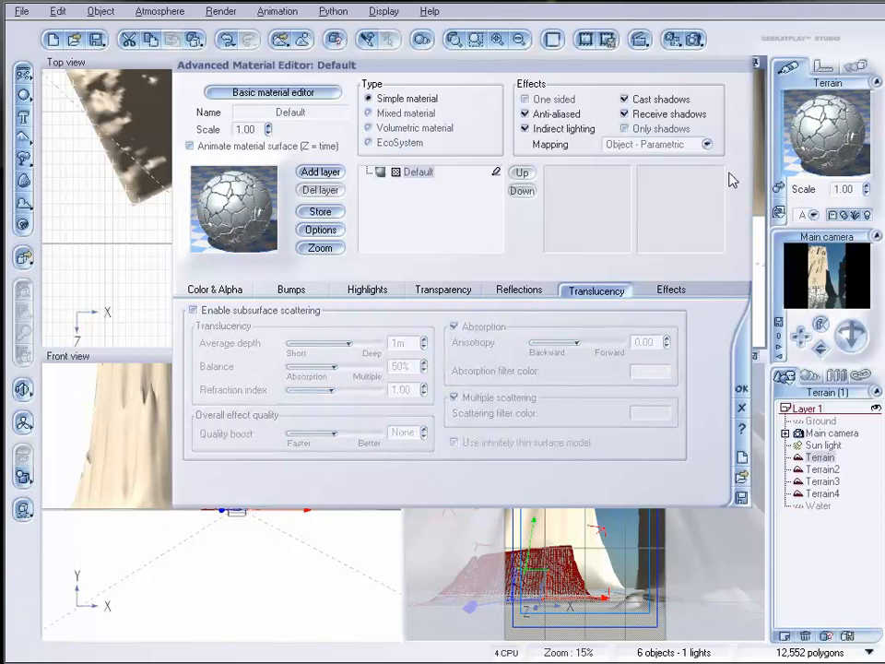
- Check the terrain material's transparency settings, accept the material and test-render the camera view
left_click(446, 288)
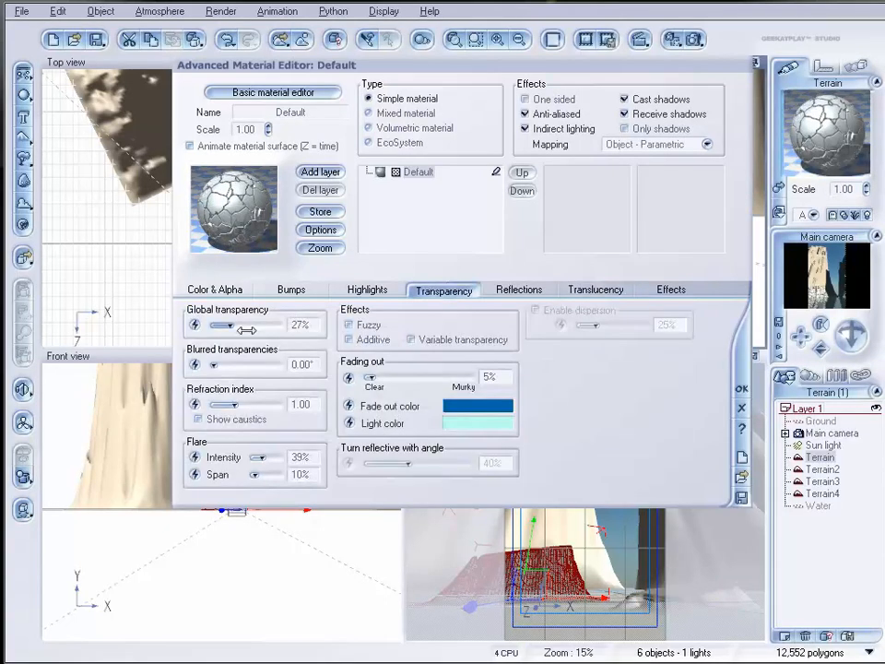
left_click(742, 390)
left_click(693, 39)
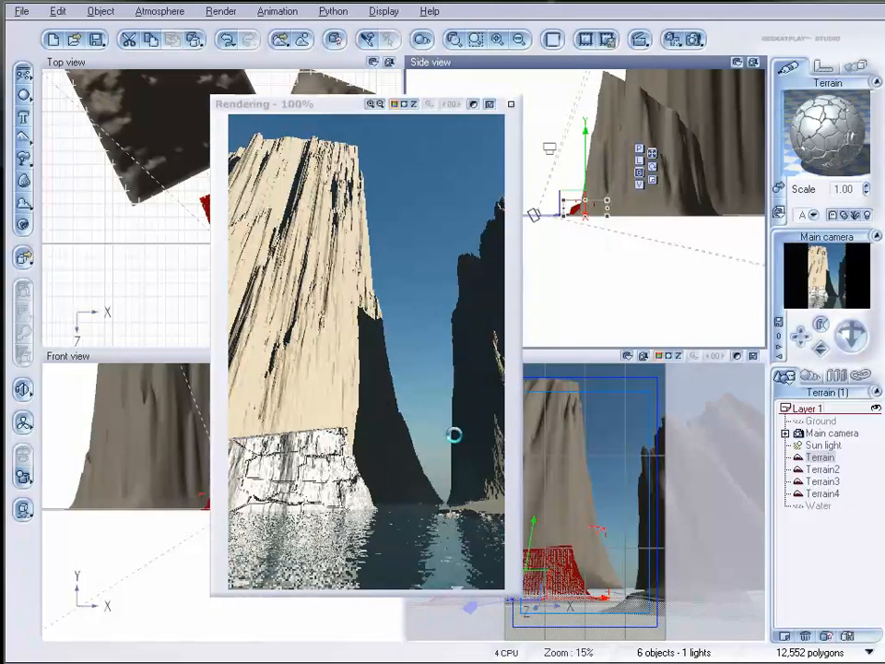
left_click(511, 105)
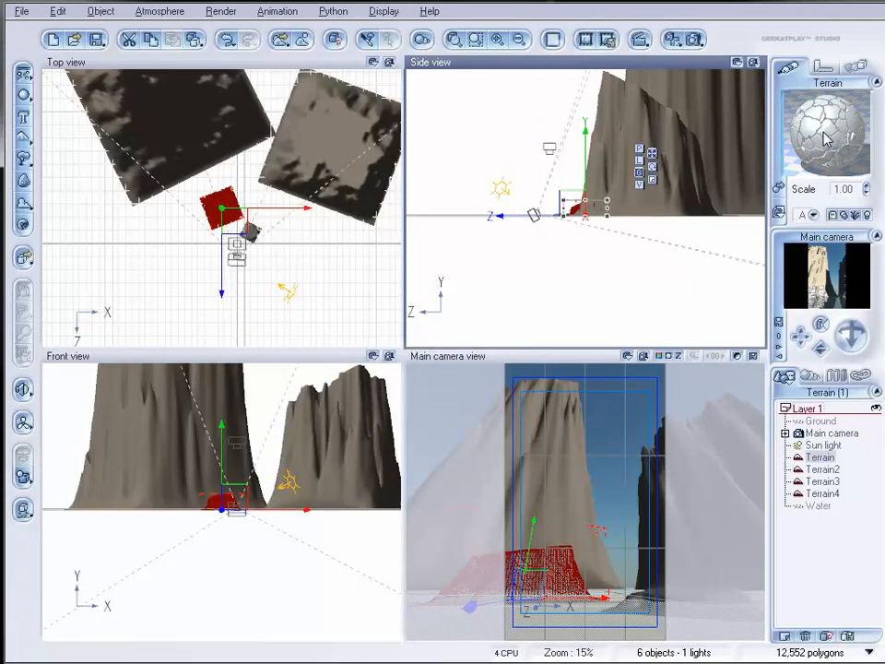
- Apply the Ice with Cracks material to all four terrains and test-render the camera view
left_click(825, 472)
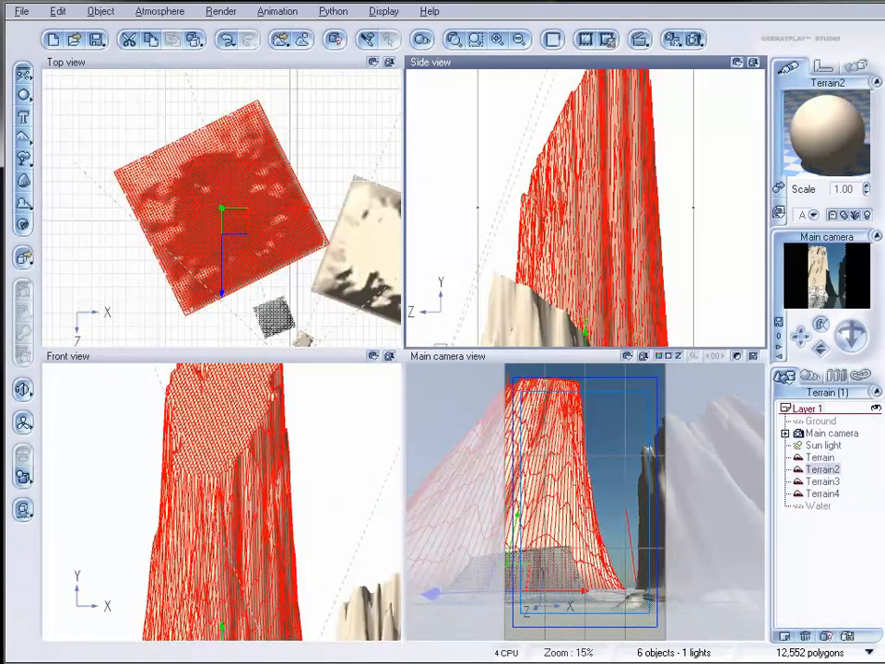
key("ctrl+a")
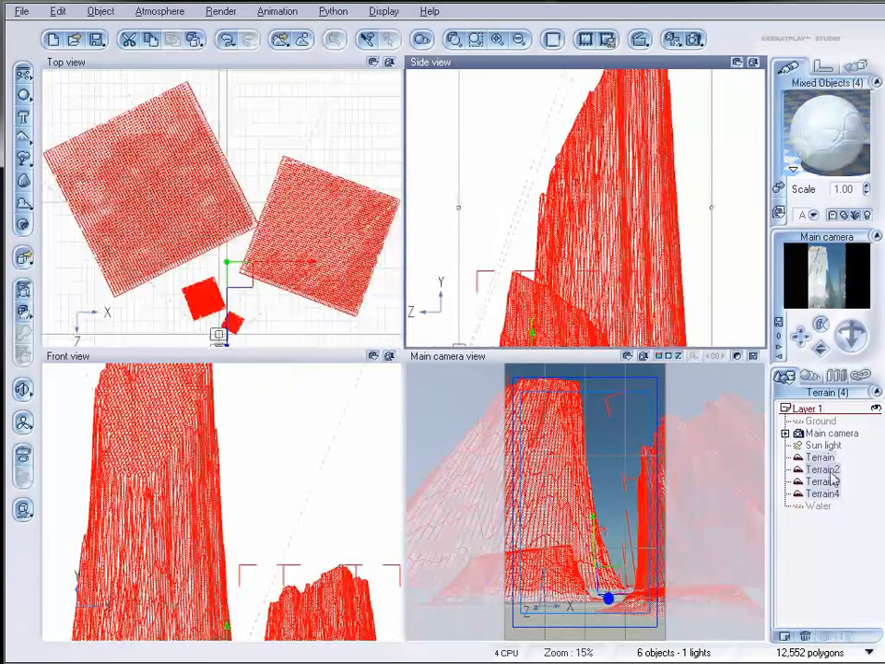
left_click(693, 38)
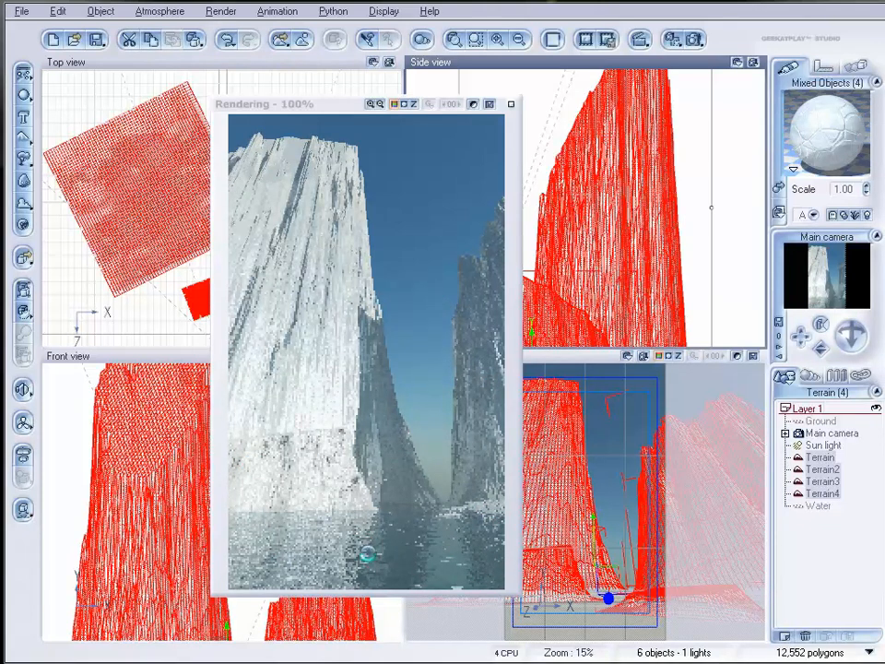
right_click(419, 499)
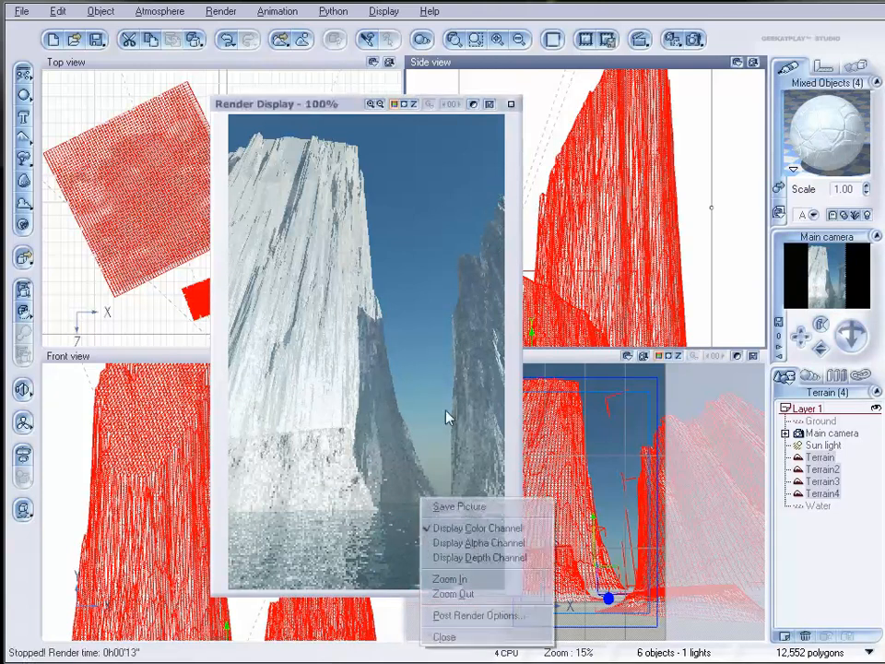
left_click(510, 103)
left_click(510, 103)
- Examine the colour, bump and highlight settings of the Ice with Cracks material
double_click(838, 121)
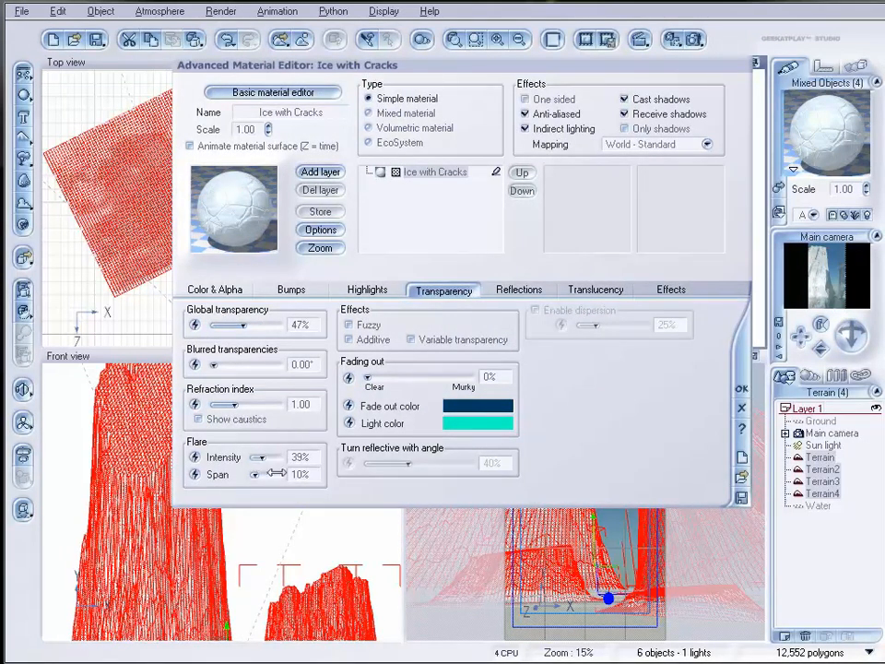
left_click(215, 289)
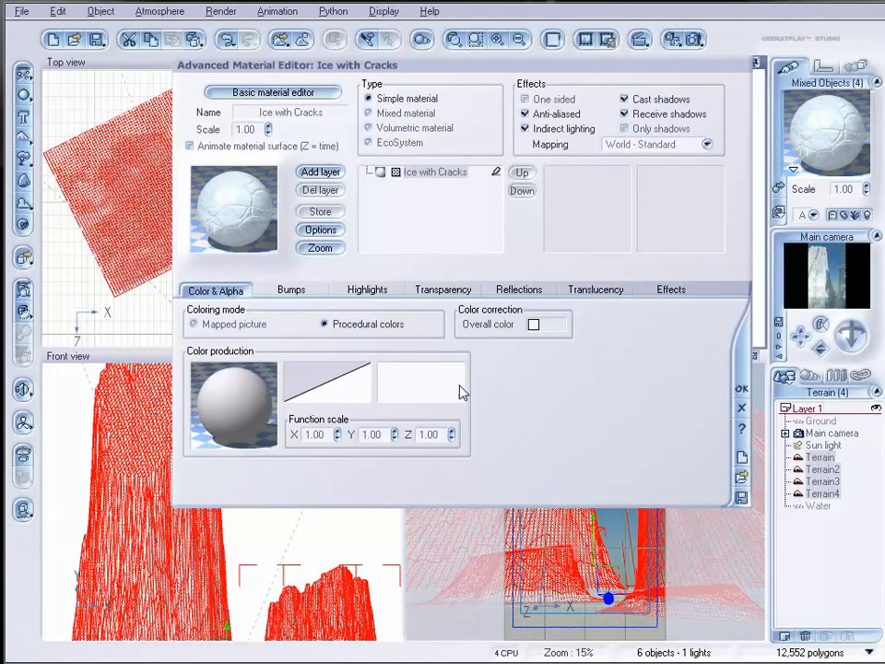
left_click(287, 290)
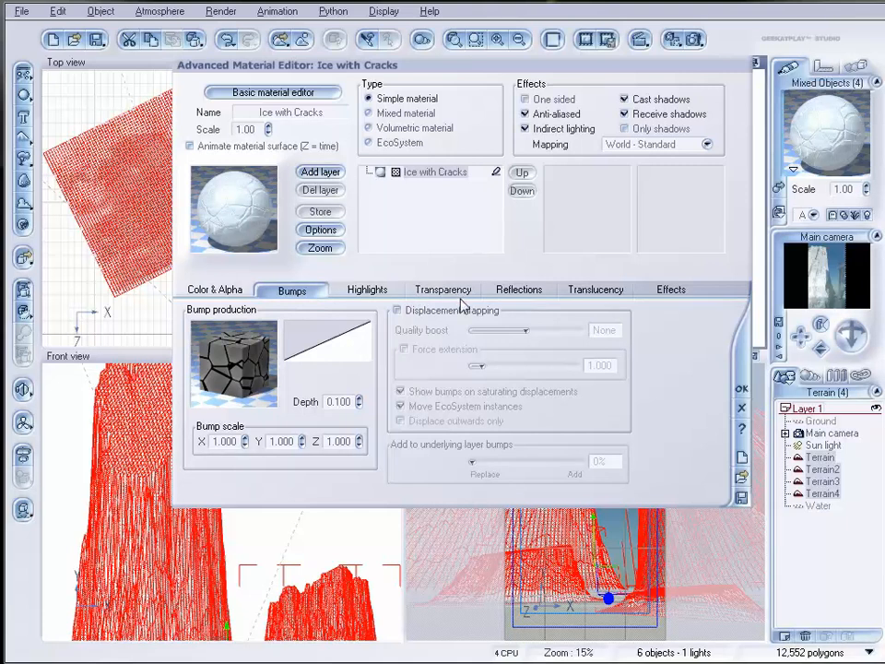
left_click(369, 290)
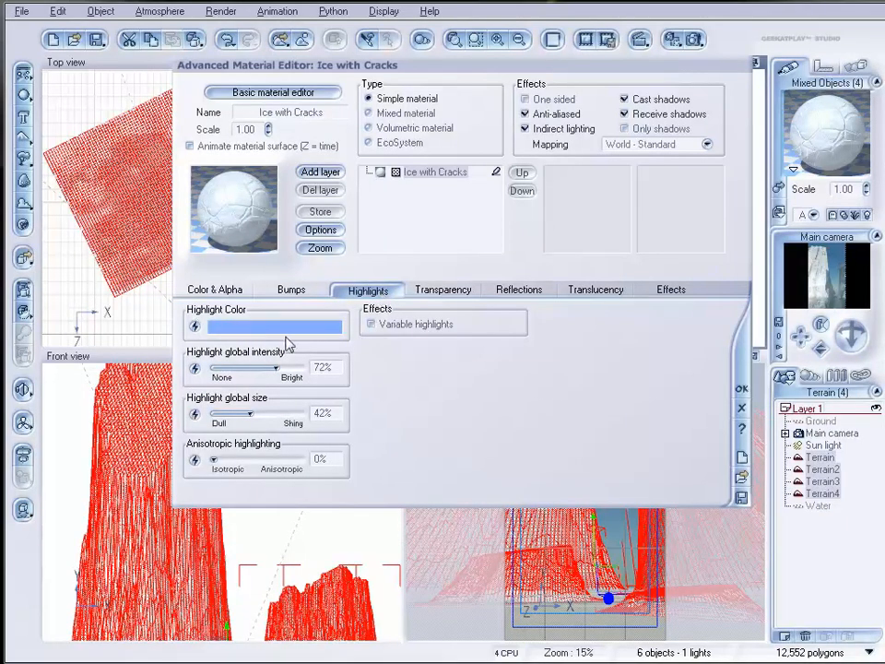
left_click(323, 323)
left_click(740, 391)
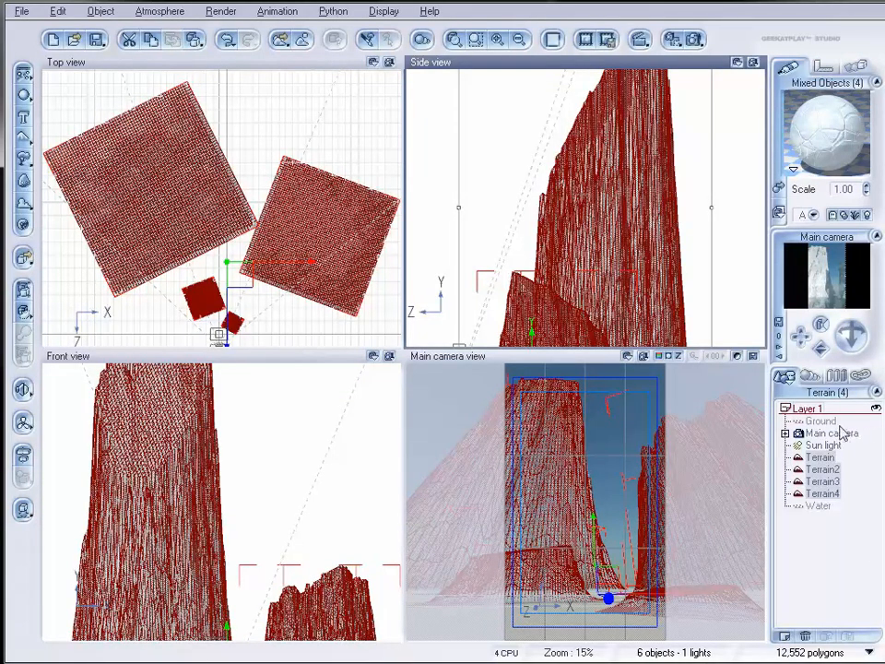
- Move the Sun light higher and level with the camera's depth, off to its side, and test-render the camera view
left_click(180, 12)
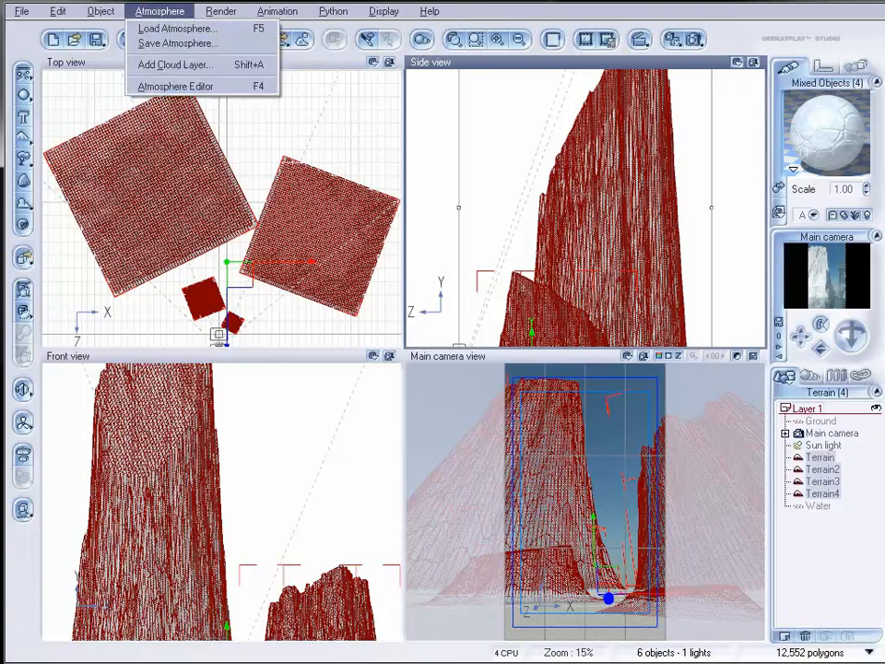
left_click(835, 449)
left_click_drag(236, 217, 249, 143)
left_click_drag(656, 212, 633, 148)
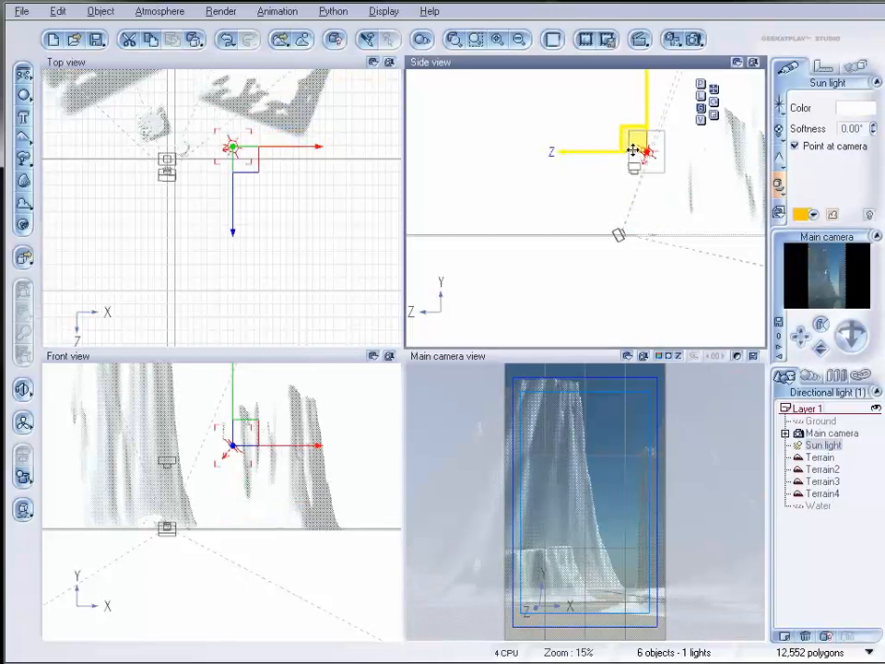
left_click_drag(253, 153, 247, 164)
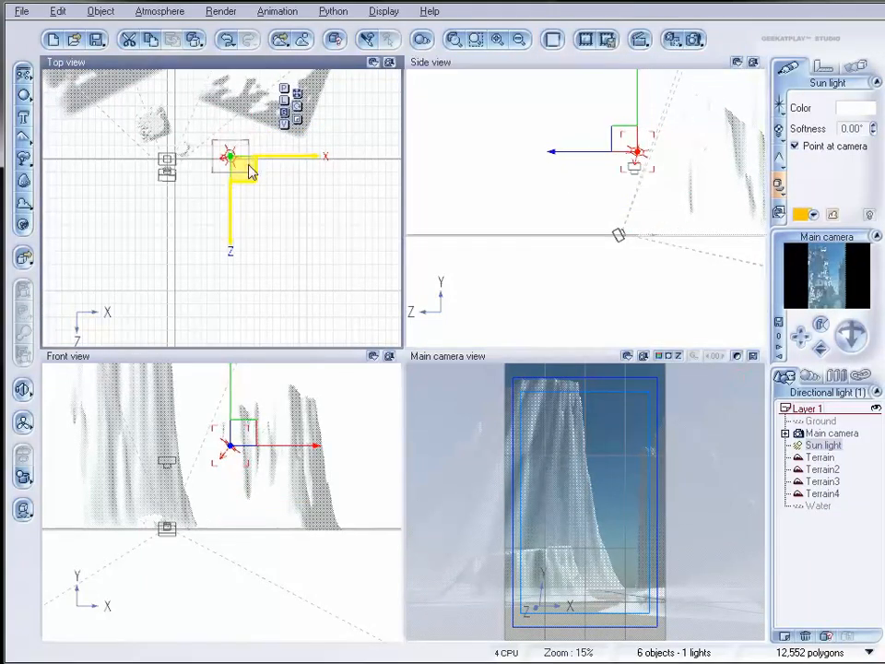
left_click(693, 41)
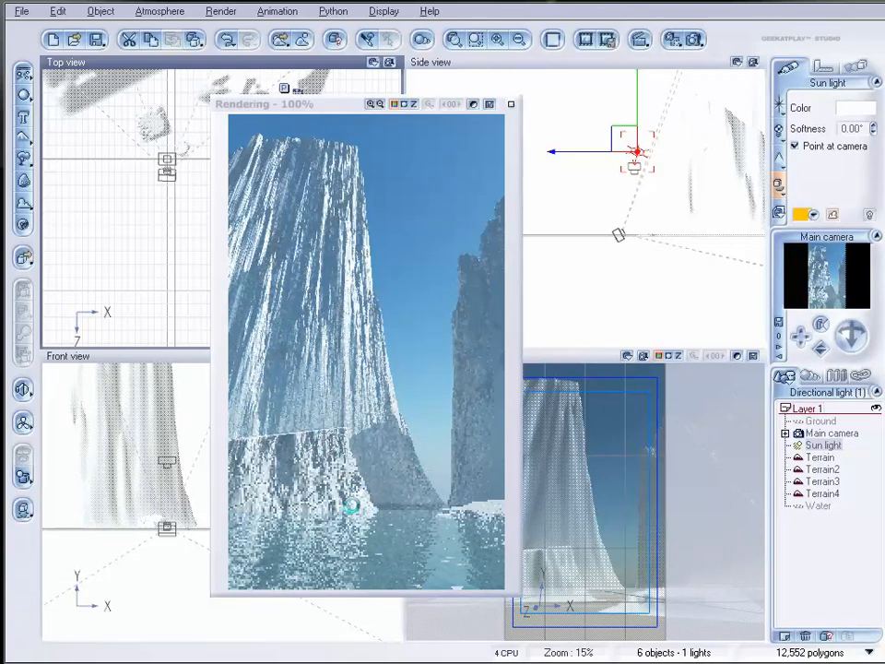
left_click(511, 104)
- Add a Breaking Cumulus cloud layer to the spectral atmosphere and set its altitude to 100 m
left_click(149, 13)
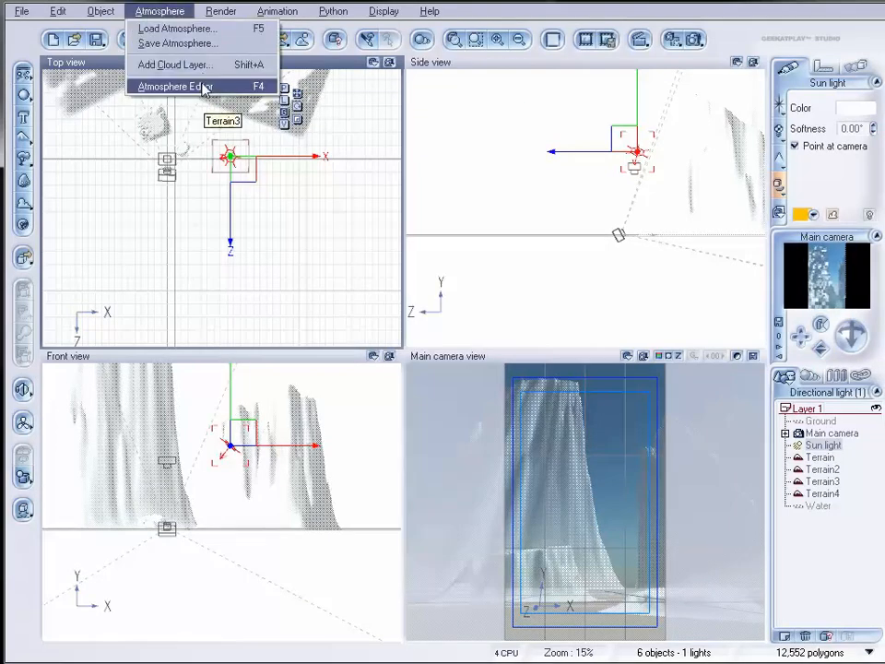
left_click(204, 86)
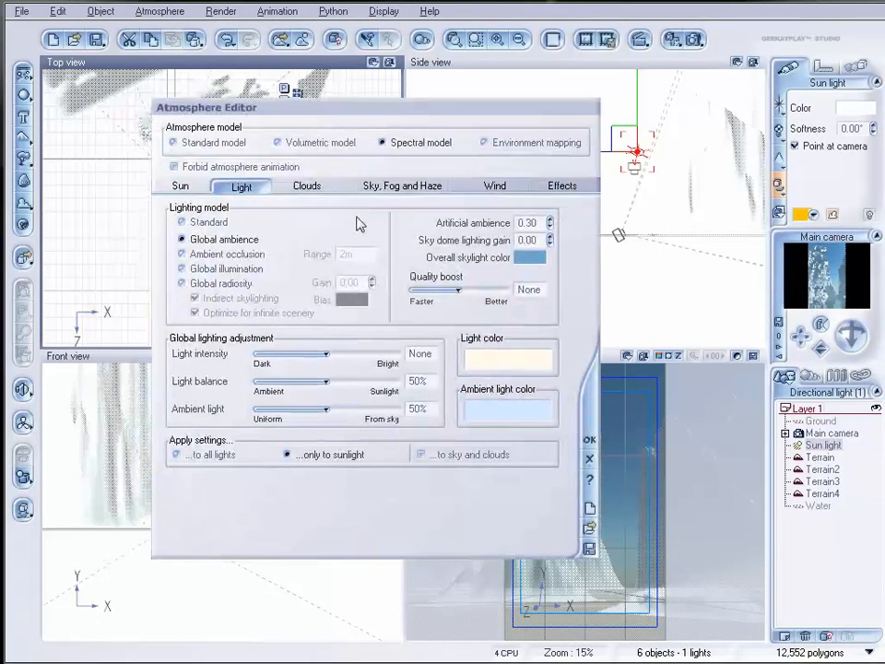
left_click(308, 186)
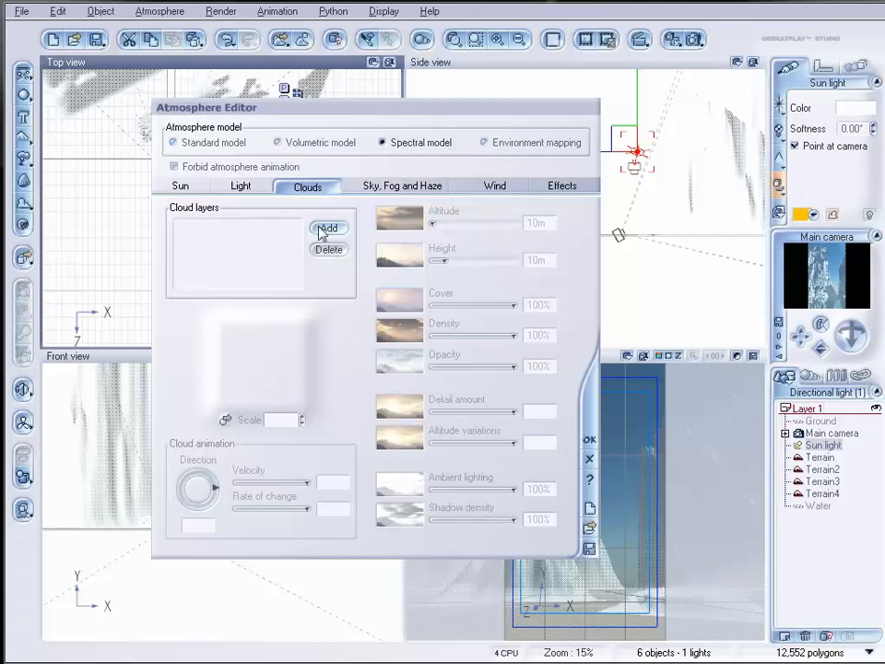
left_click(314, 229)
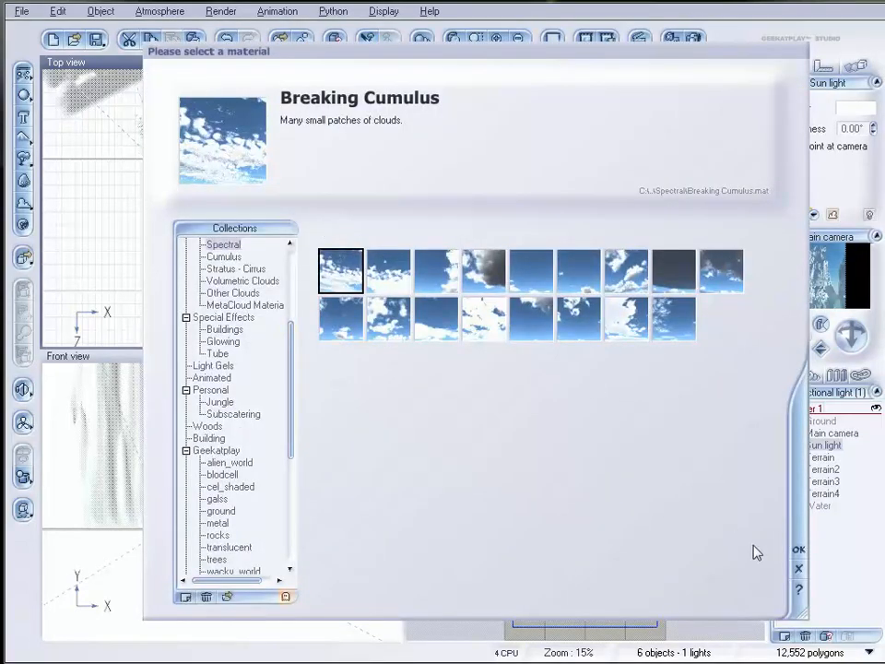
left_click(800, 550)
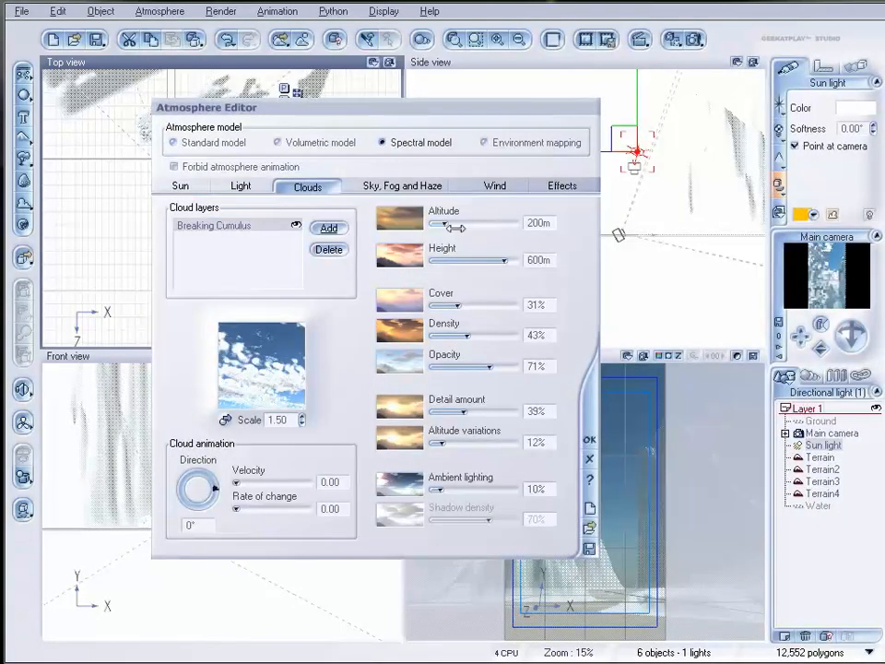
left_click(539, 222)
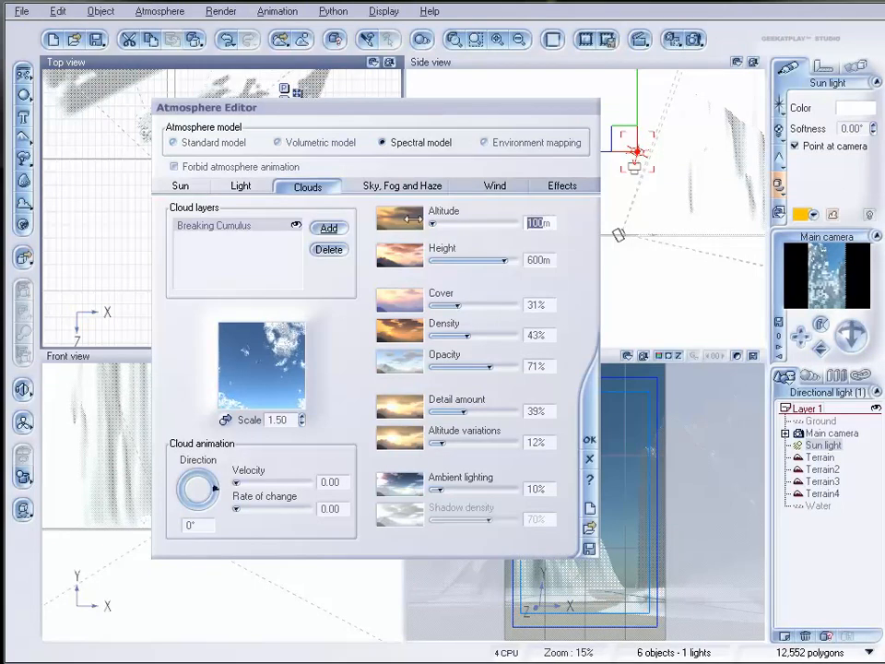
- Set the Breaking Cumulus layer's altitude to 0 m and its height to about 43.2 m, and test-render the camera view
type("0")
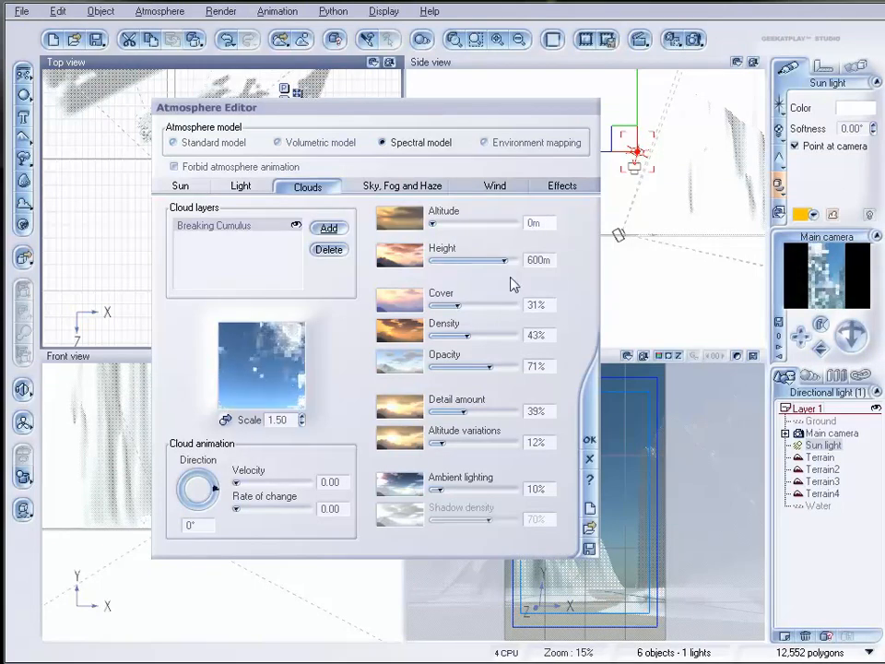
left_click_drag(506, 261, 464, 262)
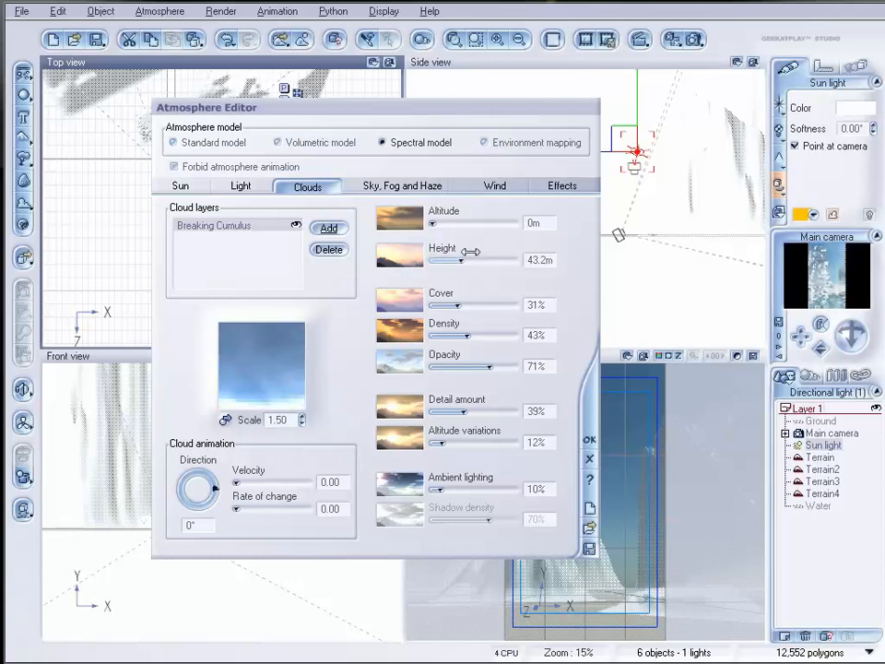
left_click(694, 40)
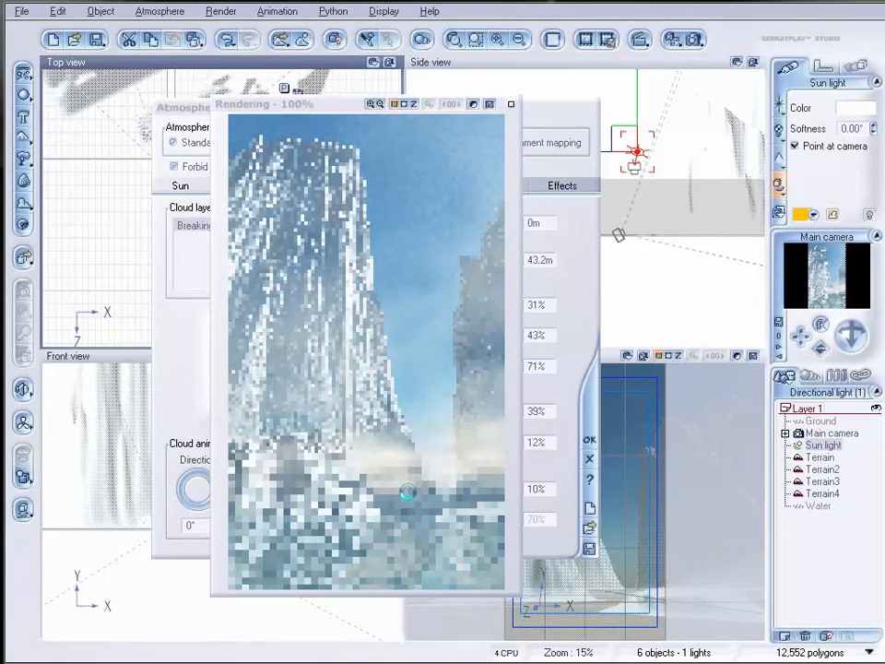
left_click(509, 105)
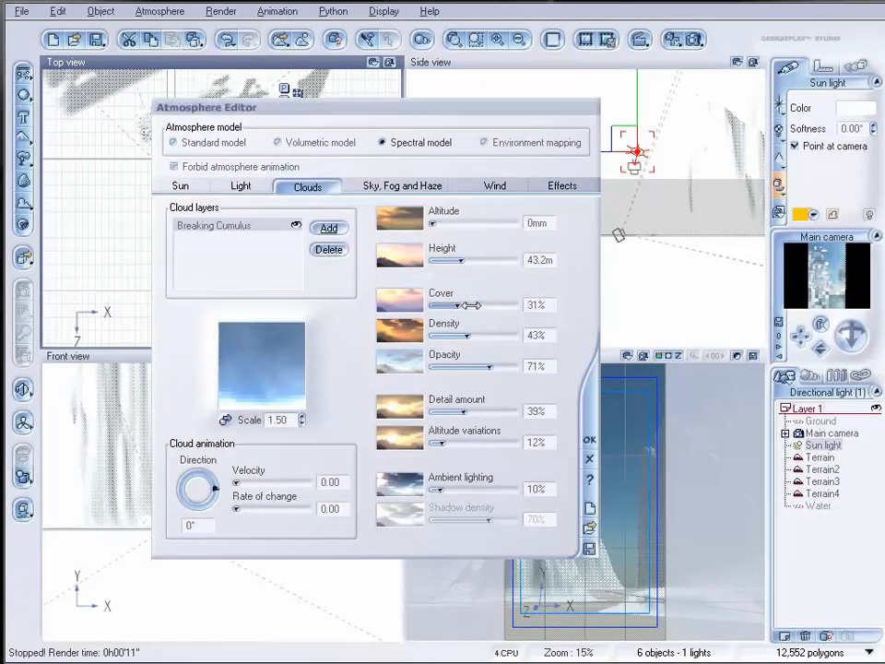
- Reduce the cloud layer's cover to 25% and height to 25.4 m, and shift the atmosphere's light balance towards sunlight at 59%
left_click_drag(467, 306, 466, 305)
left_click_drag(468, 261, 462, 263)
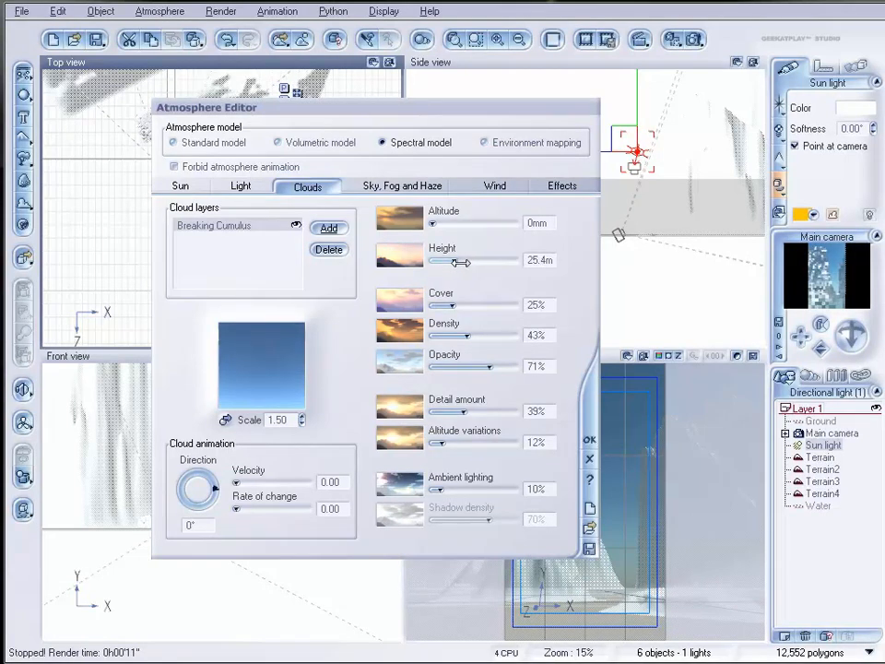
left_click(241, 187)
left_click_drag(350, 377, 364, 377)
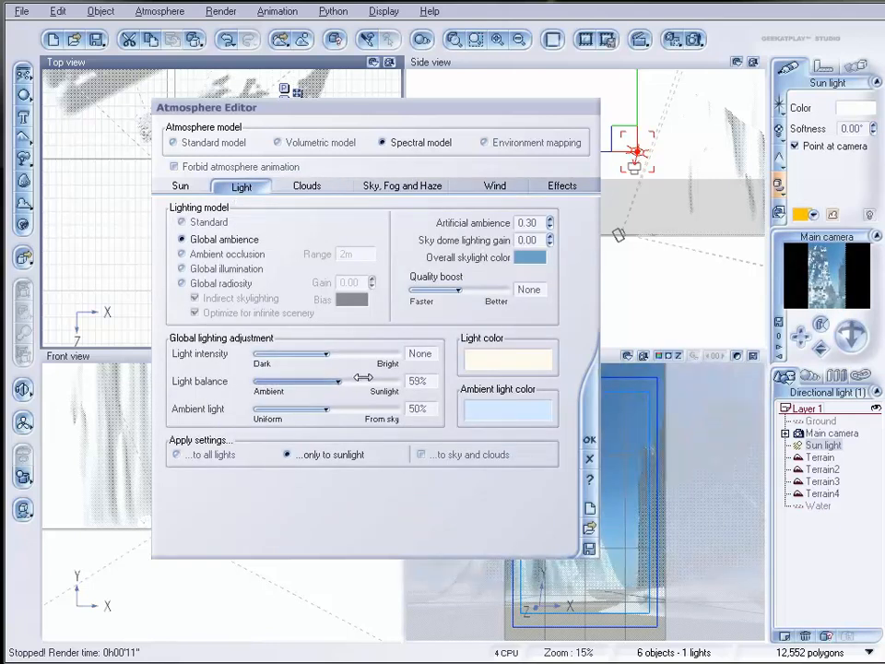
left_click(589, 439)
- Add the Ship model to the scene, place it in front of the camera and drop it onto the surface below
right_click_drag(304, 196, 387, 278)
scroll(275, 236, "up", 4)
right_click_drag(322, 245, 223, 124)
right_click_drag(281, 182, 281, 205)
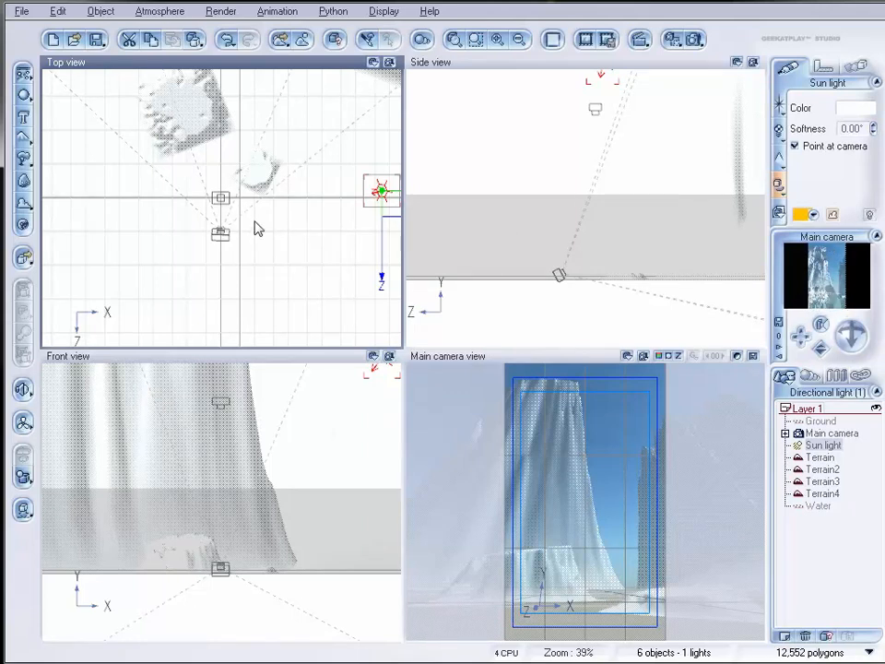
scroll(257, 228, "up", 3)
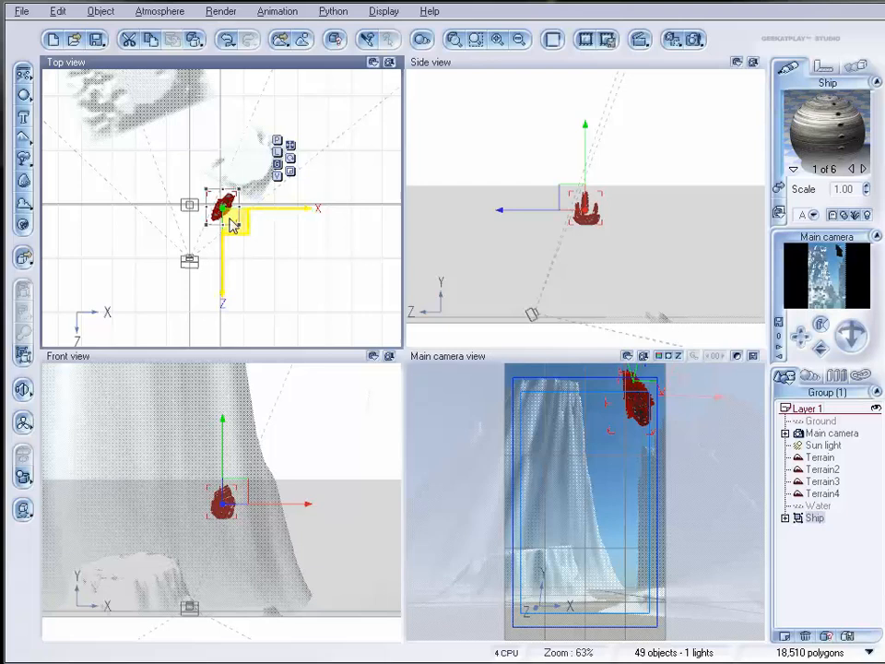
left_click_drag(233, 224, 194, 189)
left_click(23, 510)
- Enlarge the ship by roughly a third and shift it back and sideways, away from the camera
scroll(650, 342, "up", 4)
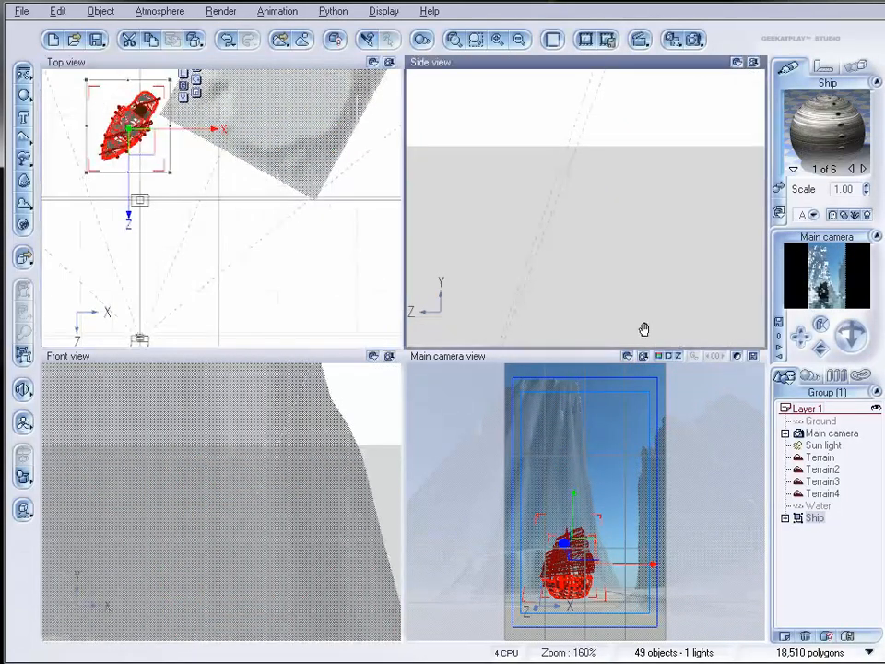
right_click_drag(644, 336, 623, 73)
left_click_drag(631, 152, 632, 155)
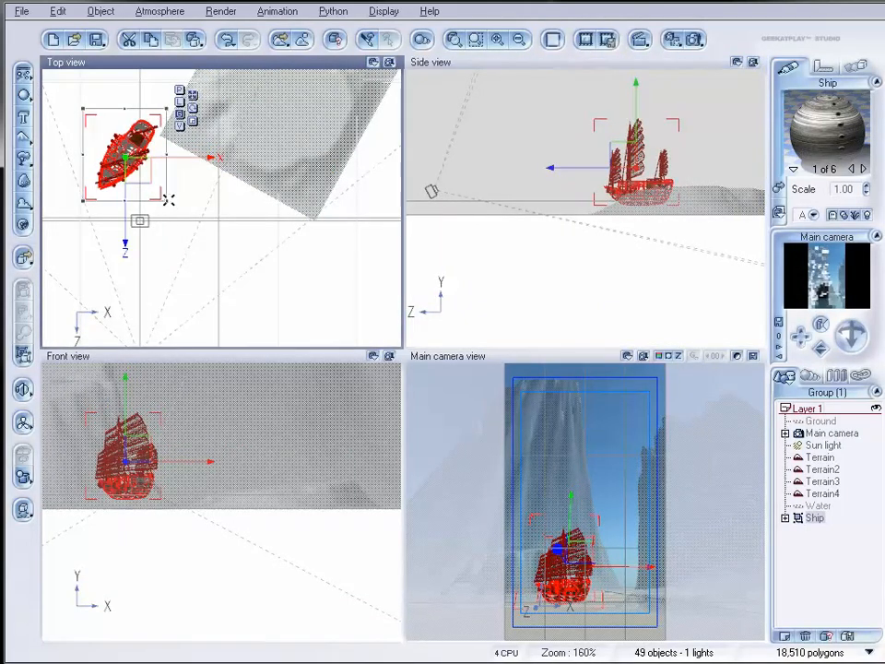
left_click_drag(168, 199, 199, 226)
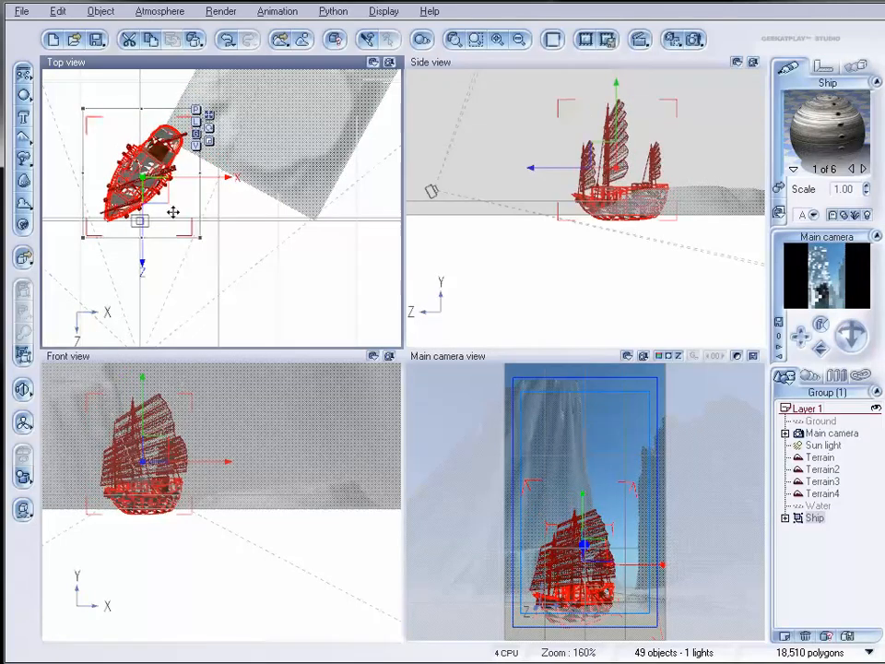
left_click_drag(147, 190, 135, 175)
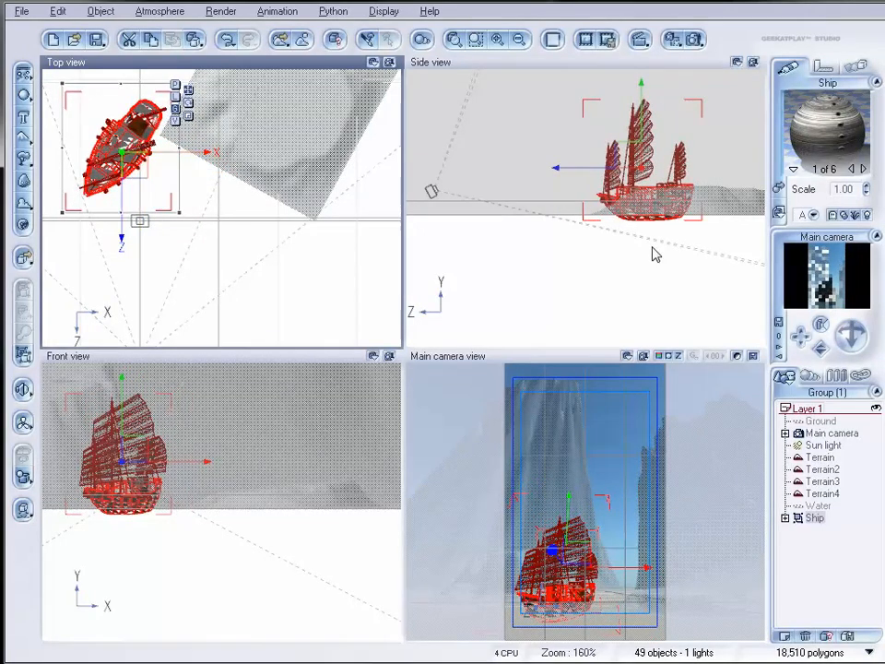
- Raise the ship at the waterline and move it closer to the camera, near the centre line of the view
scroll(650, 241, "up", 5)
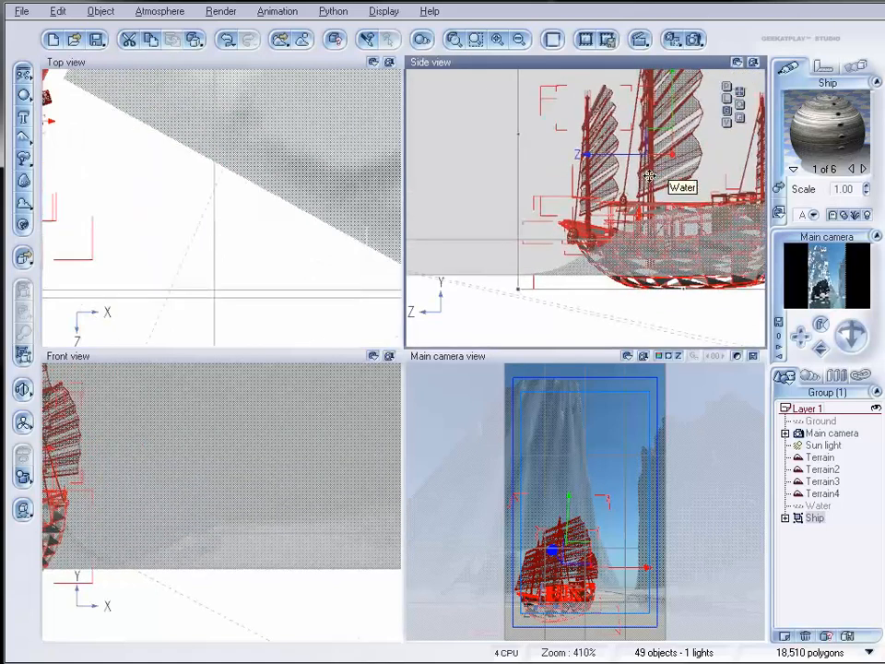
mouse_move(652, 140)
left_mouse_down()
mouse_move(660, 101)
mouse_move(664, 123)
left_mouse_up()
right_click_drag(149, 147, 359, 234)
left_click_drag(175, 212, 201, 292)
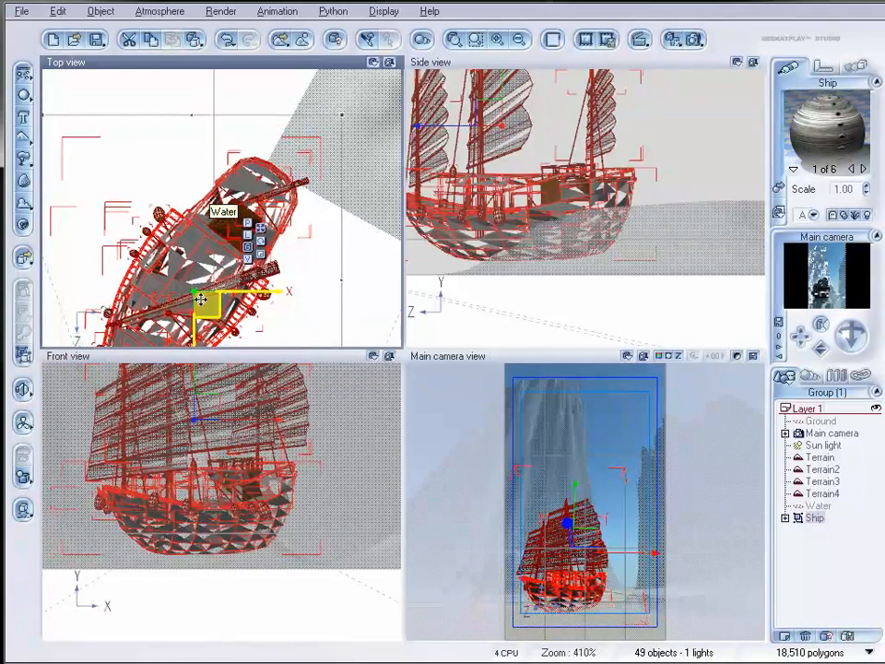
scroll(237, 257, "down", 5)
scroll(218, 312, "down", 3)
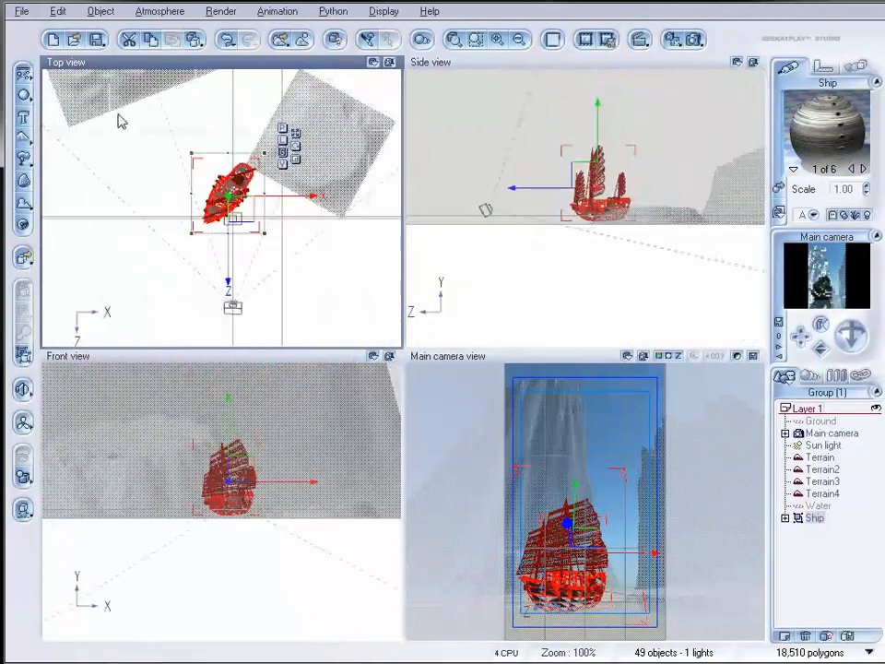
- Move the first Terrain closer behind the ship and test-render the camera view
left_click(97, 81)
left_click_drag(148, 108, 133, 140)
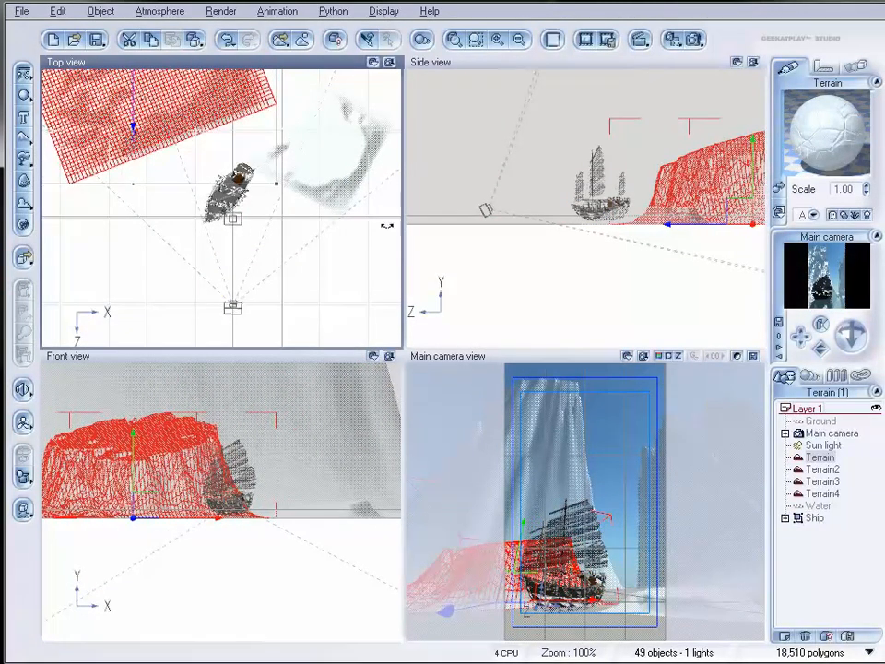
left_click(814, 517)
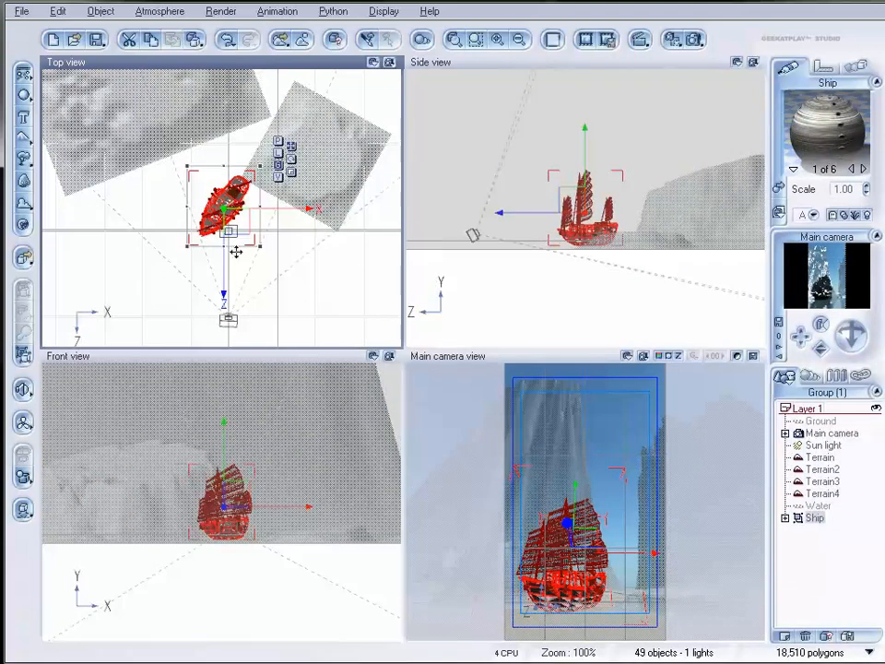
scroll(239, 252, "up", 8)
scroll(305, 276, "up", 3)
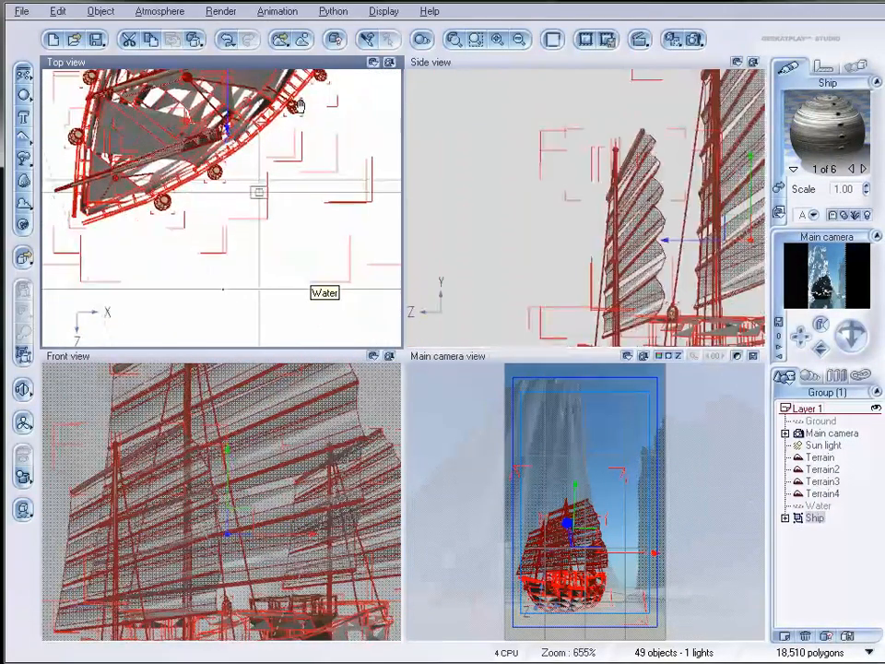
left_click(694, 39)
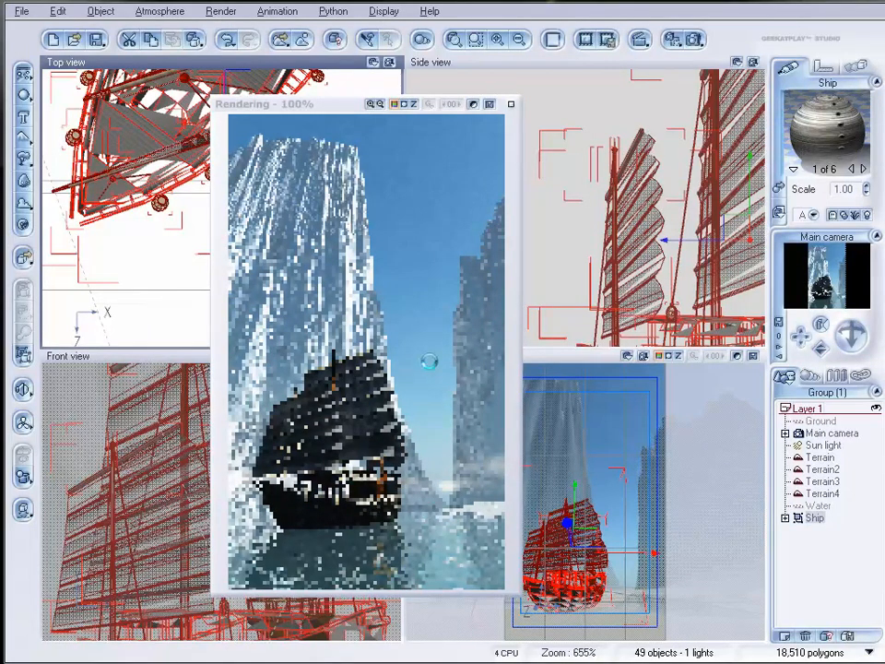
right_click(333, 511)
left_click(513, 105)
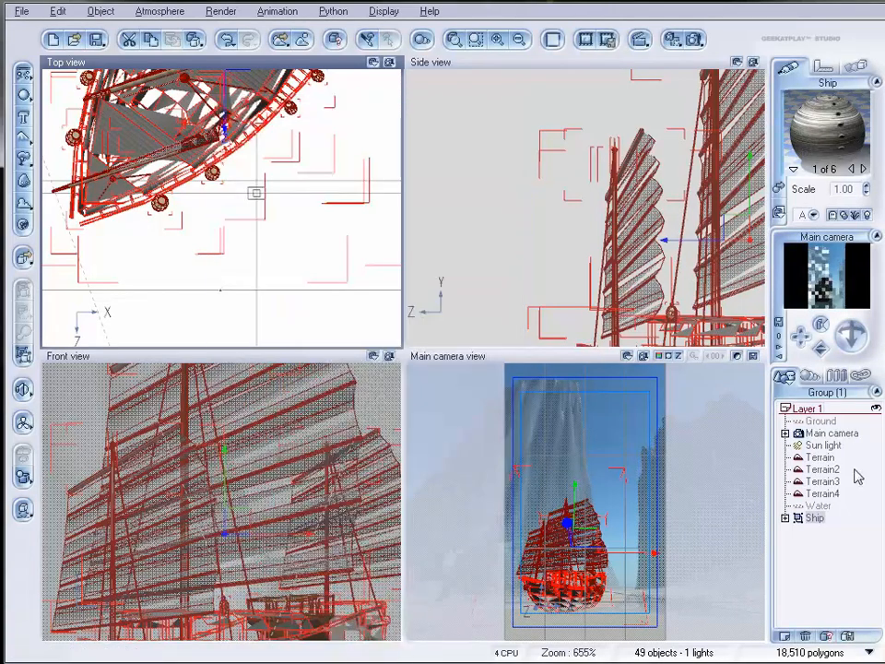
- Add a layer with the Default rock material above the grayplank layer in the ship's hull material
left_click(786, 519)
left_click(830, 420)
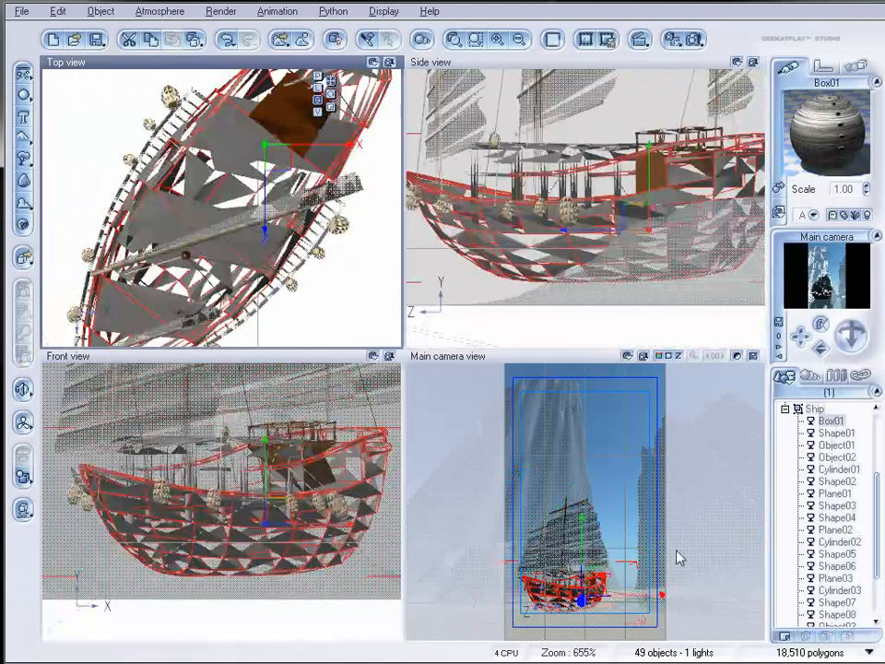
left_click(784, 409)
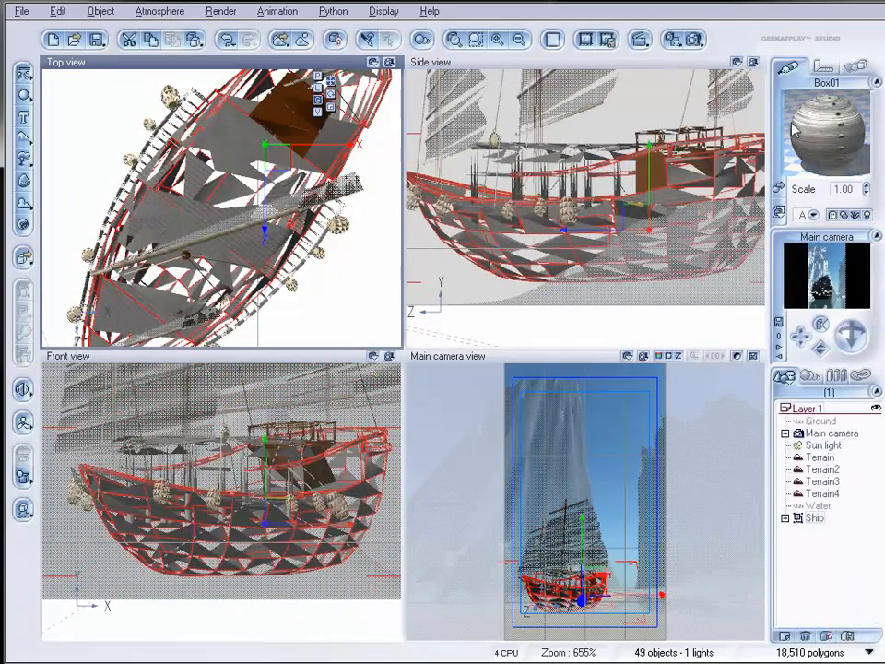
left_click(834, 517)
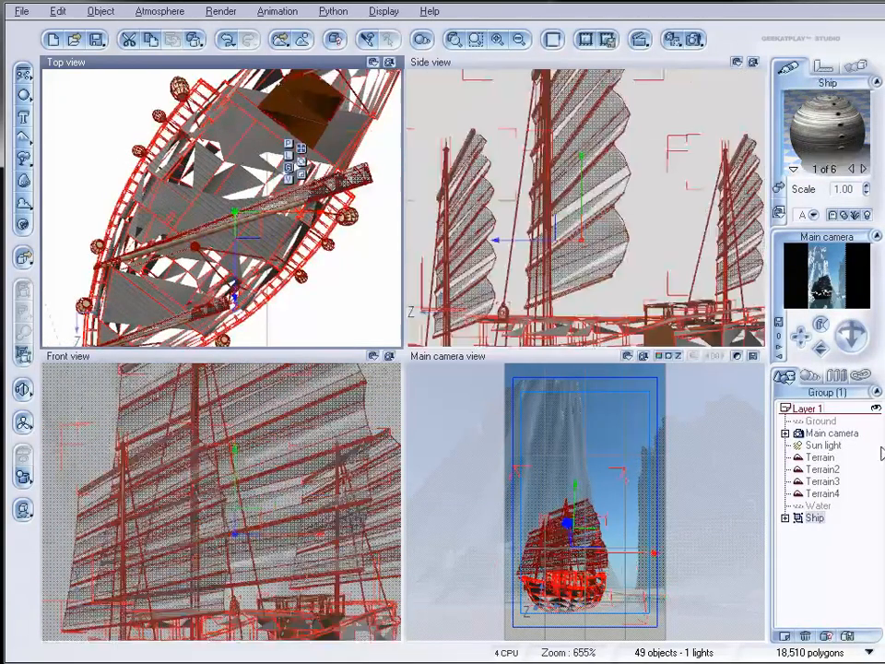
double_click(825, 130)
left_click_drag(517, 72, 497, 122)
left_click(288, 225)
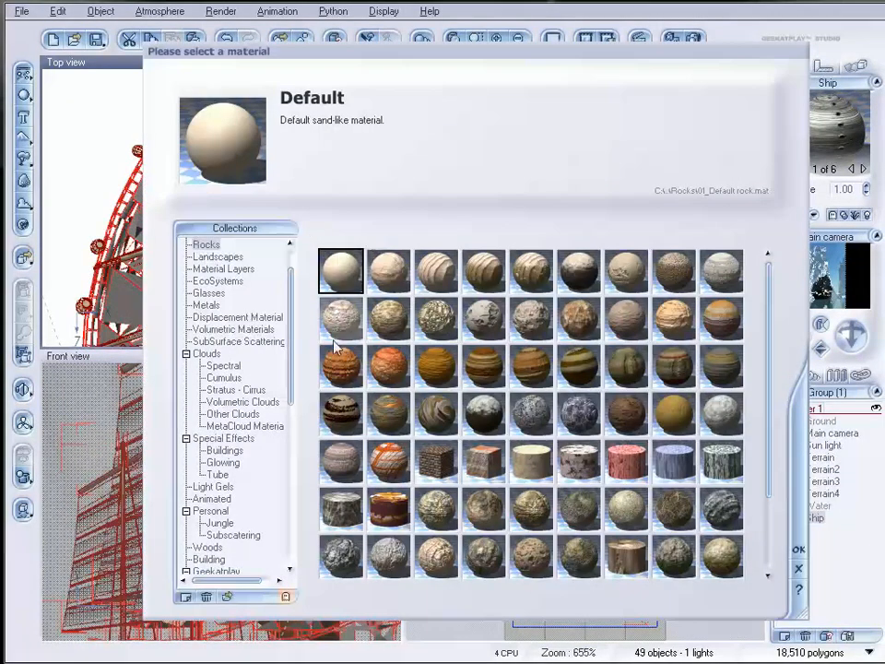
left_click(799, 553)
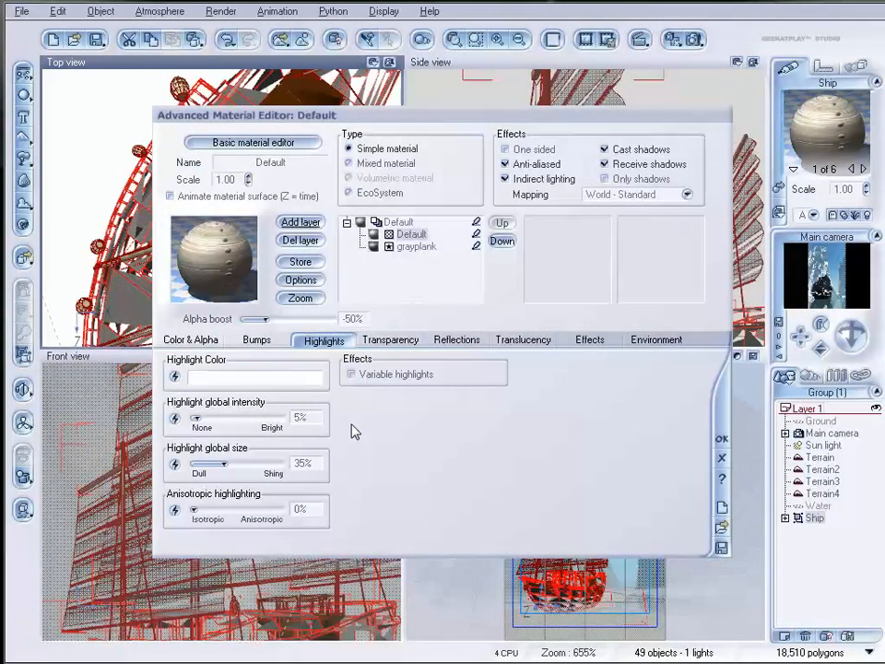
- Change the Default layer's colour map to white
left_click(198, 339)
right_click(425, 438)
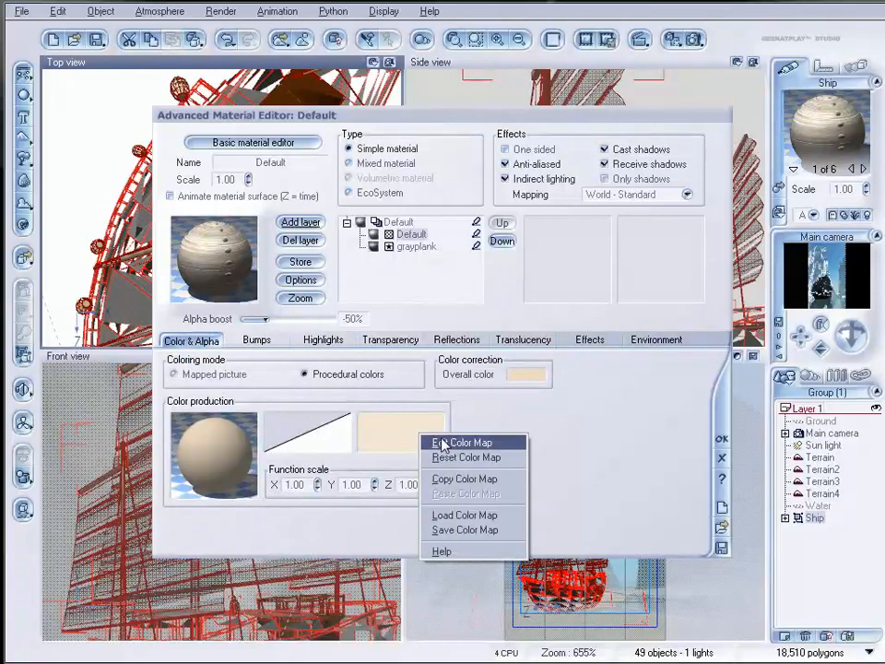
left_click(441, 443)
right_click(523, 364)
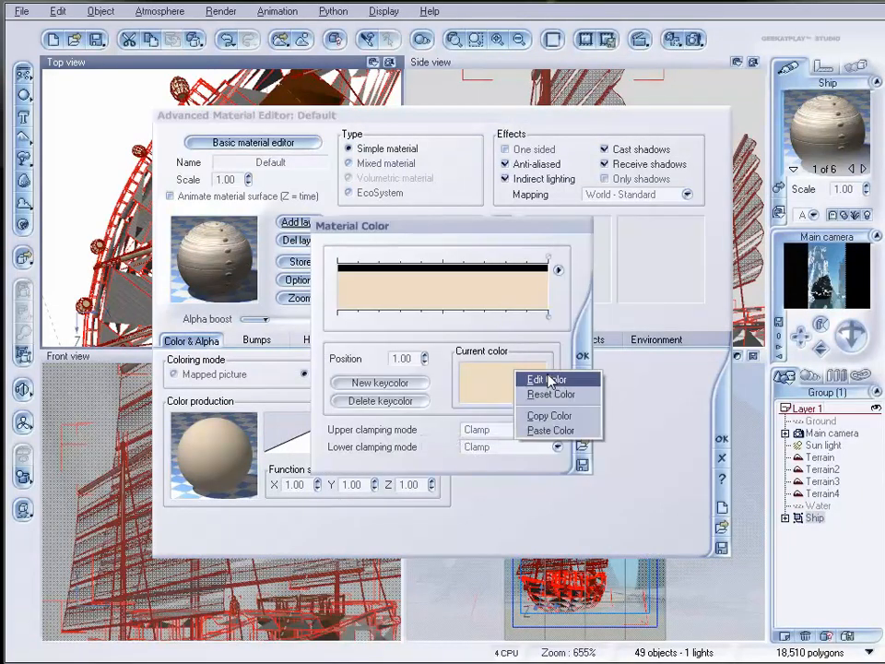
left_click(533, 378)
left_click(500, 269)
left_click_drag(595, 175, 593, 162)
left_click(622, 348)
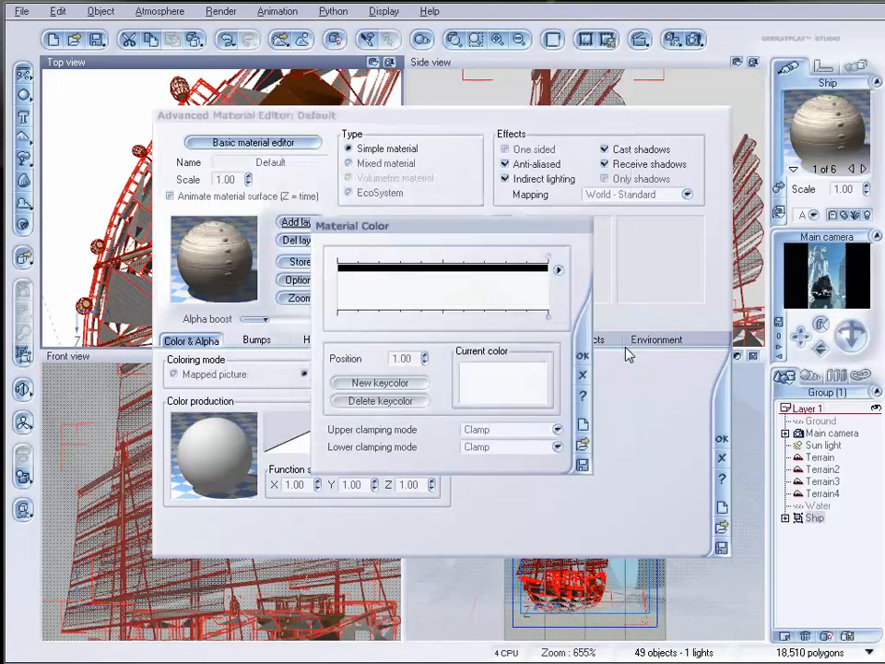
left_click(581, 363)
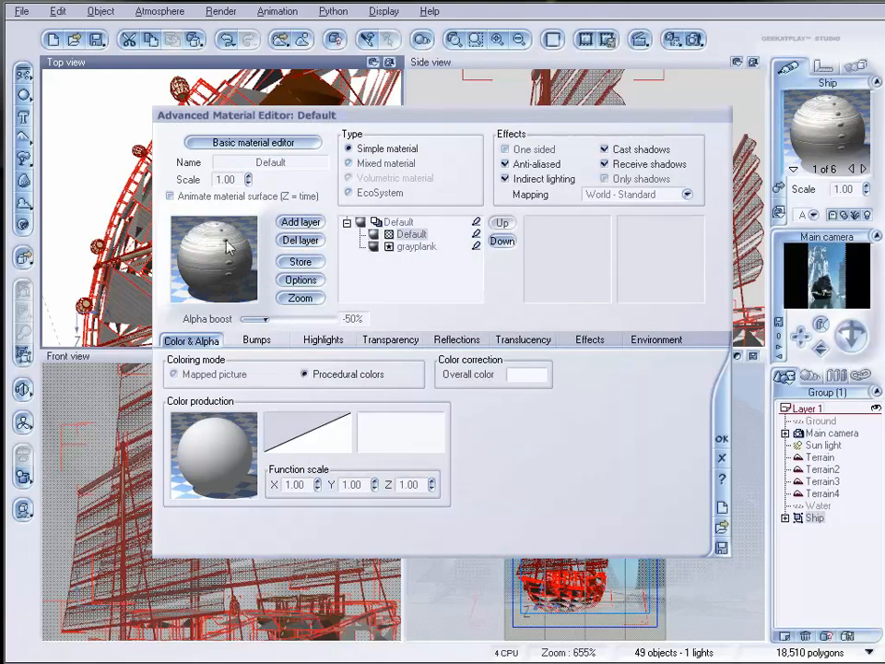
- Drive the layer's bump with a Simple Fractal: largest feature about 0.67, roughness about 0.87, gain about 2.64
left_click(260, 340)
right_click(225, 414)
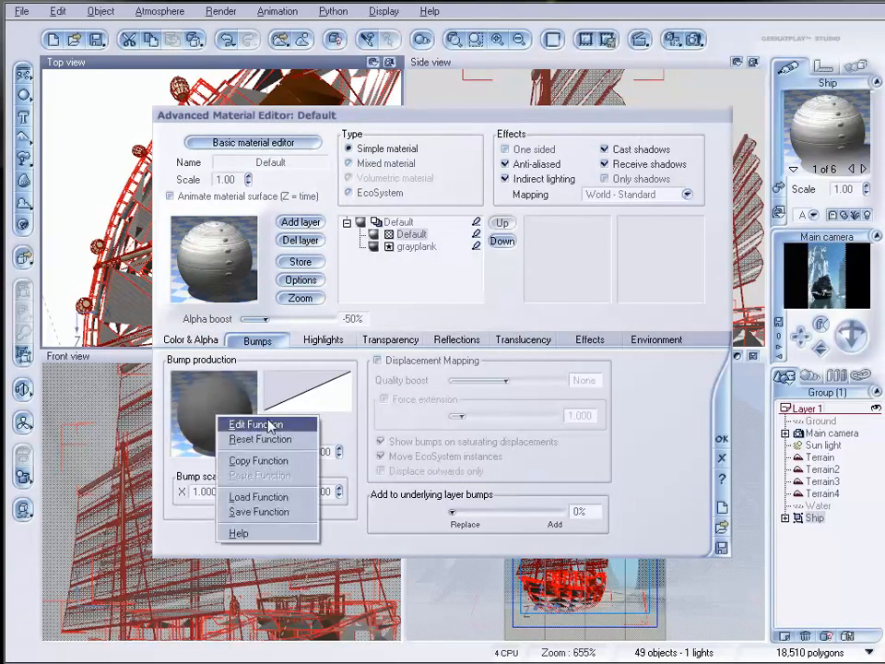
left_click(242, 425)
left_click(81, 244)
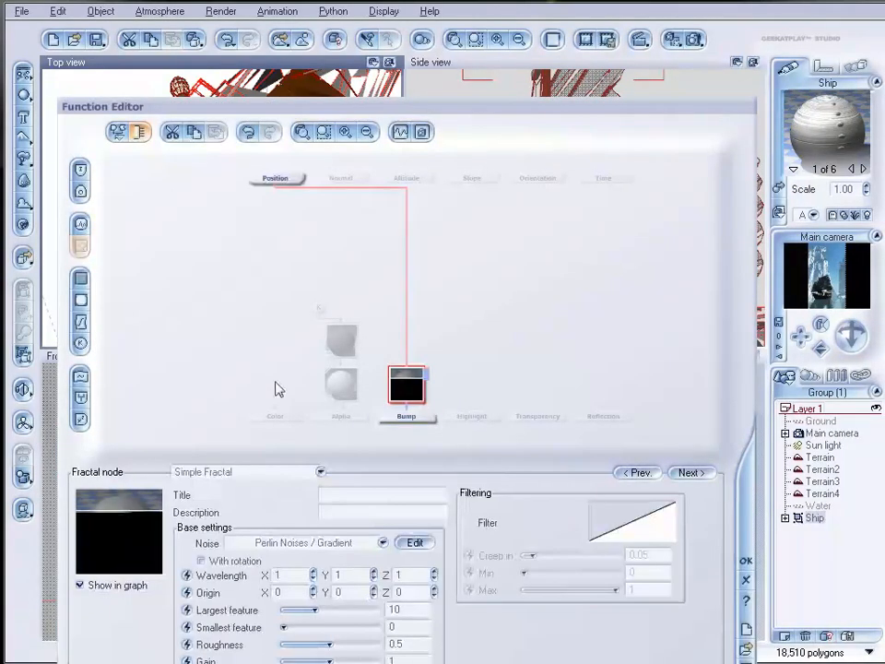
left_click_drag(408, 380, 413, 341)
left_click_drag(348, 608, 352, 659)
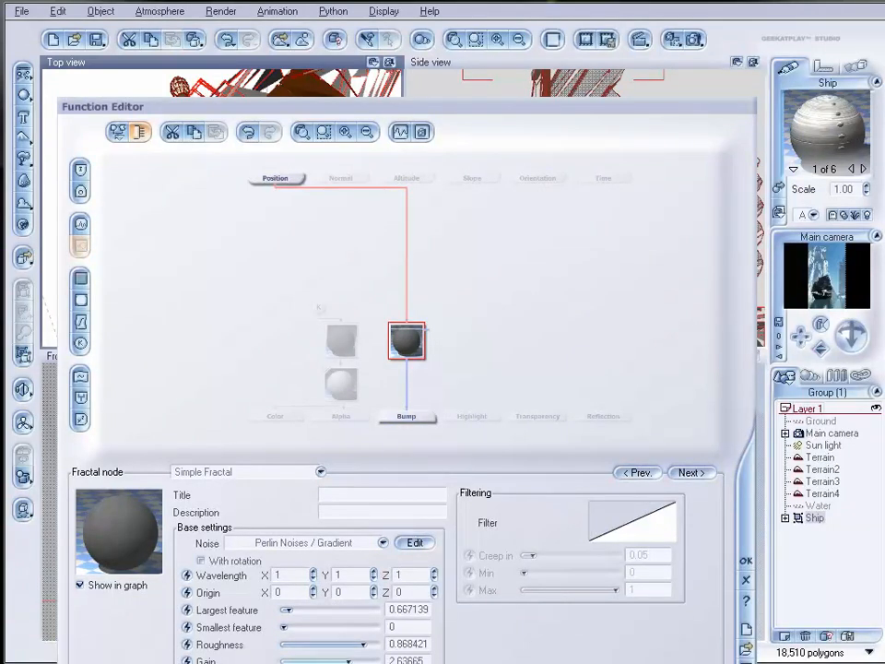
left_click(745, 563)
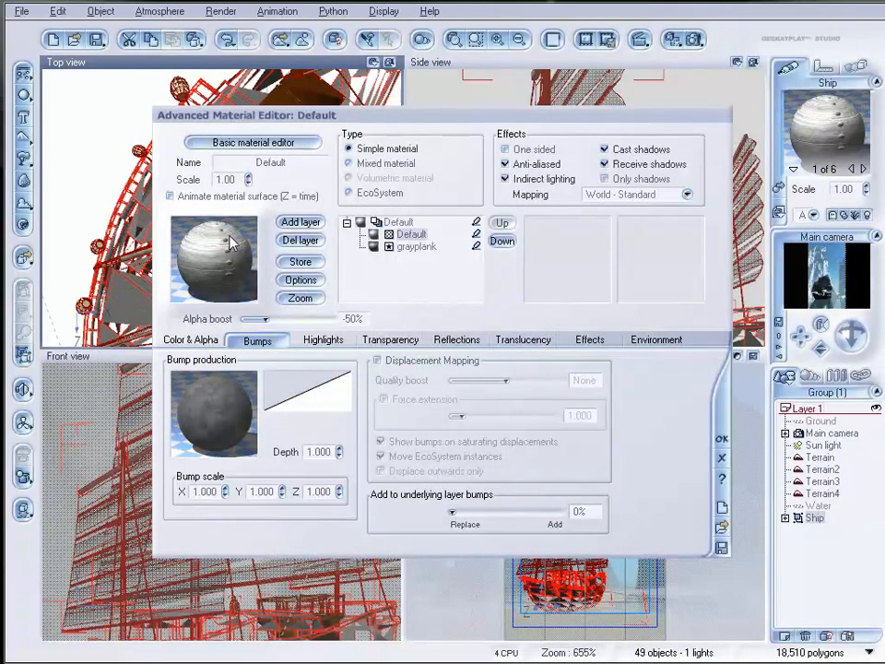
- Set the Default layer's scale to 0.2, highlight intensity to about 87% and highlight size to about 60%
type("0.2")
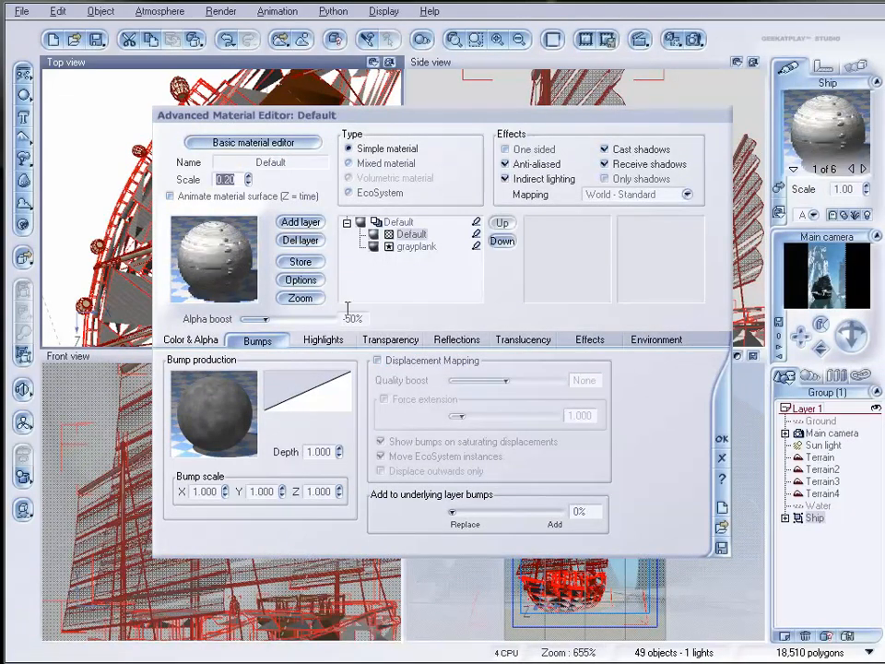
left_click(349, 341)
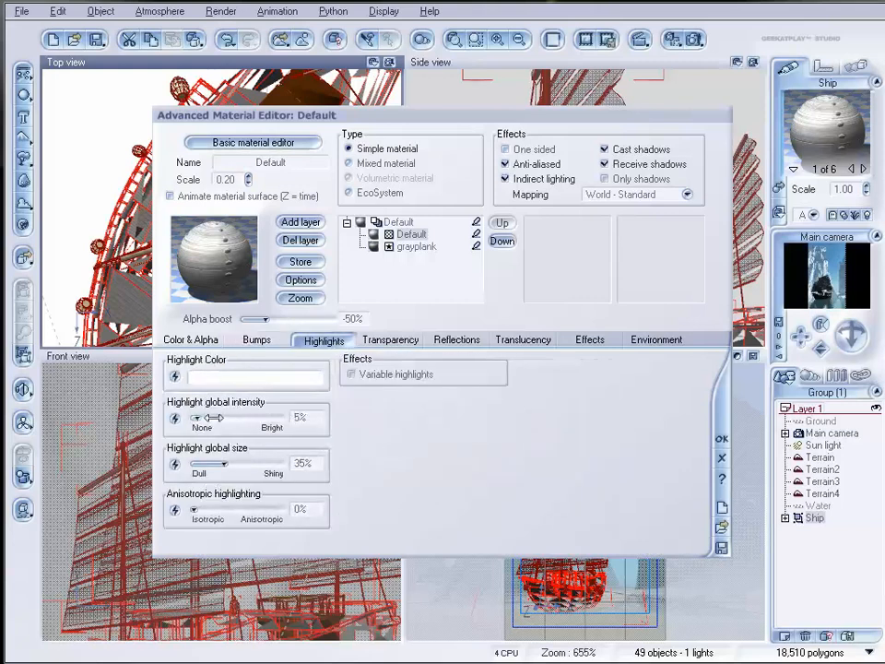
left_click_drag(264, 421, 253, 419)
left_click_drag(224, 463, 239, 462)
left_click_drag(254, 417, 268, 418)
left_click_drag(238, 463, 245, 462)
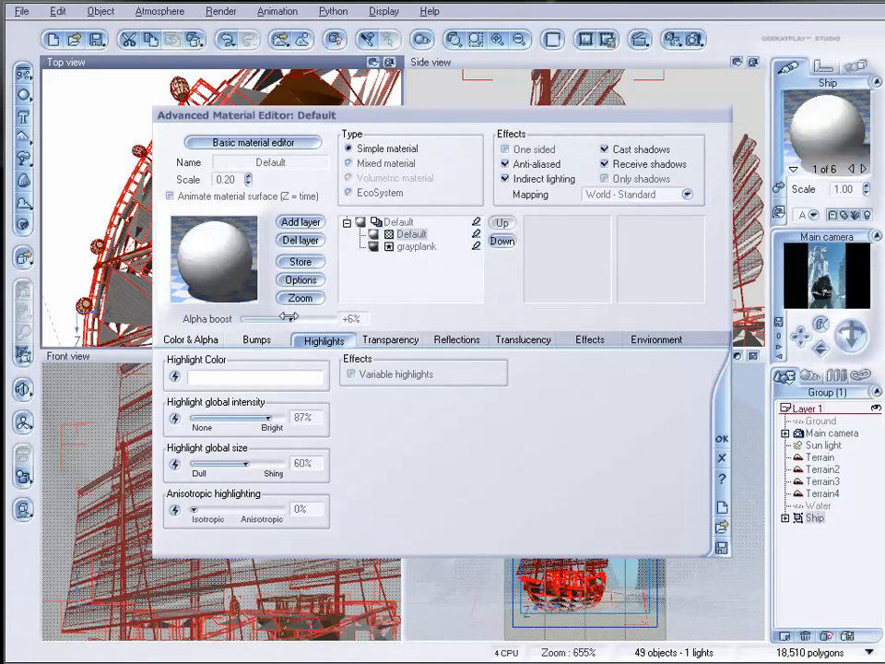
- Drive the layer's global transparency with a Simple Fractal: largest feature about 1.8, roughness about 0.97, gain about 2.07
left_click(403, 340)
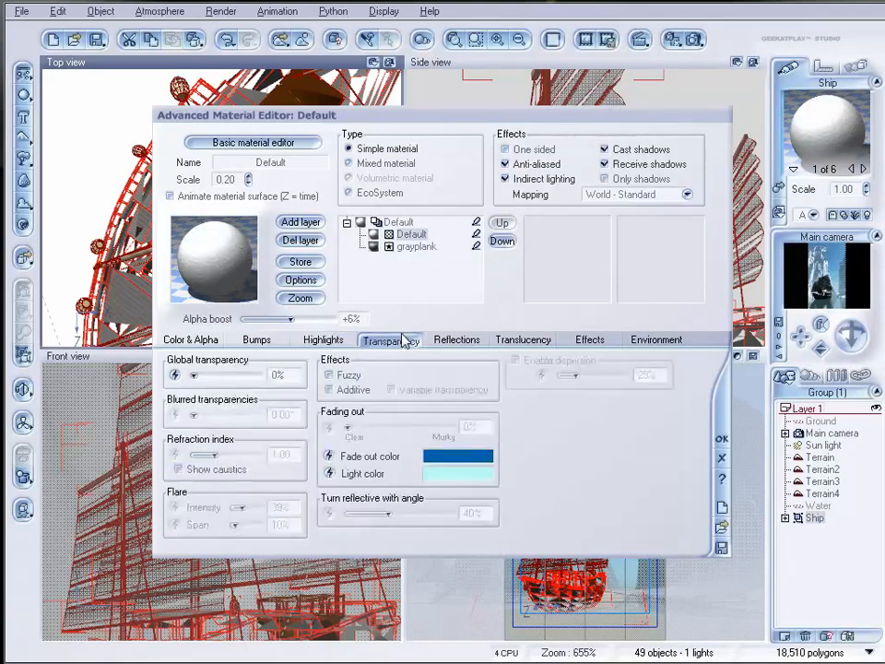
left_click(176, 377)
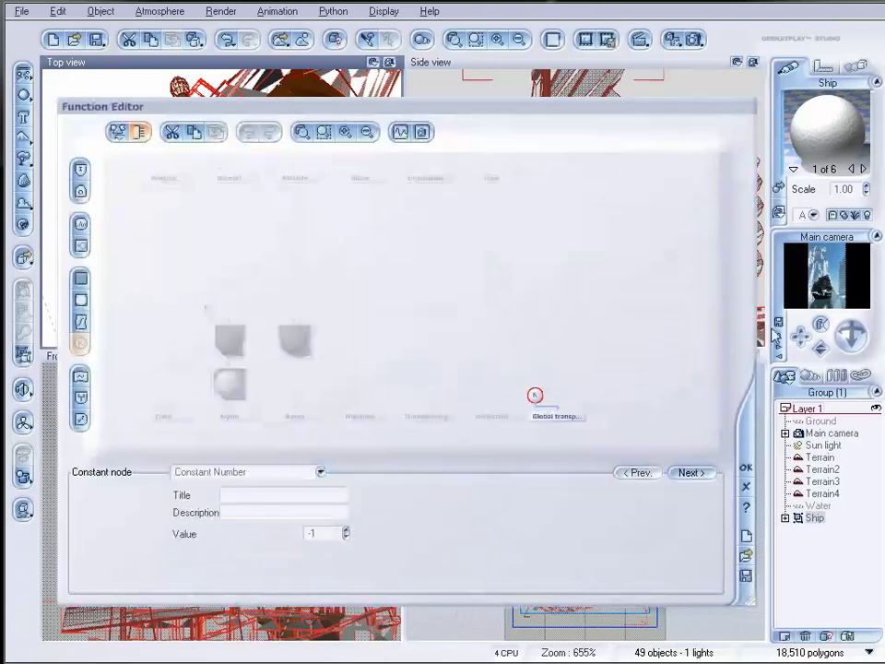
left_click(81, 246)
left_click_drag(327, 607, 353, 660)
left_click_drag(304, 609, 322, 609)
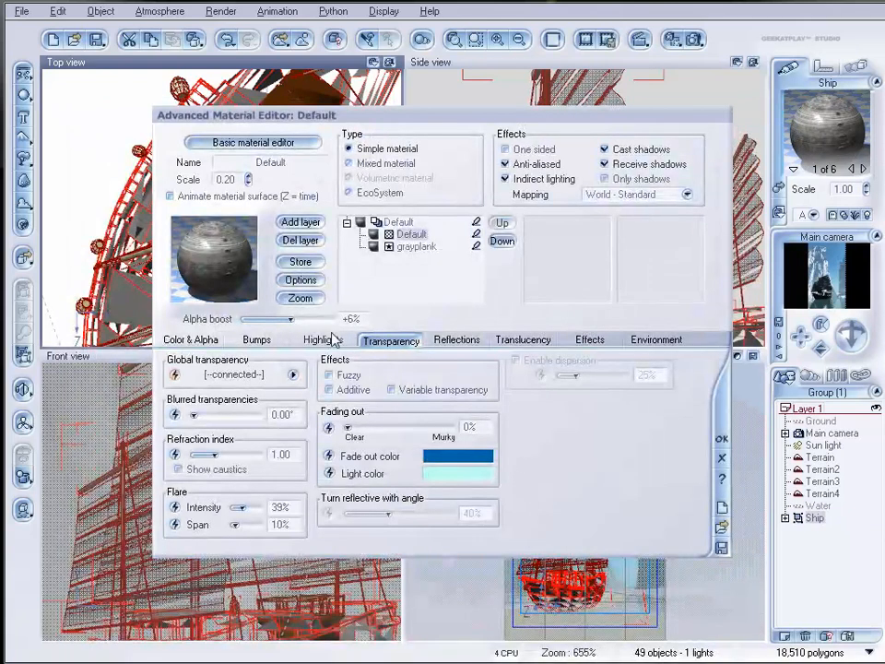
- Raise the layer's alpha boost to about +90% and limit its altitude range to about 0.63 with 16% top fuzziness
left_click_drag(291, 318, 327, 317)
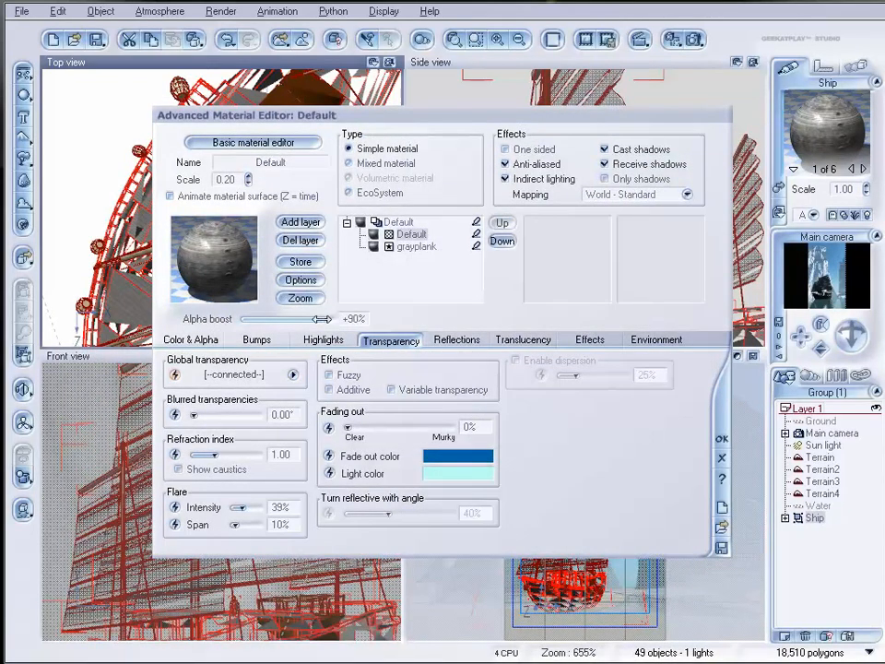
left_click(669, 341)
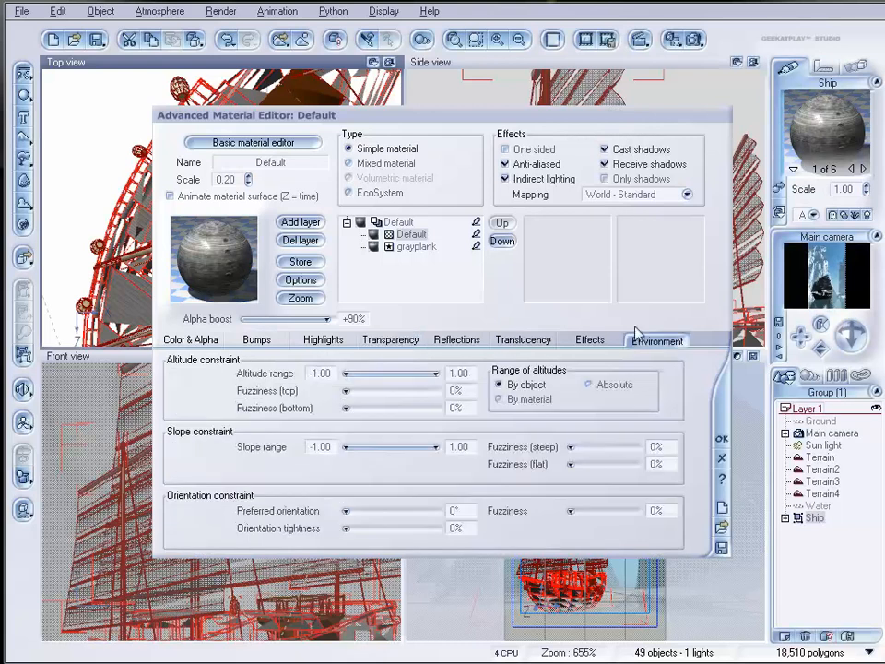
left_click_drag(345, 391, 360, 391)
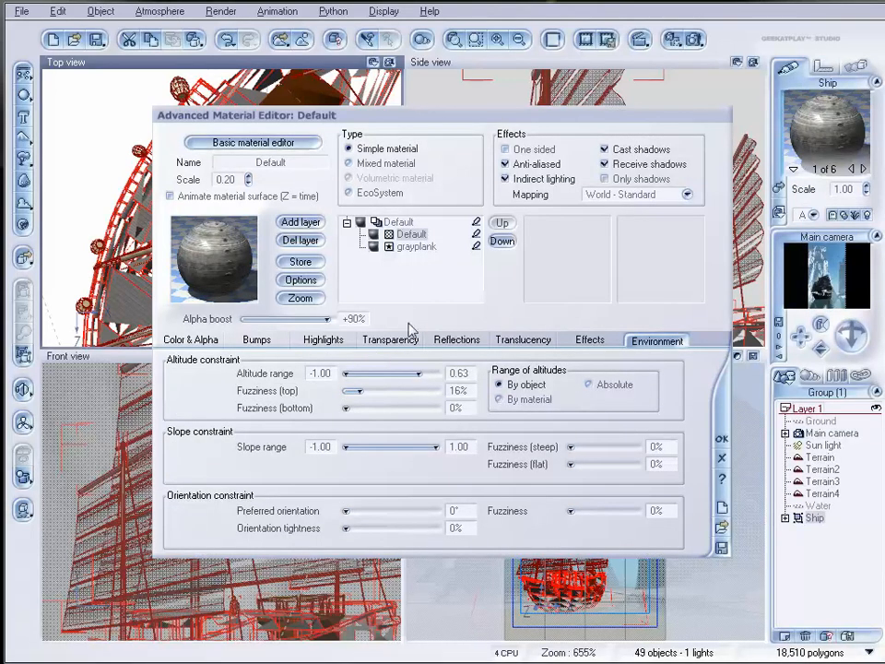
- Increase the gain of the fractal driving the layer's global transparency to about 7.54
left_click(524, 341)
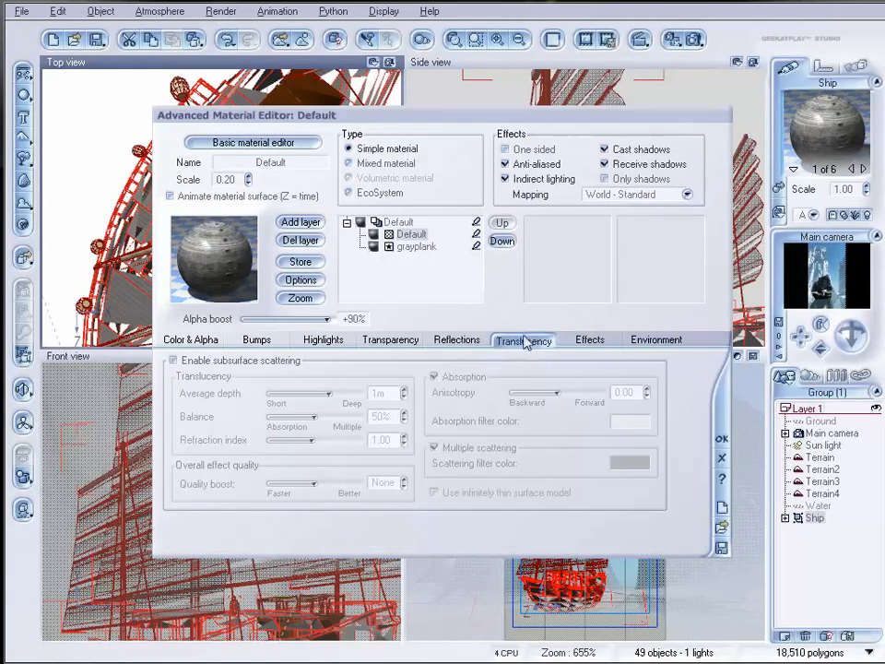
left_click(445, 342)
left_click(380, 342)
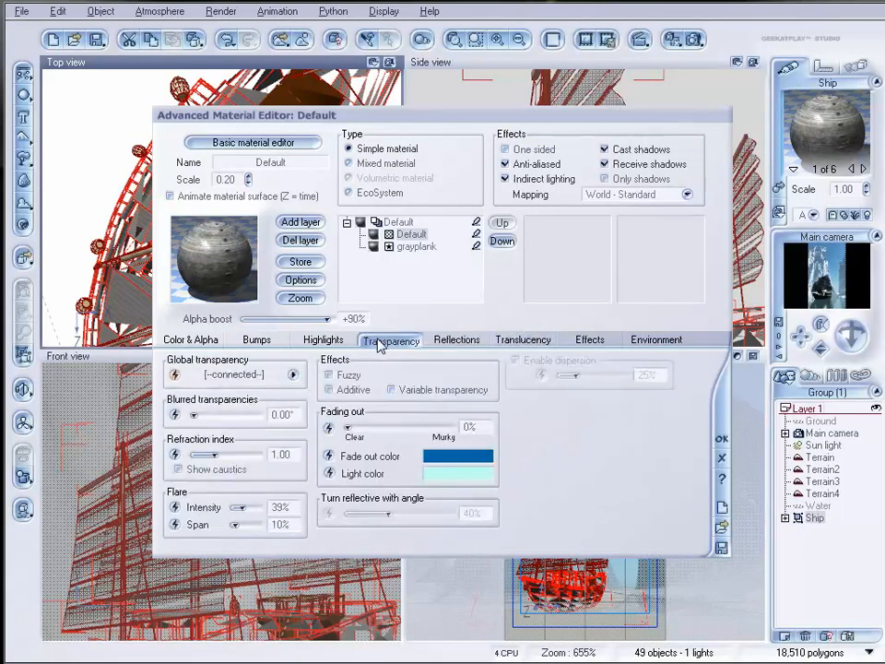
left_click(294, 376)
left_click_drag(579, 320, 571, 274)
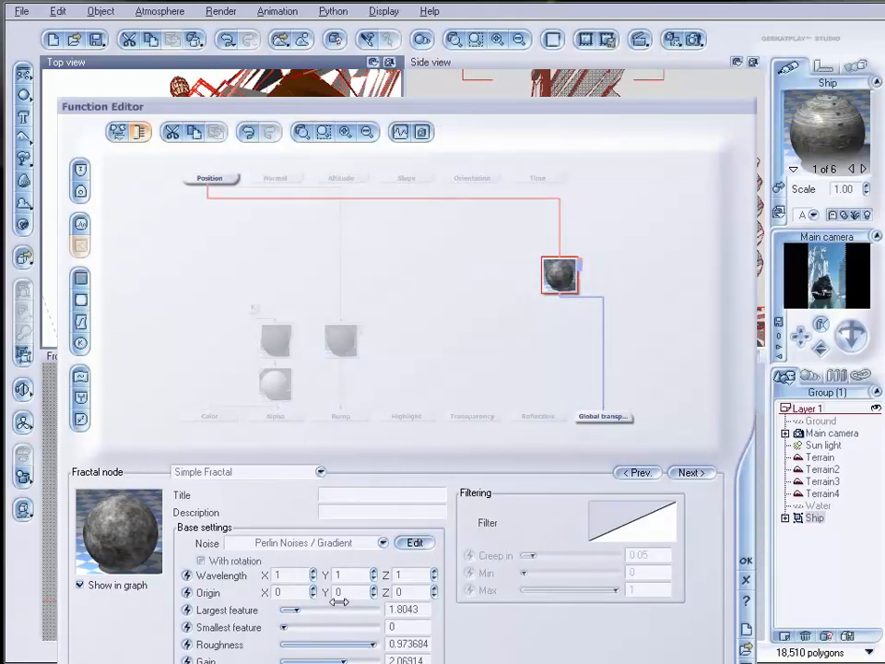
left_click_drag(348, 659, 376, 660)
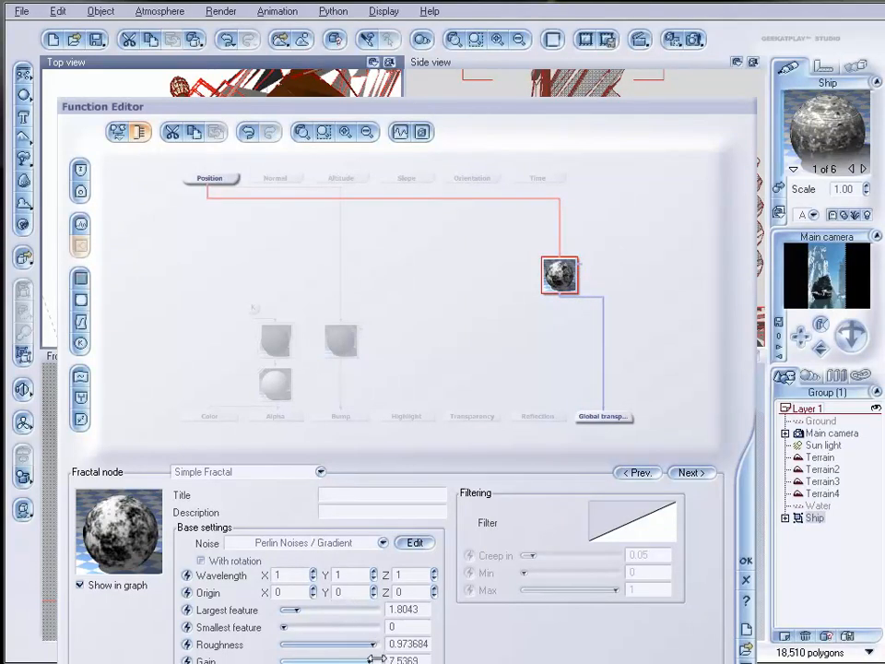
left_click(743, 558)
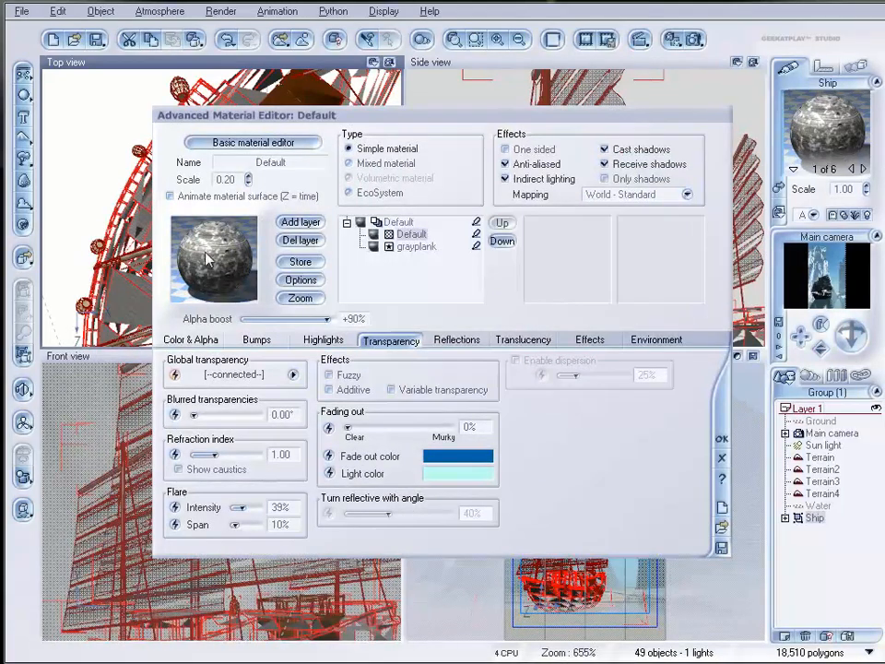
- Adjust the transparency fractal's base settings and invert its output with an Opposite (-X) filter before global transparency
left_click(294, 376)
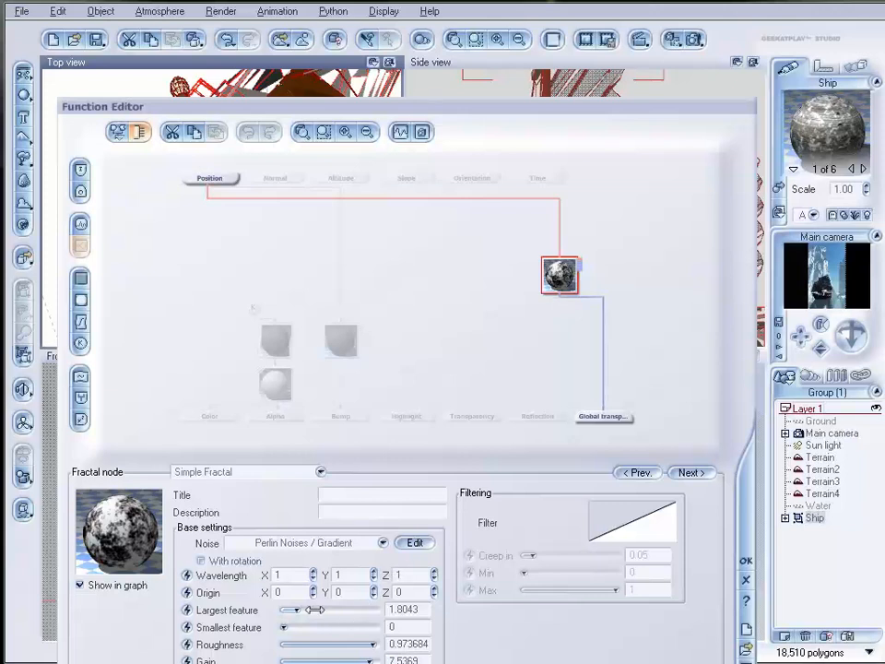
mouse_move(312, 625)
left_mouse_down()
mouse_move(316, 616)
mouse_move(301, 611)
mouse_move(325, 613)
left_mouse_up()
left_click(602, 356)
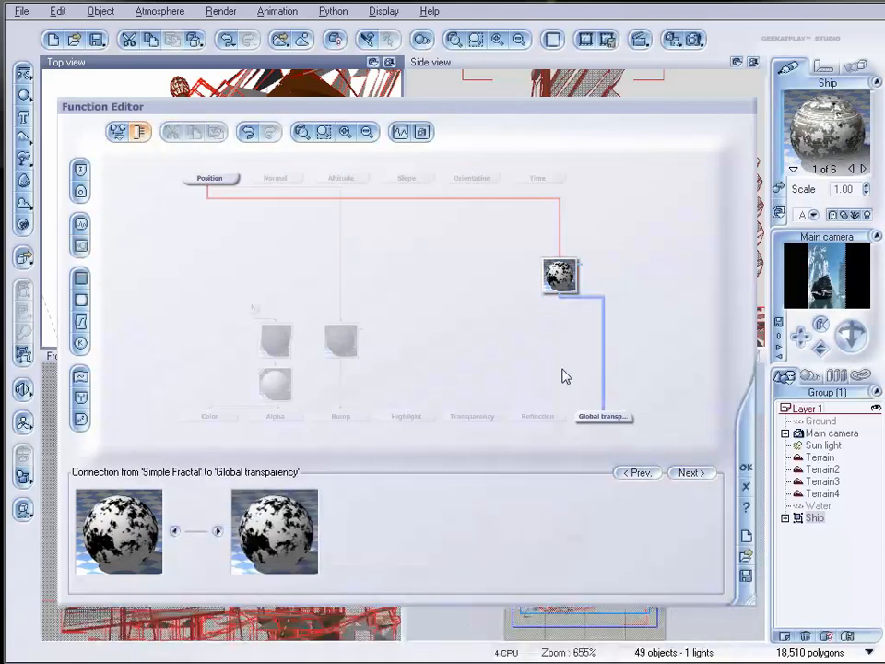
left_click(80, 321)
left_click(302, 473)
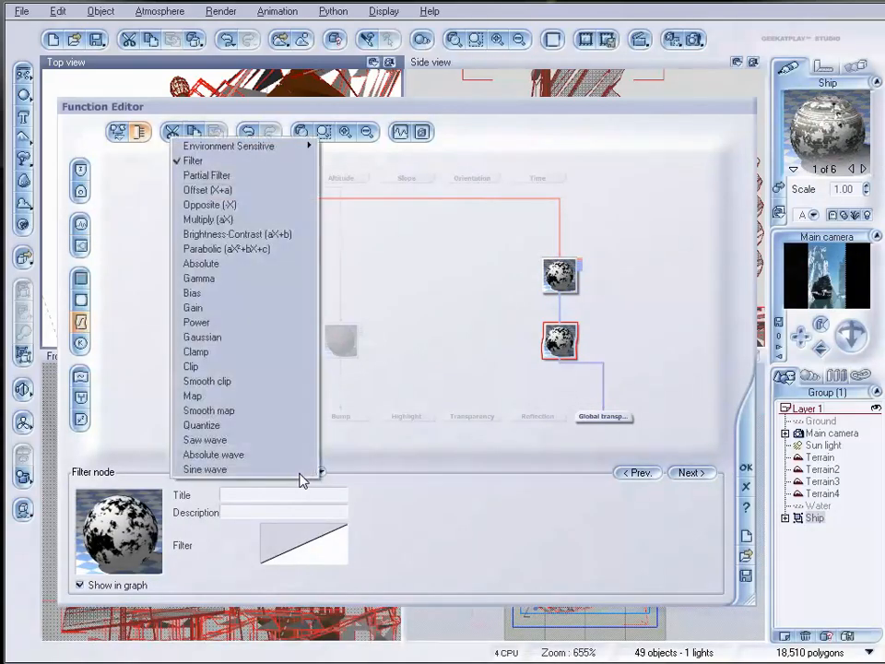
left_click(288, 204)
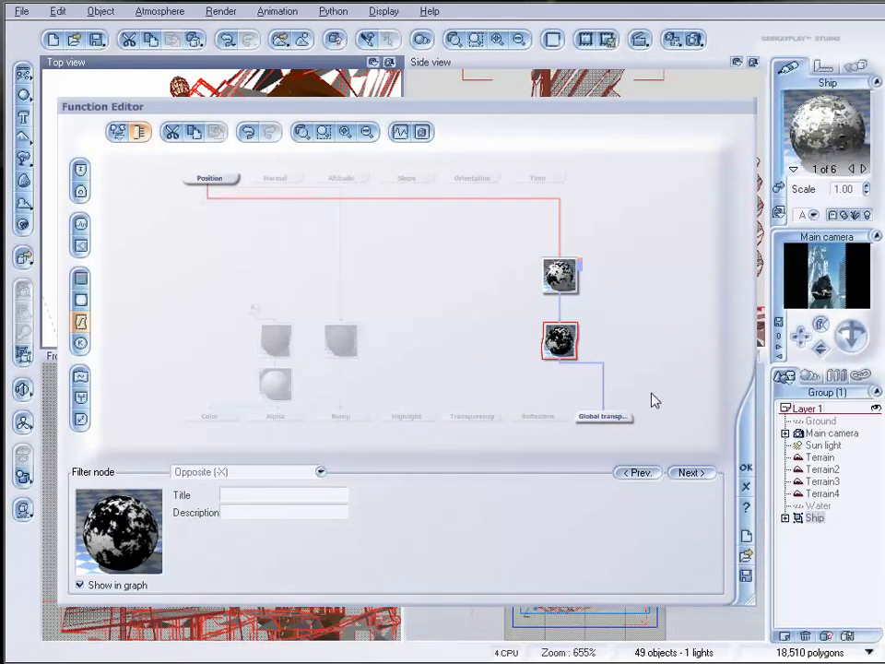
left_click(746, 467)
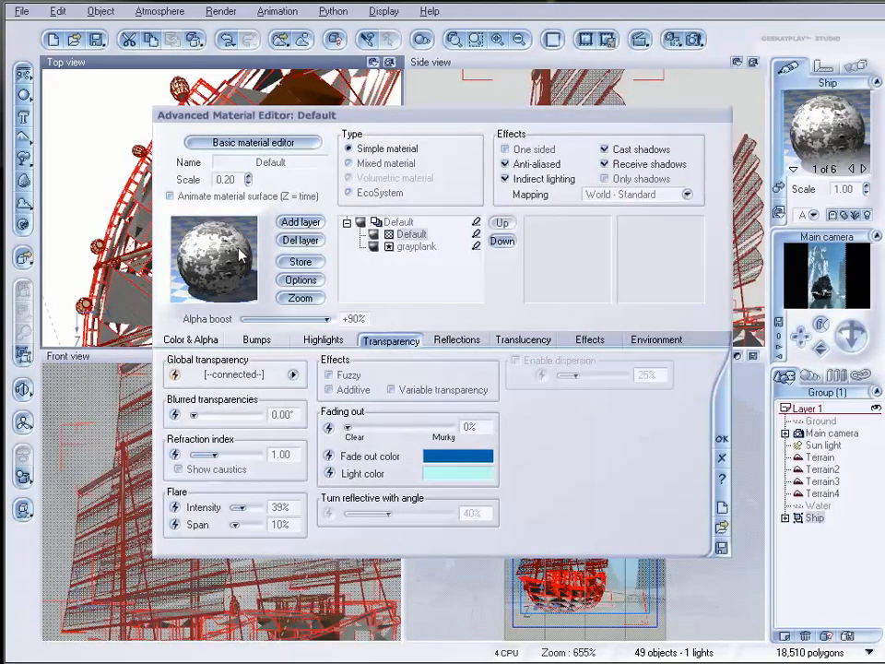
- Test-render the camera view, then lower the layer's alpha boost to about -25% and accept the ship material
left_click(693, 39)
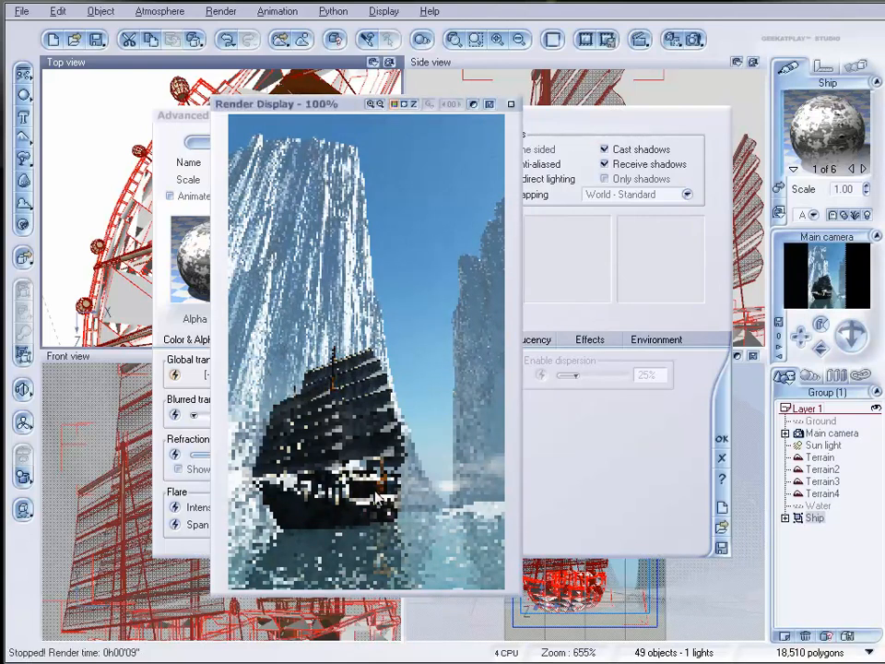
left_click(510, 105)
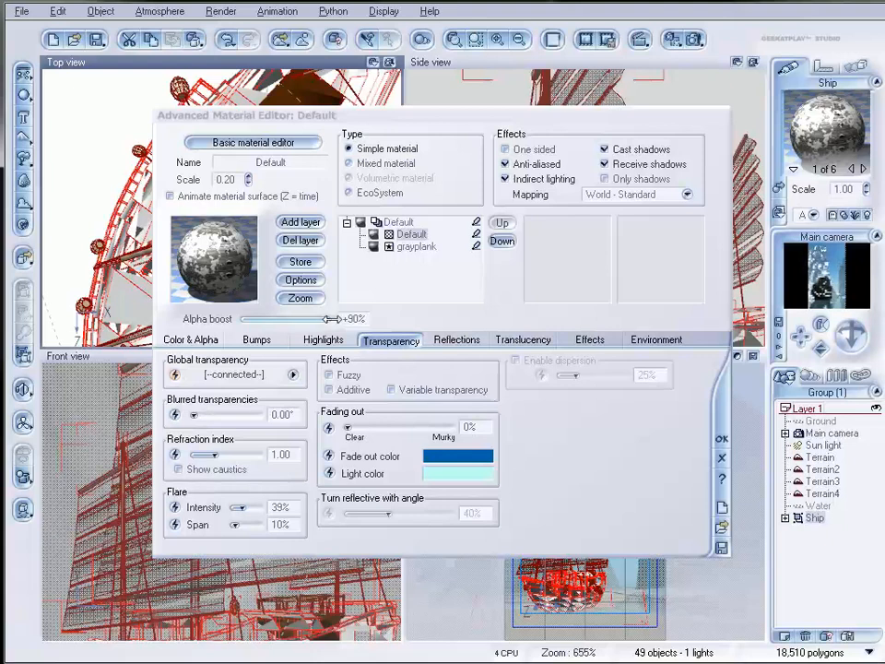
left_click_drag(307, 319, 284, 319)
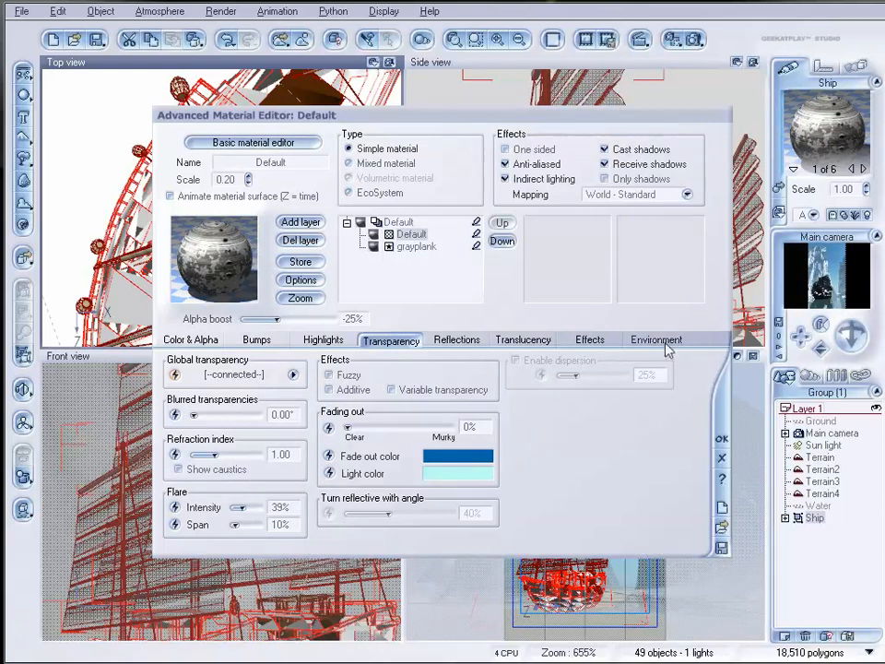
left_click(723, 442)
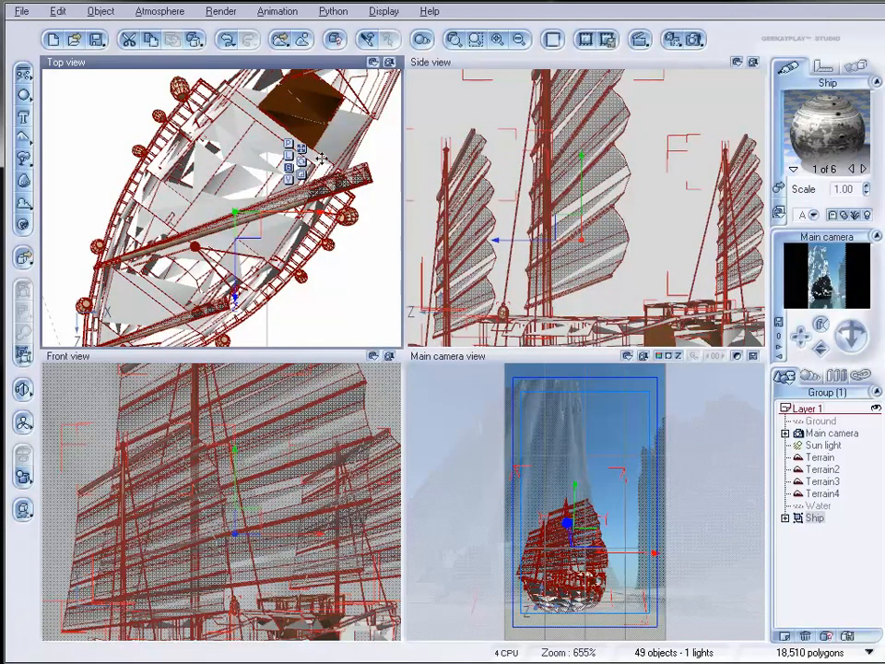
- Add a spot light and move it well in front of the ship, near the camera
left_click(24, 388)
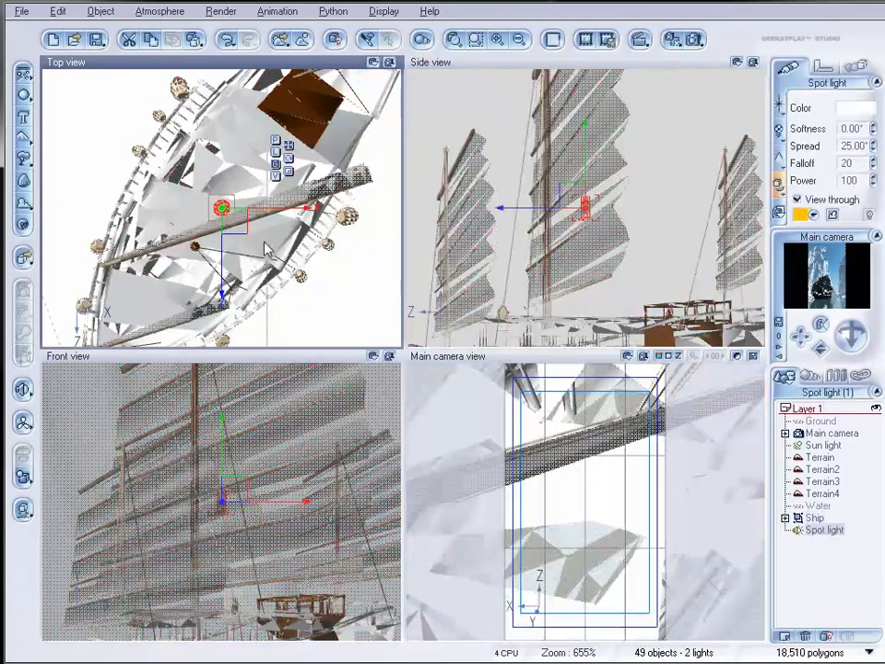
left_click_drag(562, 189, 429, 207)
scroll(596, 216, "down", 3)
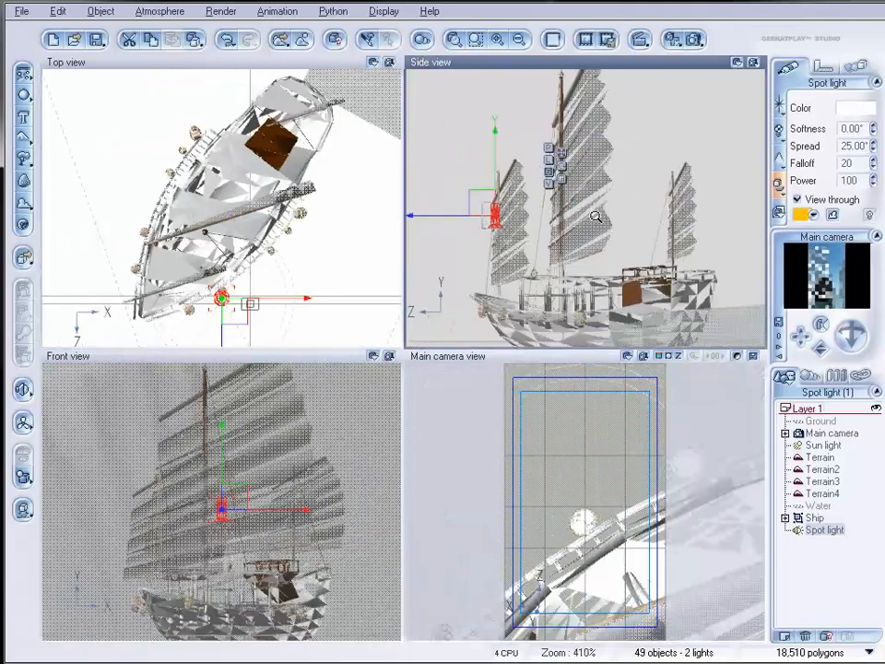
right_click_drag(553, 203, 611, 193)
left_click_drag(596, 191, 522, 232)
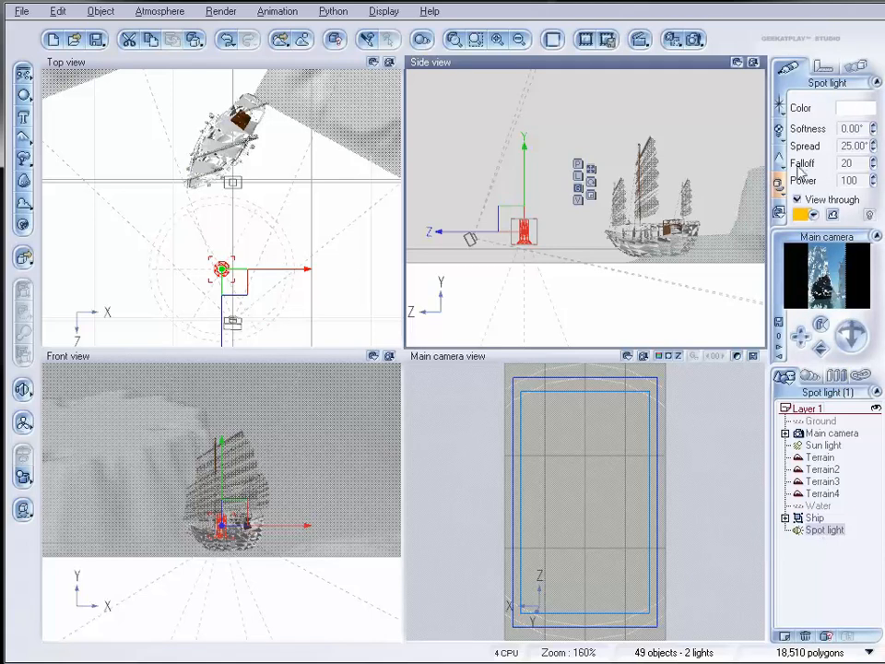
- Aim the spot light at the ship through its own view, with a 30° spread and a power of 20
left_click(796, 199)
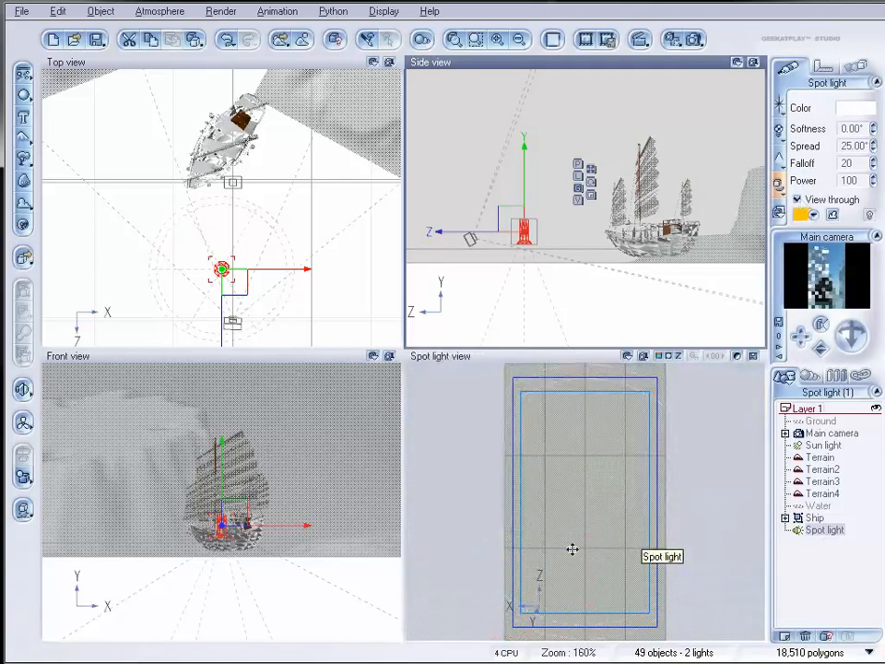
mouse_move(846, 331)
left_mouse_down()
mouse_move(846, 310)
mouse_move(838, 315)
mouse_move(857, 309)
mouse_move(836, 329)
mouse_move(848, 331)
left_mouse_up()
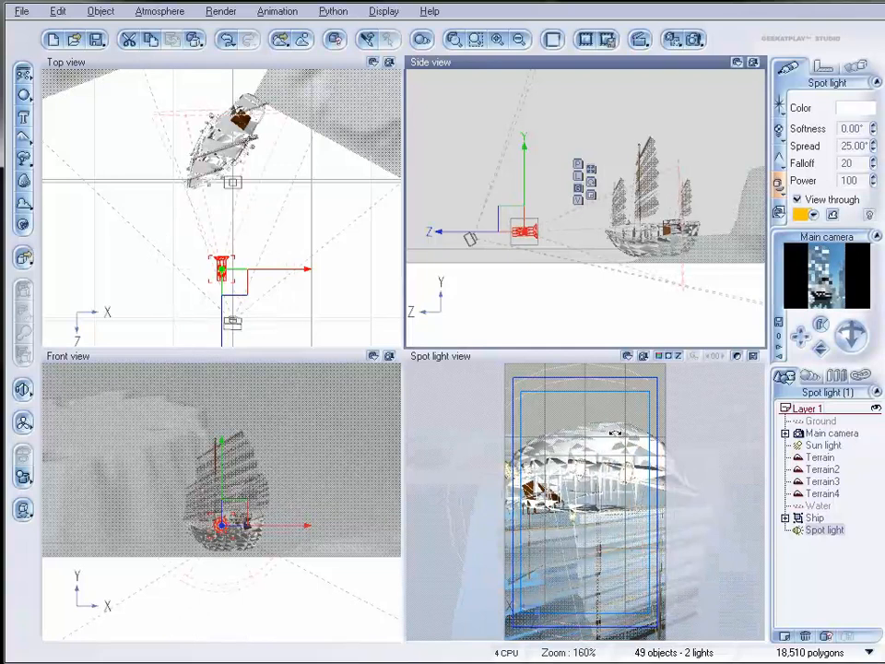
left_click(874, 143)
left_click(873, 143)
left_click(873, 183)
left_click_drag(873, 183, 873, 183)
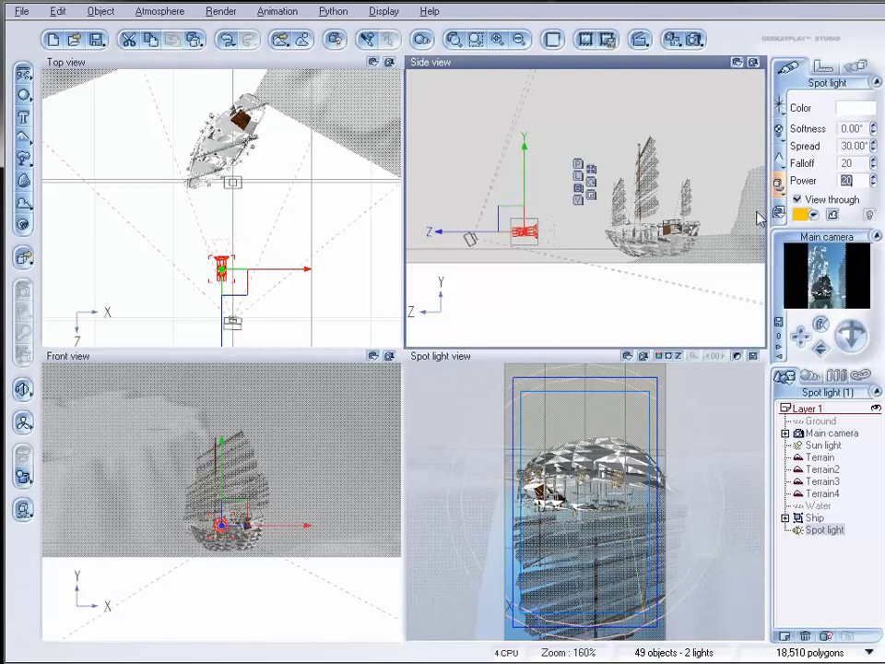
- Restrict the spot light's influence to only the ship, with its shadow map left off
left_click(779, 185)
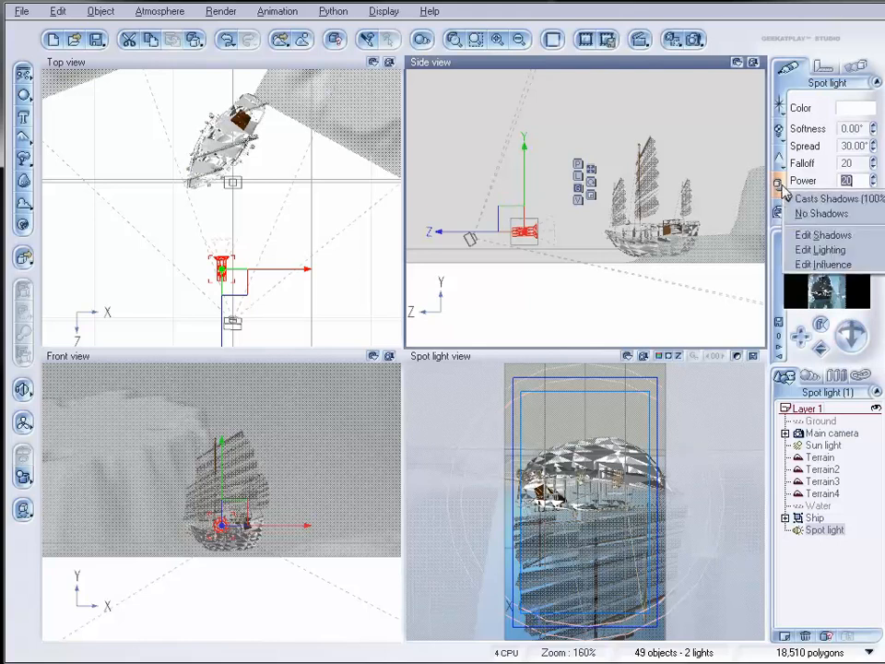
left_click(815, 235)
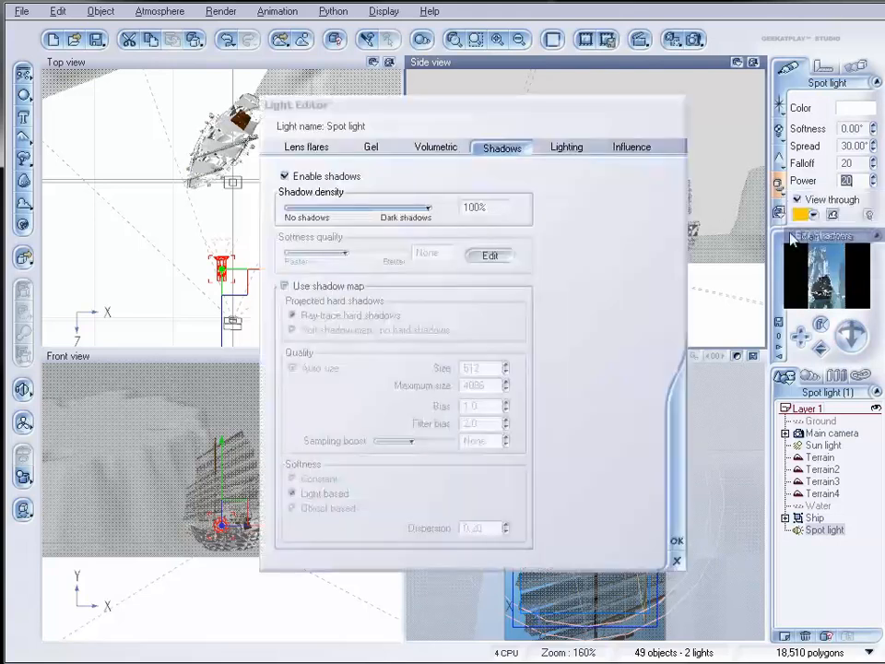
left_click(341, 286)
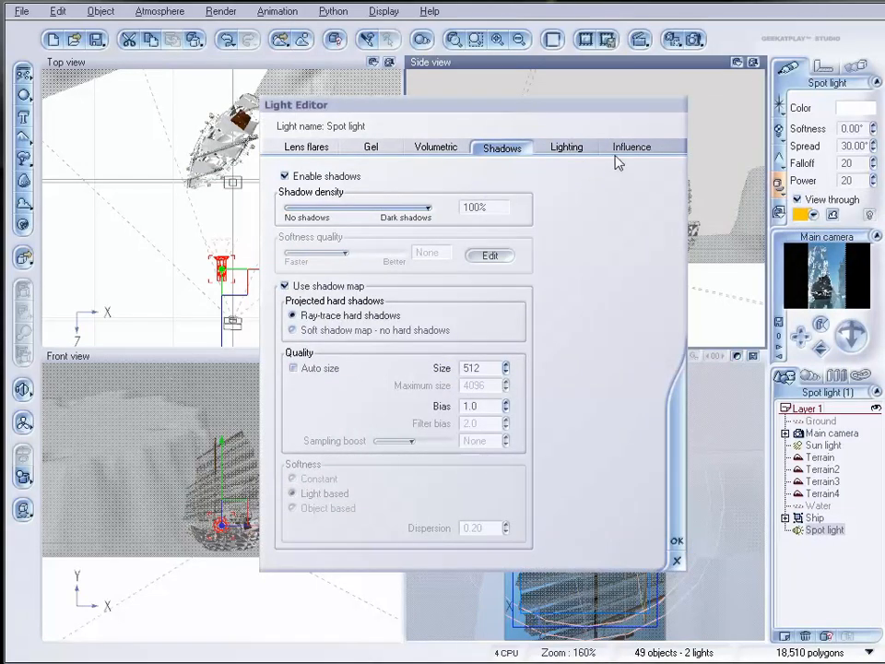
left_click(288, 284)
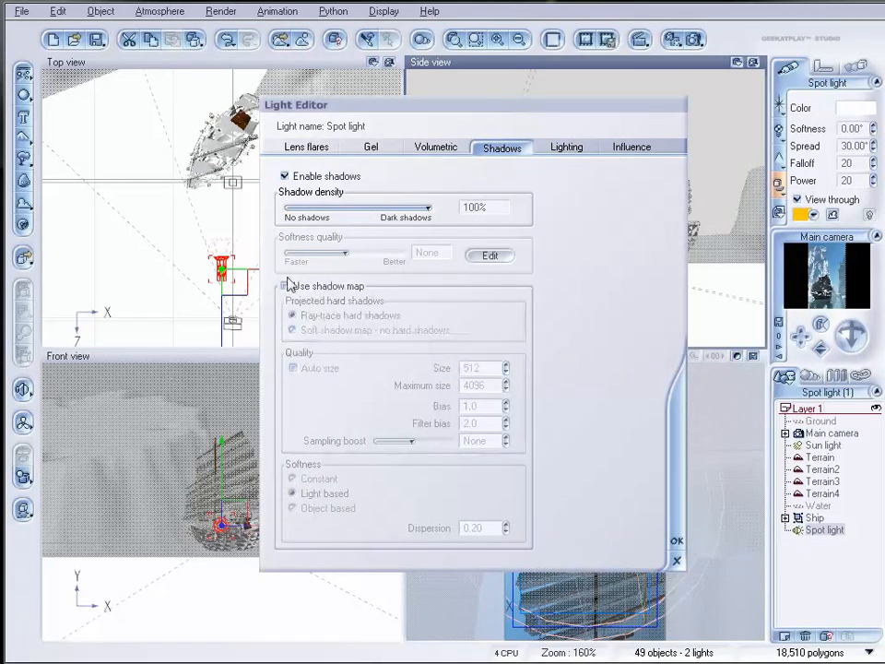
left_click(635, 152)
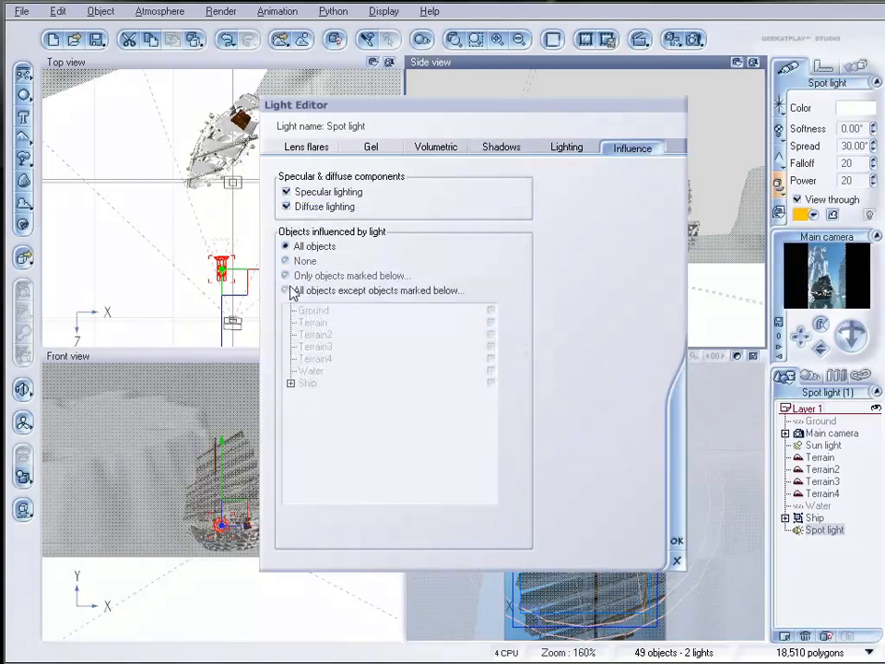
left_click(300, 279)
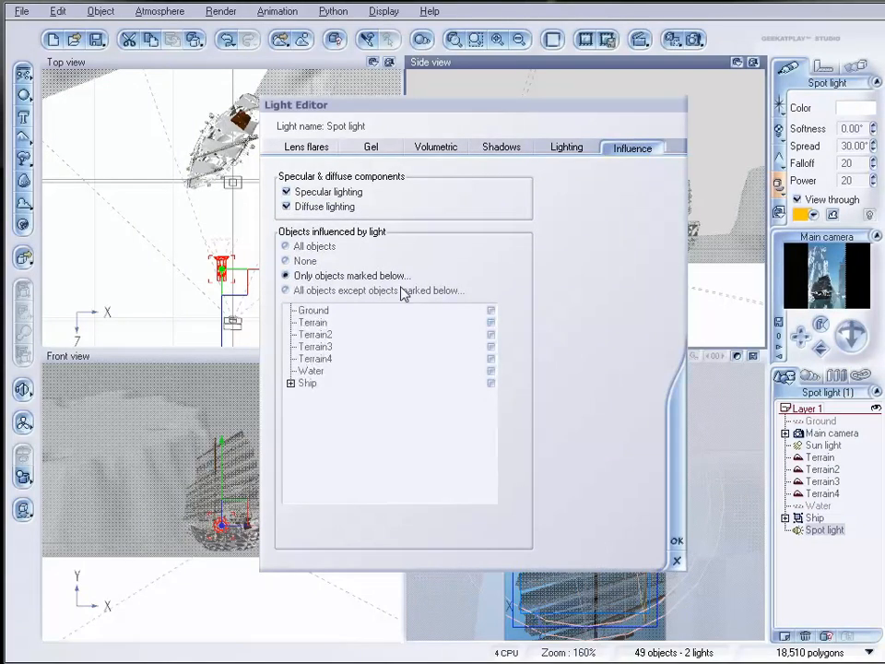
left_click(490, 383)
left_click(676, 543)
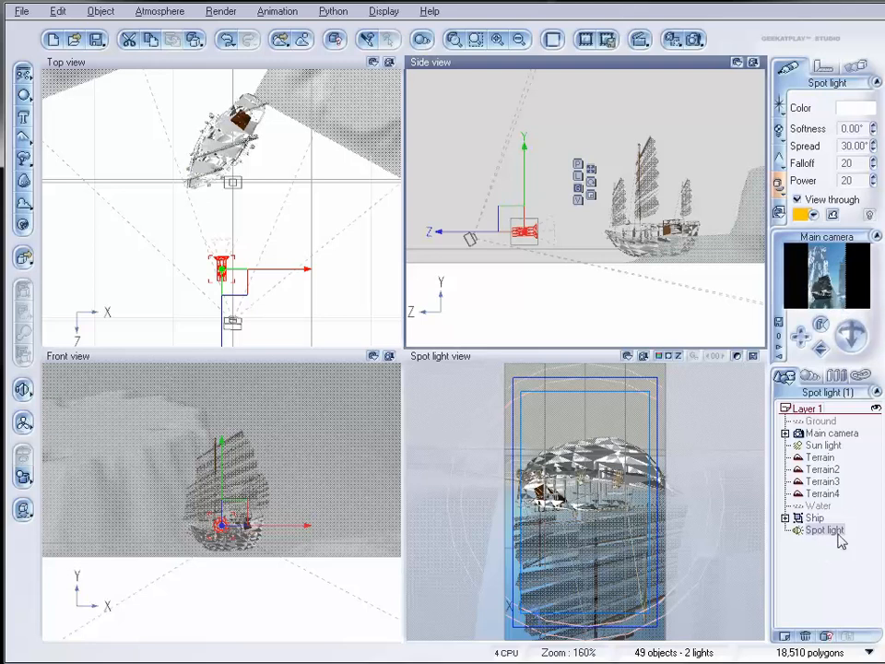
- Add a rock in front of the ship and shift it sideways toward the hull in the top view
left_click(826, 495)
right_click_drag(205, 291, 332, 210)
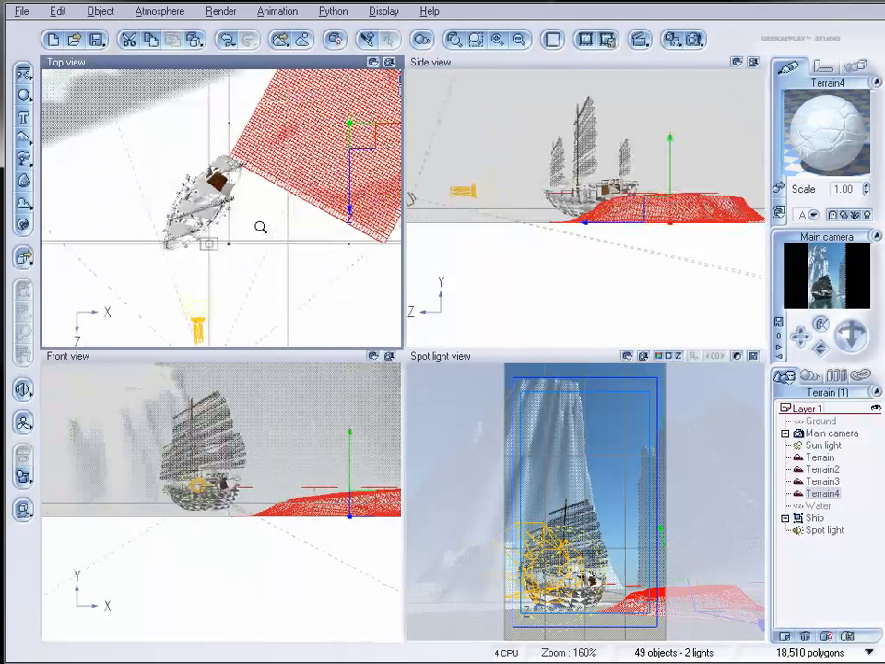
scroll(259, 225, "up", 2)
right_click_drag(326, 252, 211, 93)
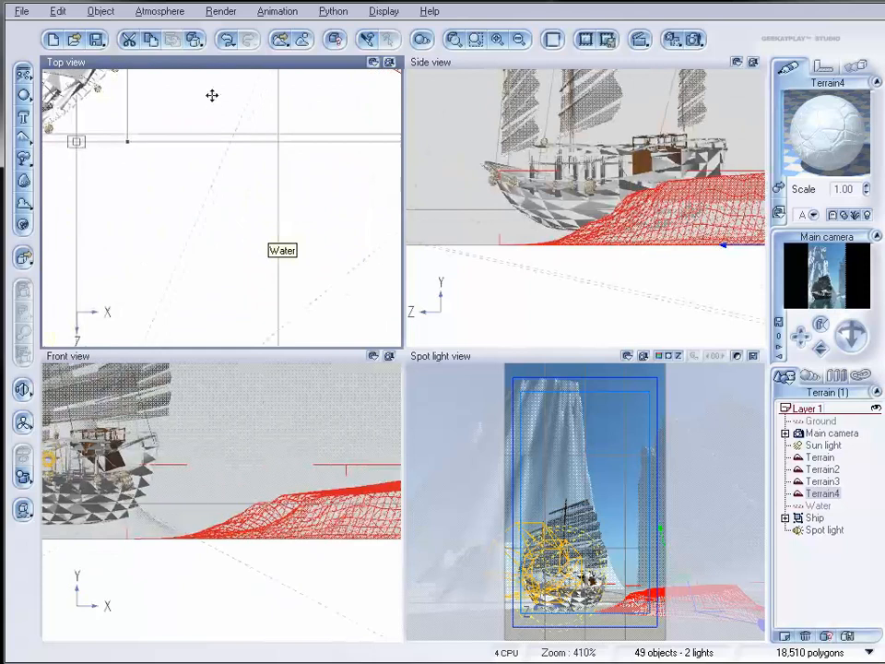
left_click(23, 137)
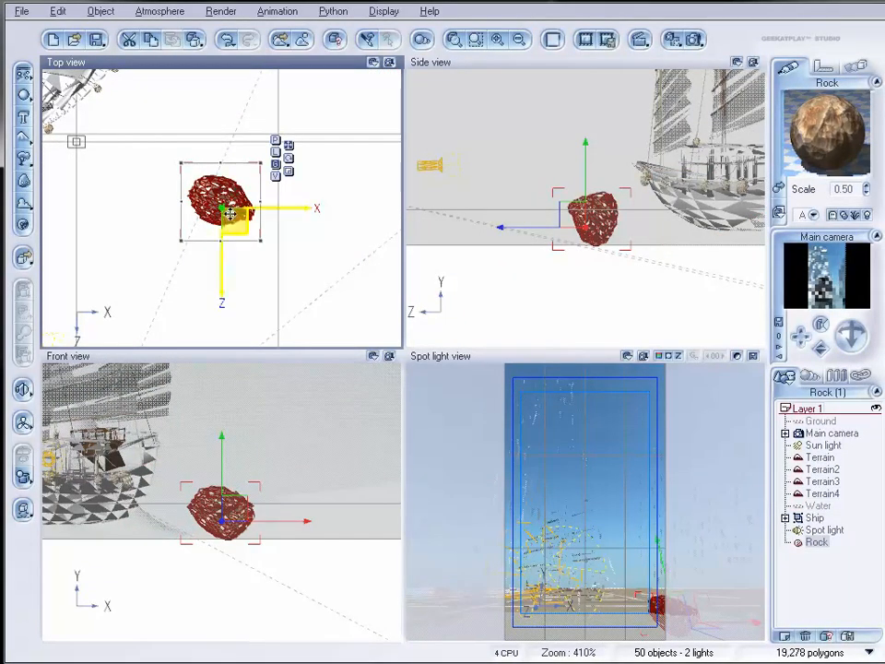
left_click_drag(228, 207, 143, 207)
- Flatten the rock into a thin floe at water level and move it closer to the camera, in front of the ship
left_click(615, 213)
left_click_drag(607, 190, 584, 194)
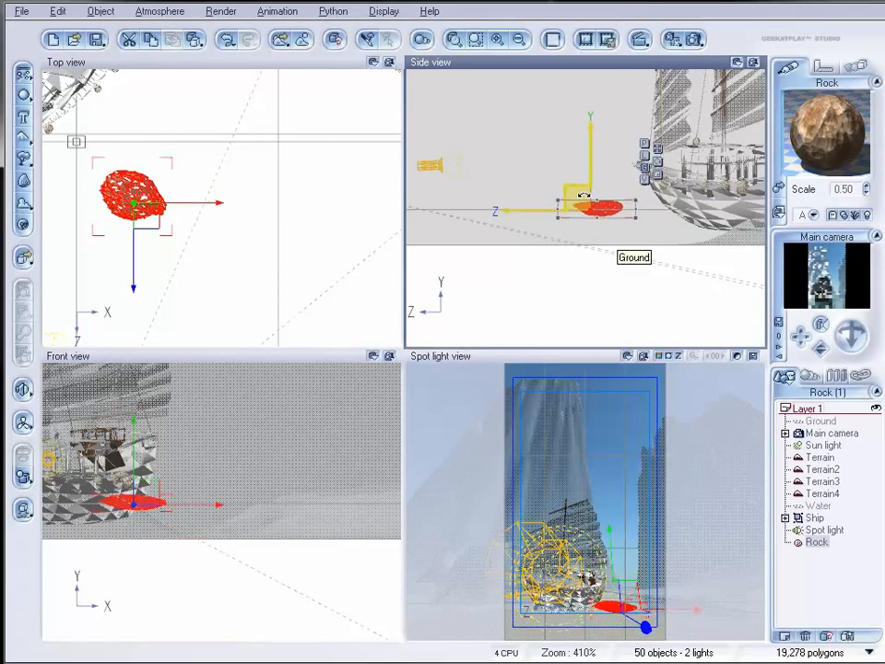
scroll(173, 230, "up", 4)
right_click_drag(179, 230, 382, 254)
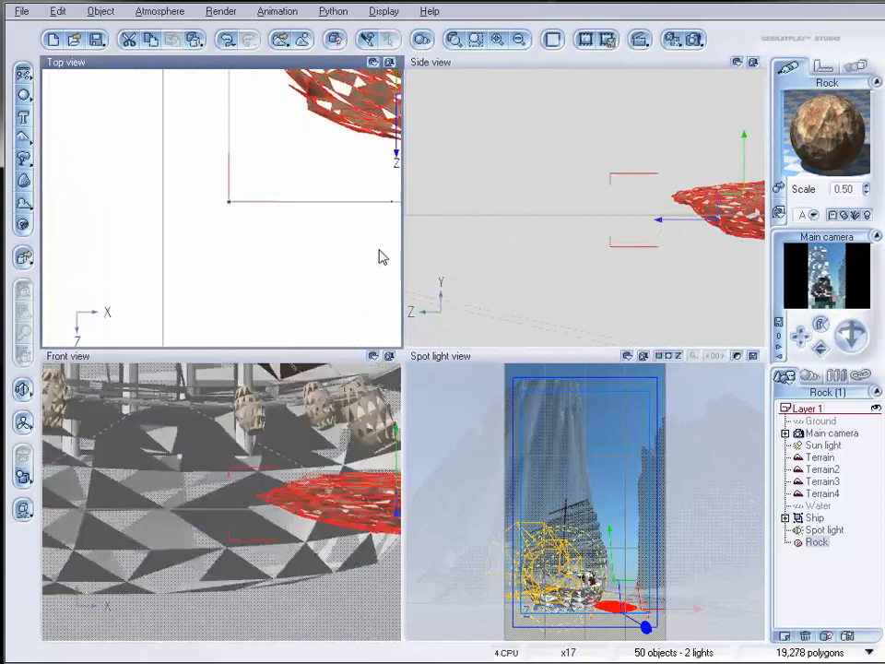
scroll(347, 235, "down", 5)
left_click_drag(281, 191, 262, 283)
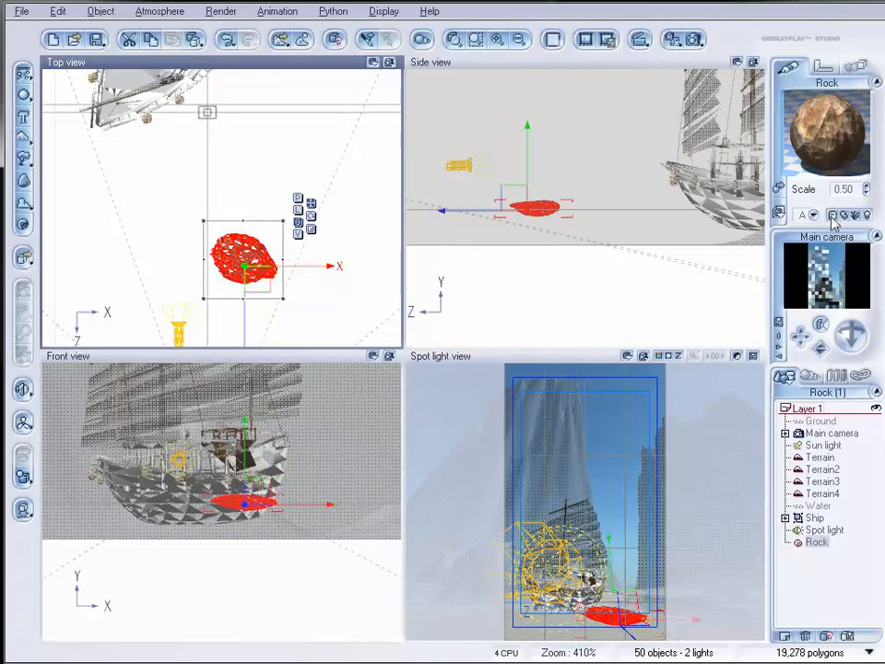
- Apply the Ice with Cracks material to the flattened rock and test-render the scene
left_click(779, 190)
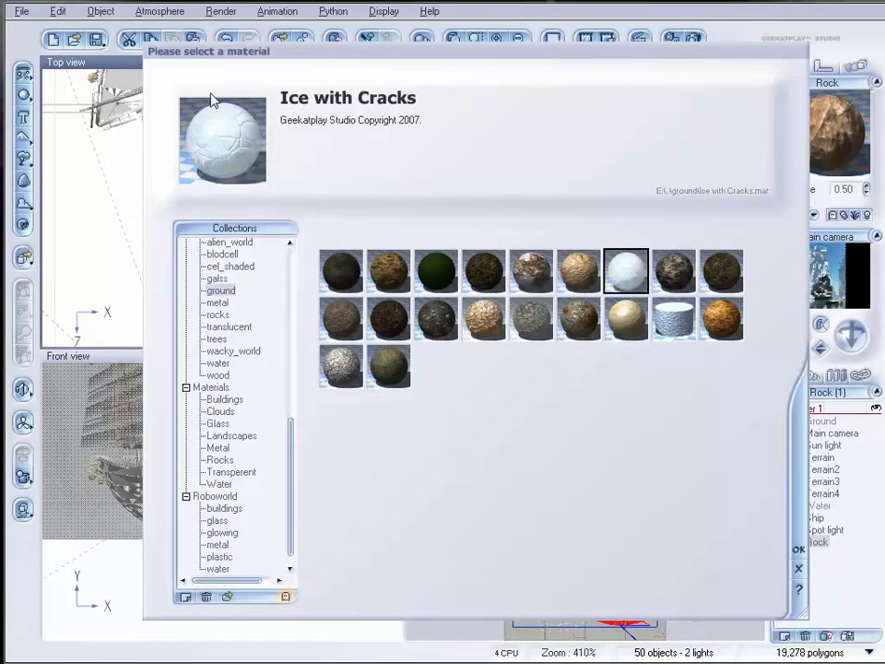
left_click(798, 549)
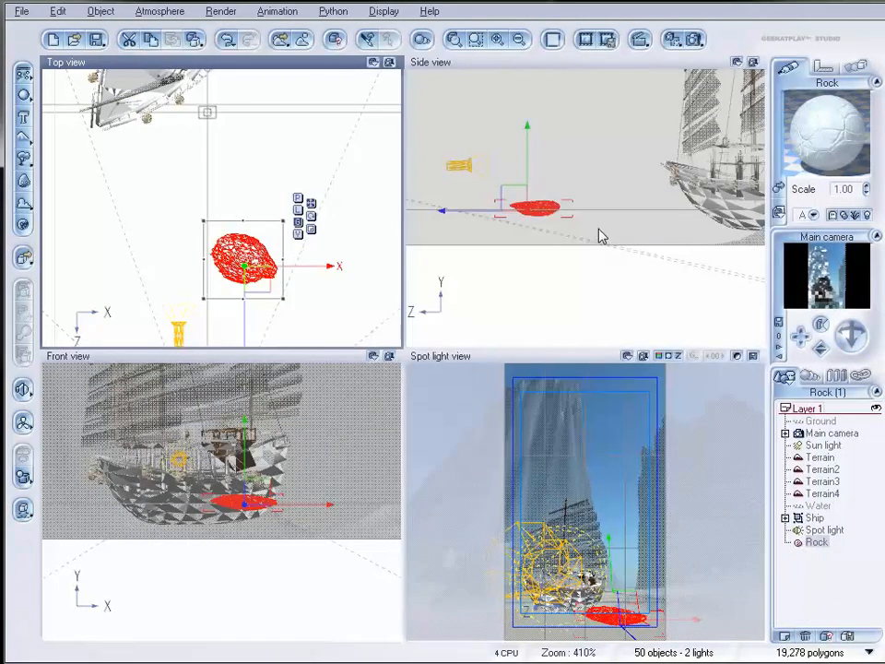
left_click(693, 39)
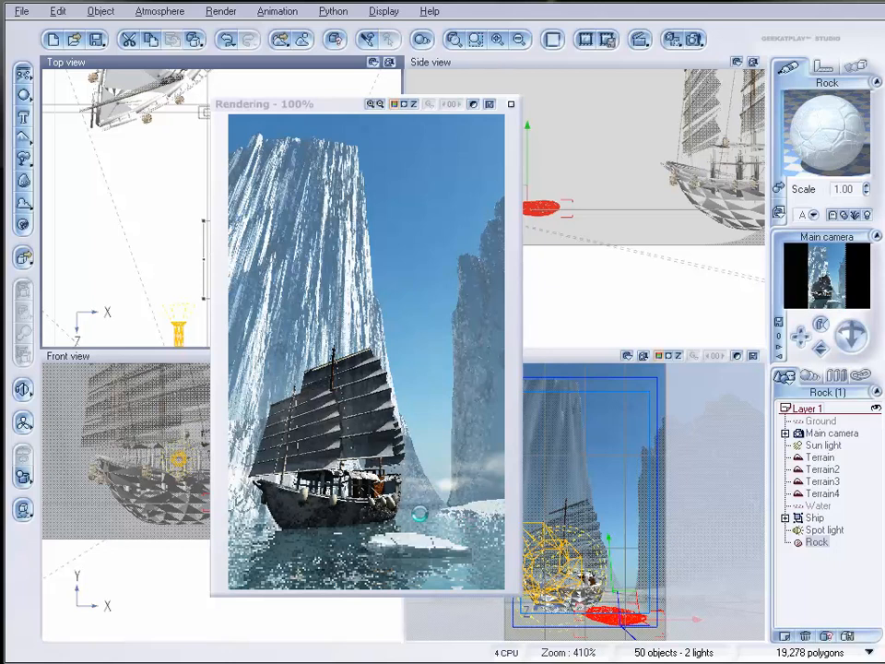
left_click(512, 104)
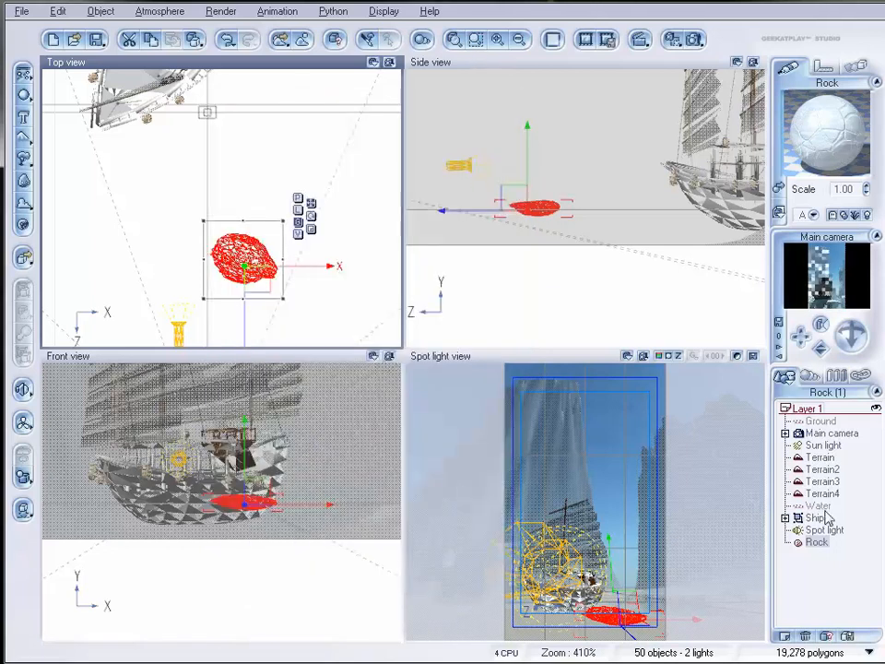
- Move the sun light slightly farther back and lower it
left_click(823, 445)
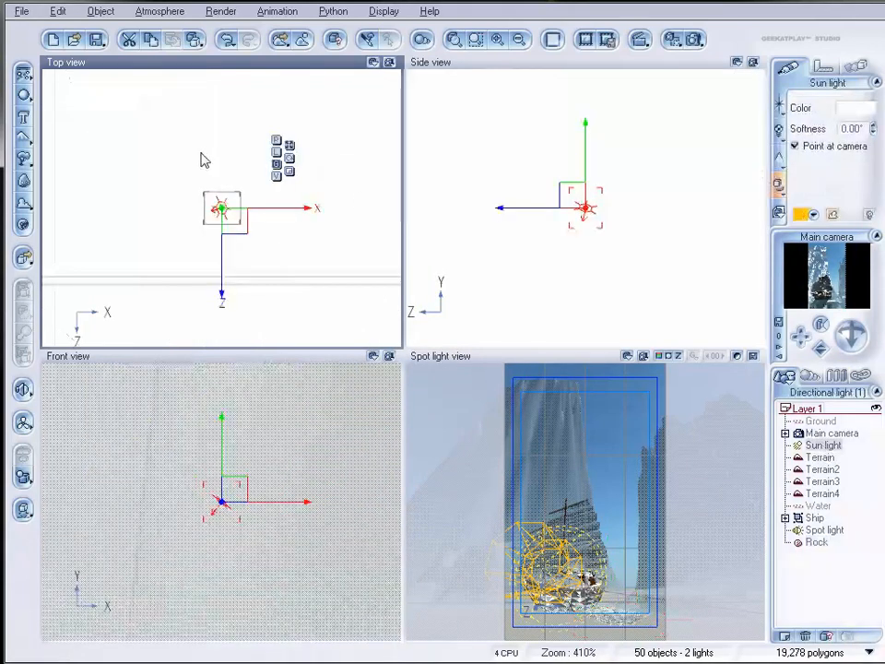
scroll(250, 225, "up", 3)
scroll(249, 225, "down", 10)
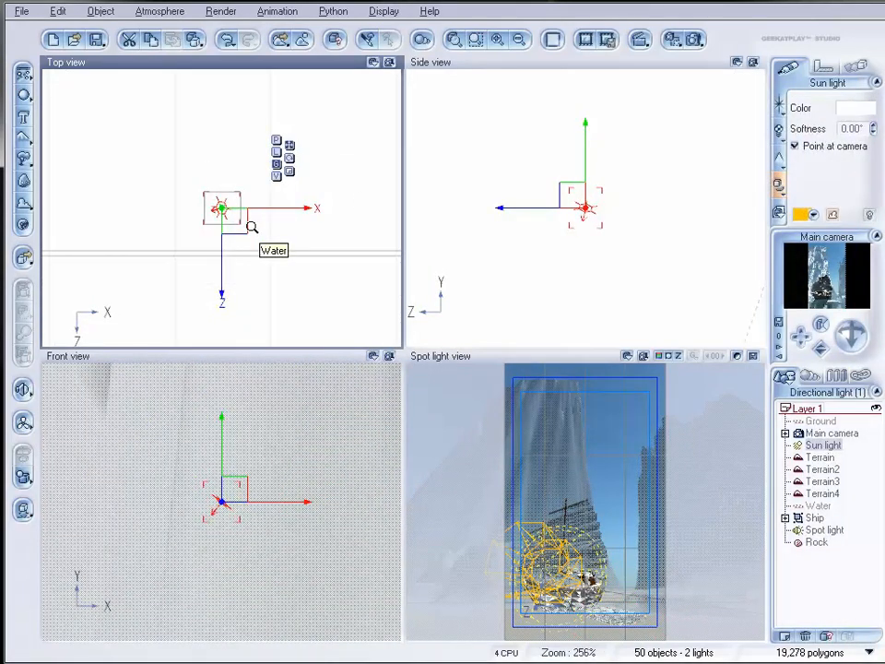
left_click_drag(224, 220, 222, 226)
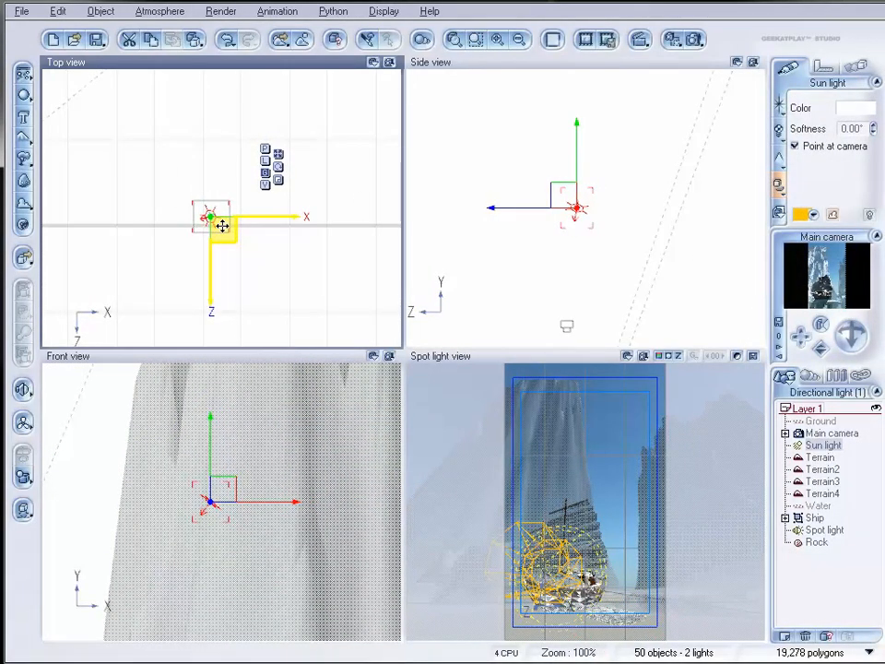
left_click_drag(566, 200, 580, 225)
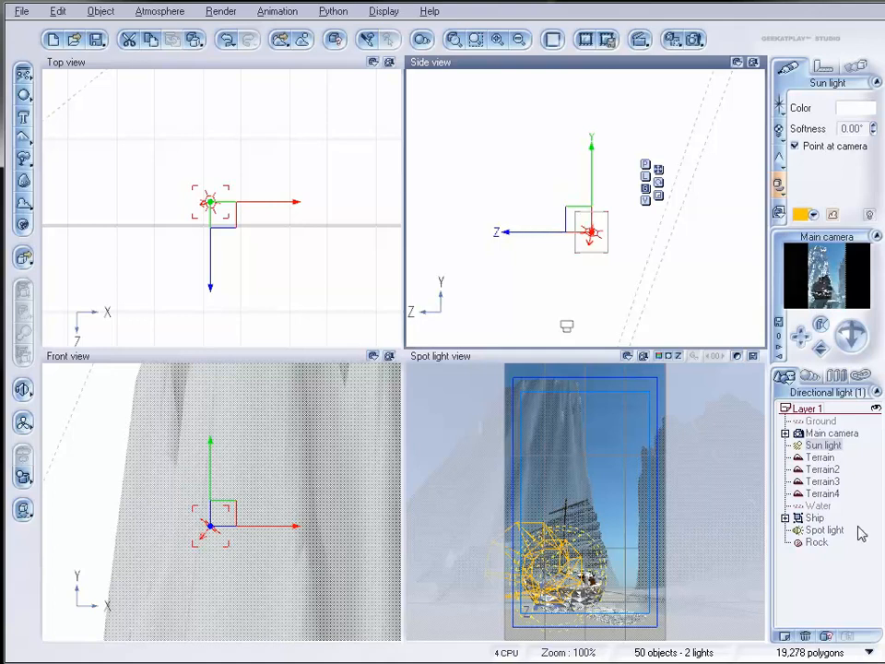
- Set the Breaking Cumulus layer's cover to 27% and its height to about 18.2 m in the Atmosphere Editor
left_click(157, 11)
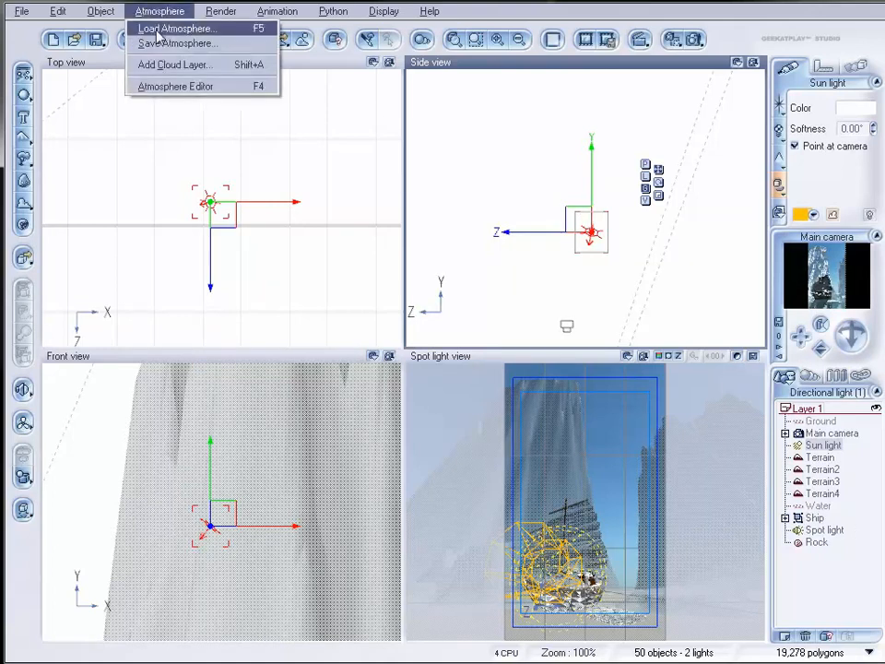
left_click(209, 85)
left_click(309, 187)
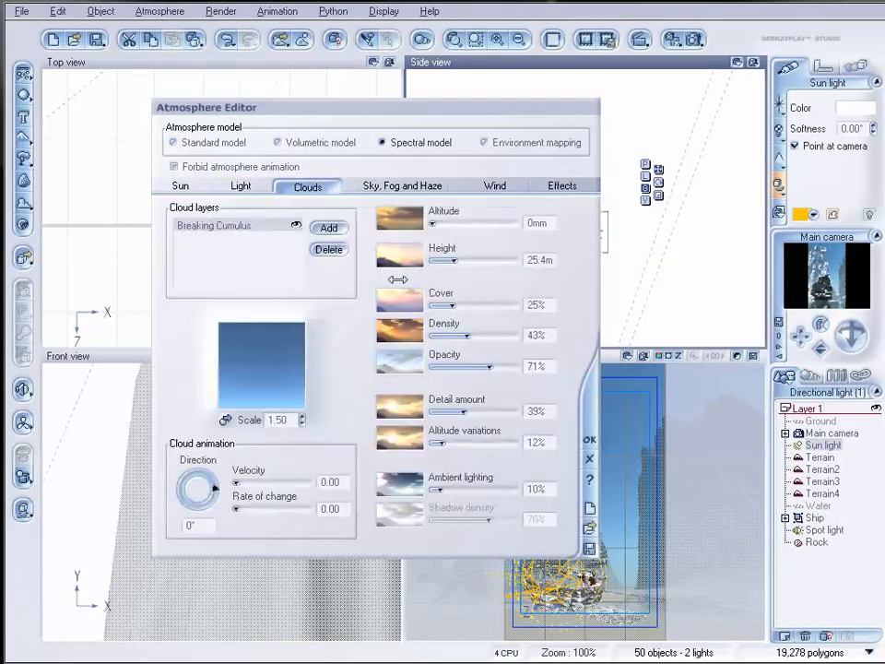
left_click(465, 300)
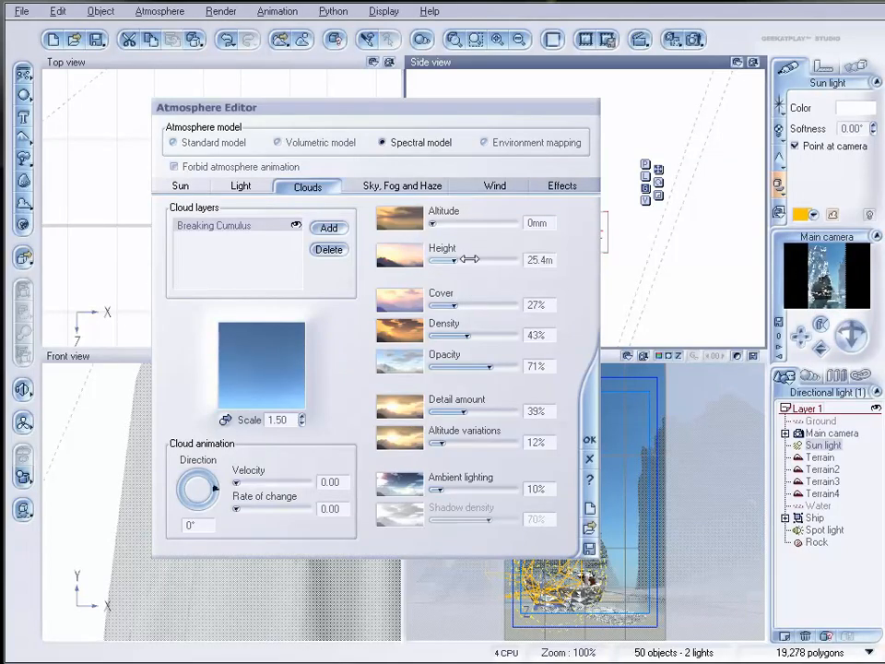
mouse_move(458, 259)
left_mouse_down()
mouse_move(468, 257)
mouse_move(457, 259)
left_mouse_up()
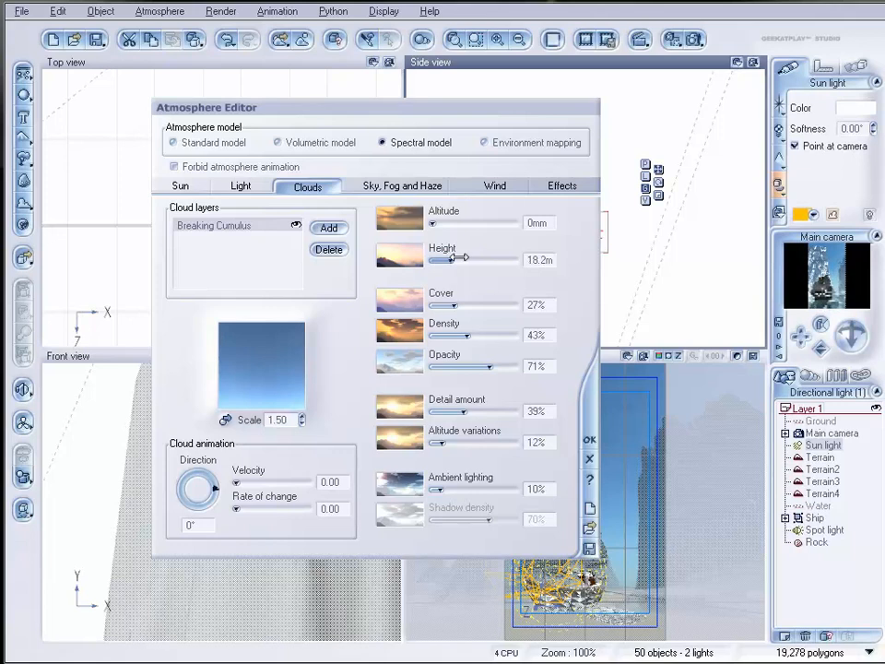
- Lower the sky mean altitude to about 4.941 km and accept the atmosphere settings
left_click(395, 186)
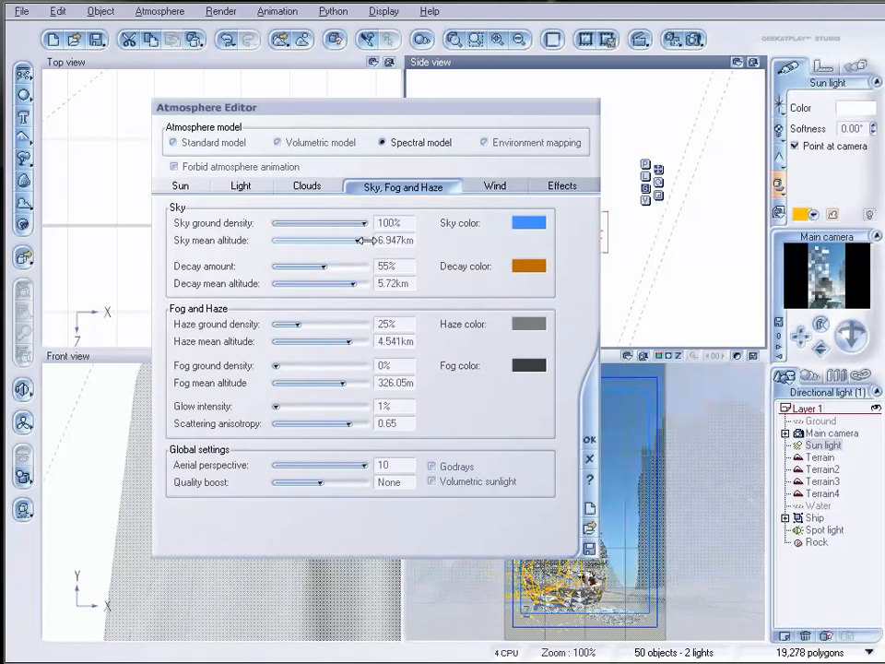
left_click_drag(368, 238, 364, 240)
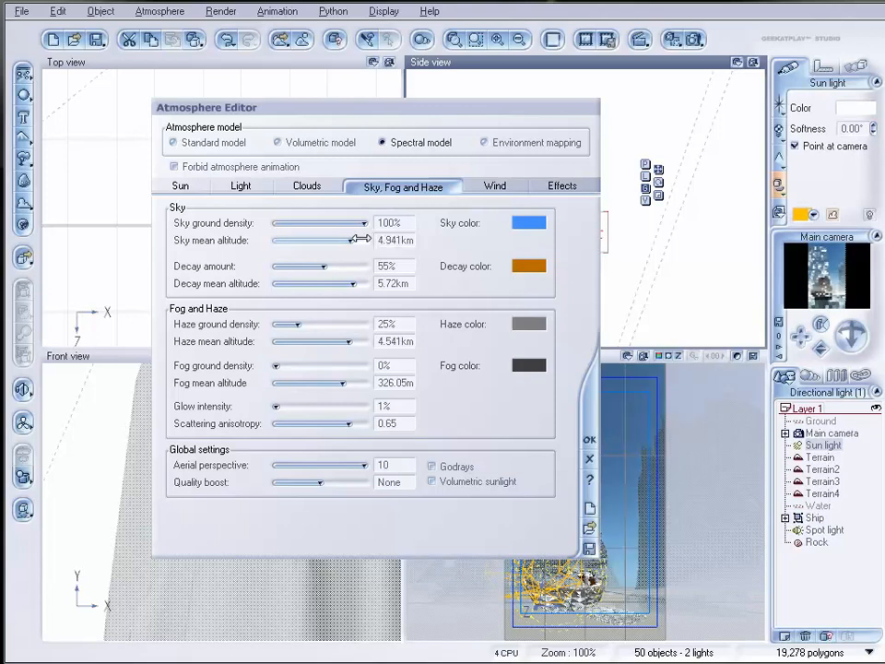
left_click(588, 439)
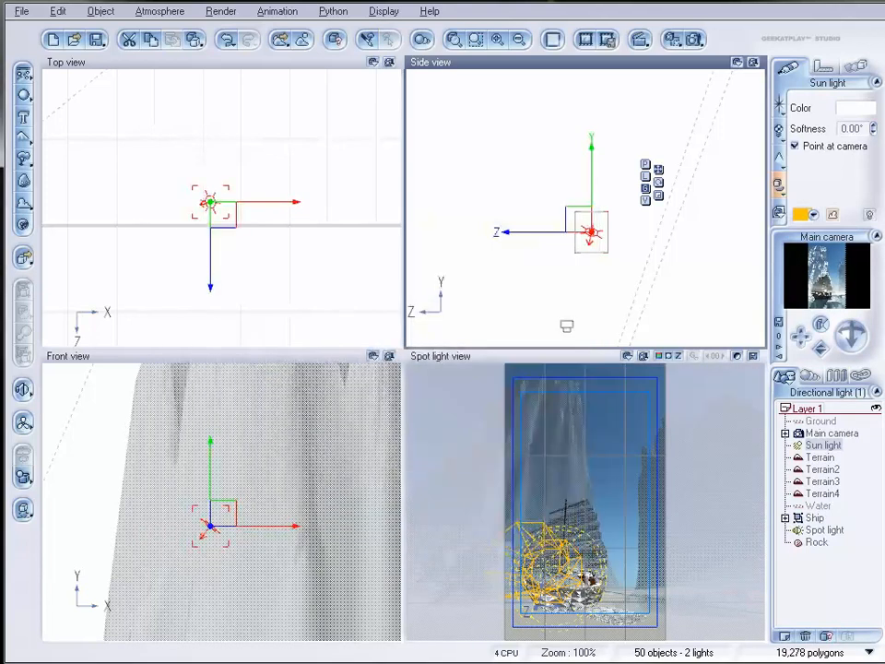
- Render the scene to screen with the Ultra quality preset at 349x600
left_click(699, 40)
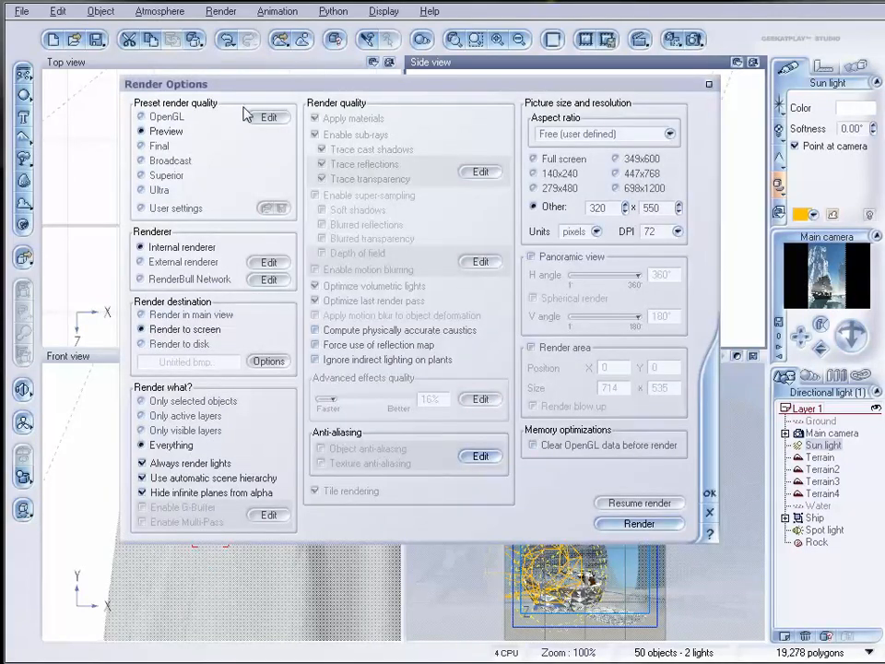
left_click(158, 189)
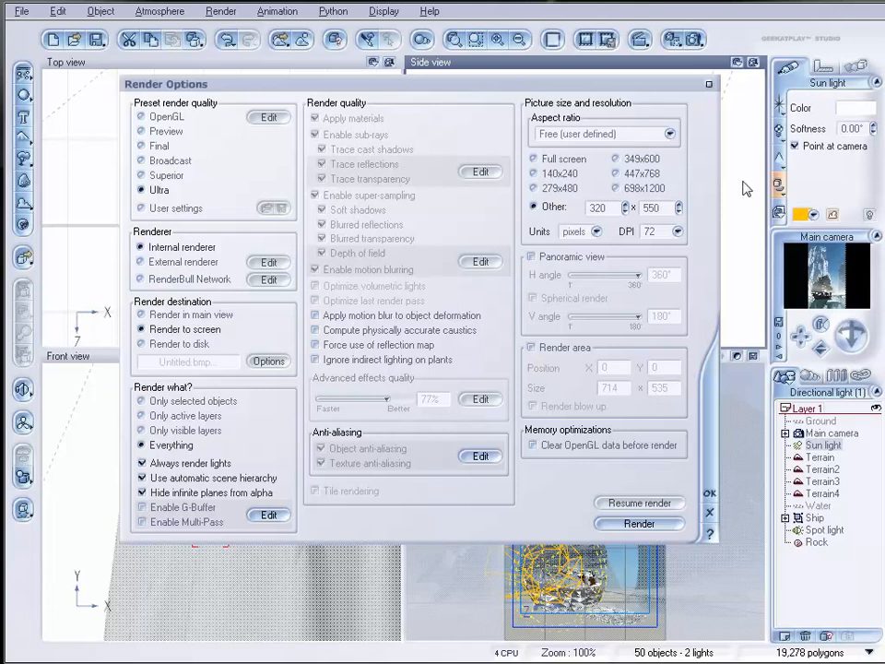
left_click(651, 161)
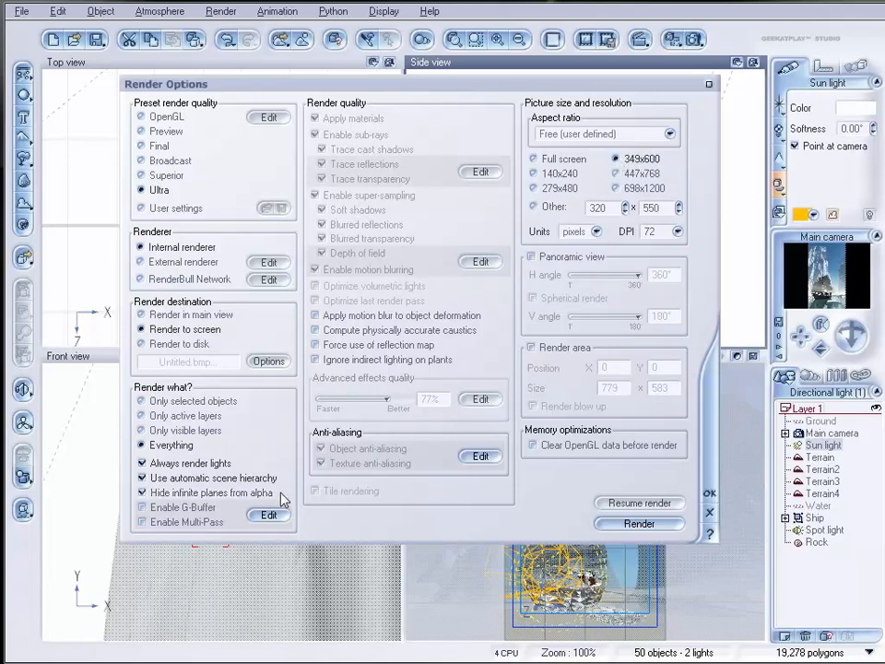
left_click(669, 522)
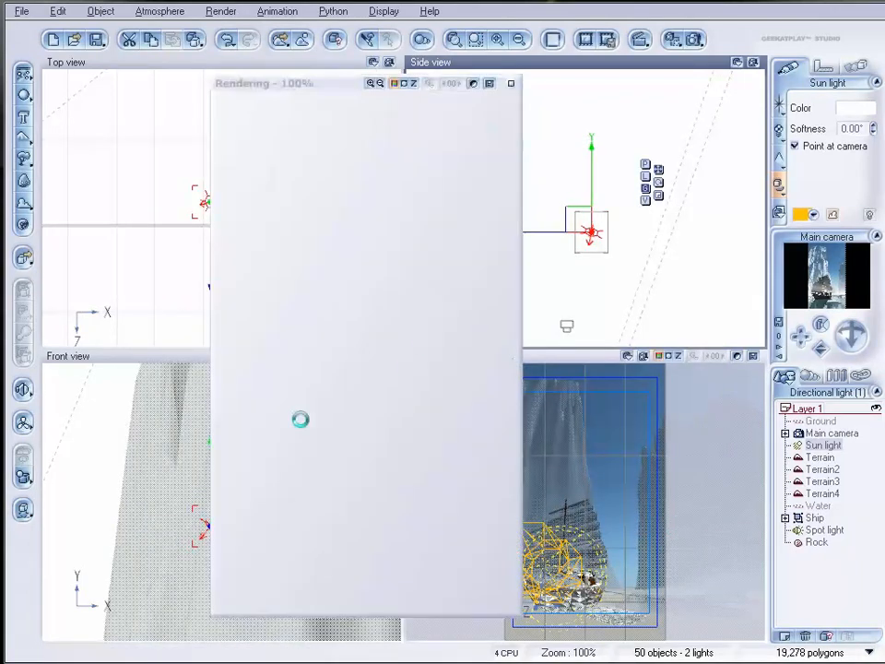